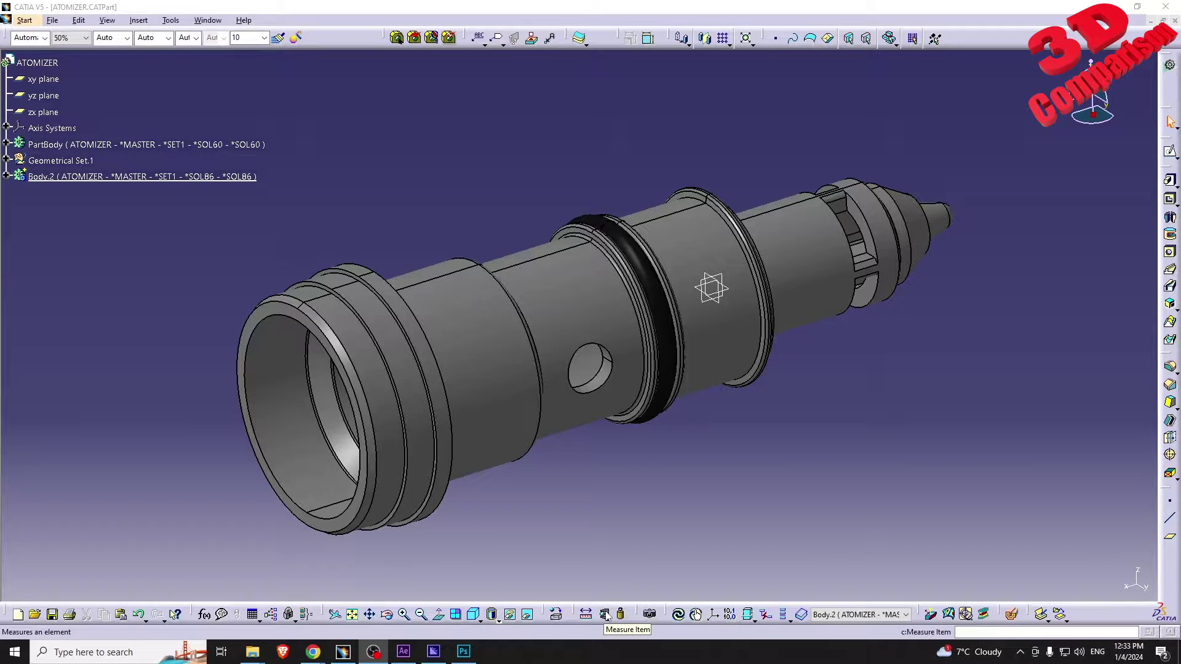
# Open Measure Between on the ATOMIZER part and drag its dialog to the left.
pyautogui.click(586, 614)
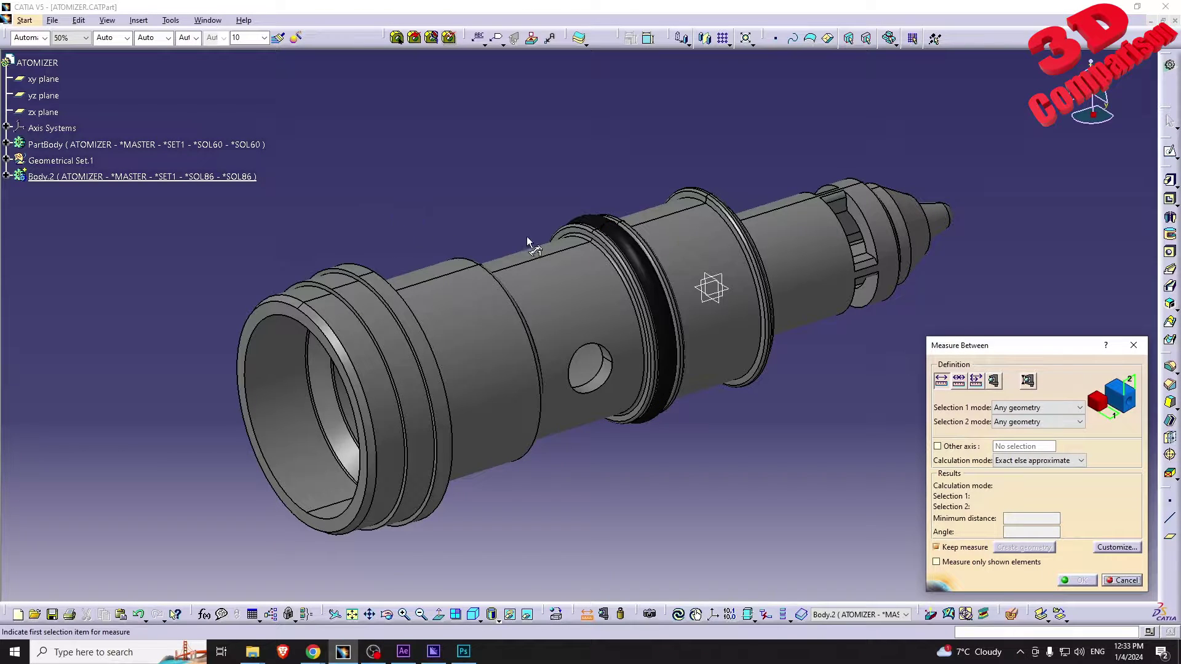
pyautogui.moveTo(809, 326)
pyautogui.mouseDown(button='middle')
pyautogui.moveTo(764, 341)
pyautogui.moveTo(485, 341)
pyautogui.moveTo(711, 327)
pyautogui.moveTo(804, 298)
pyautogui.moveTo(806, 307)
pyautogui.mouseUp(button='middle')
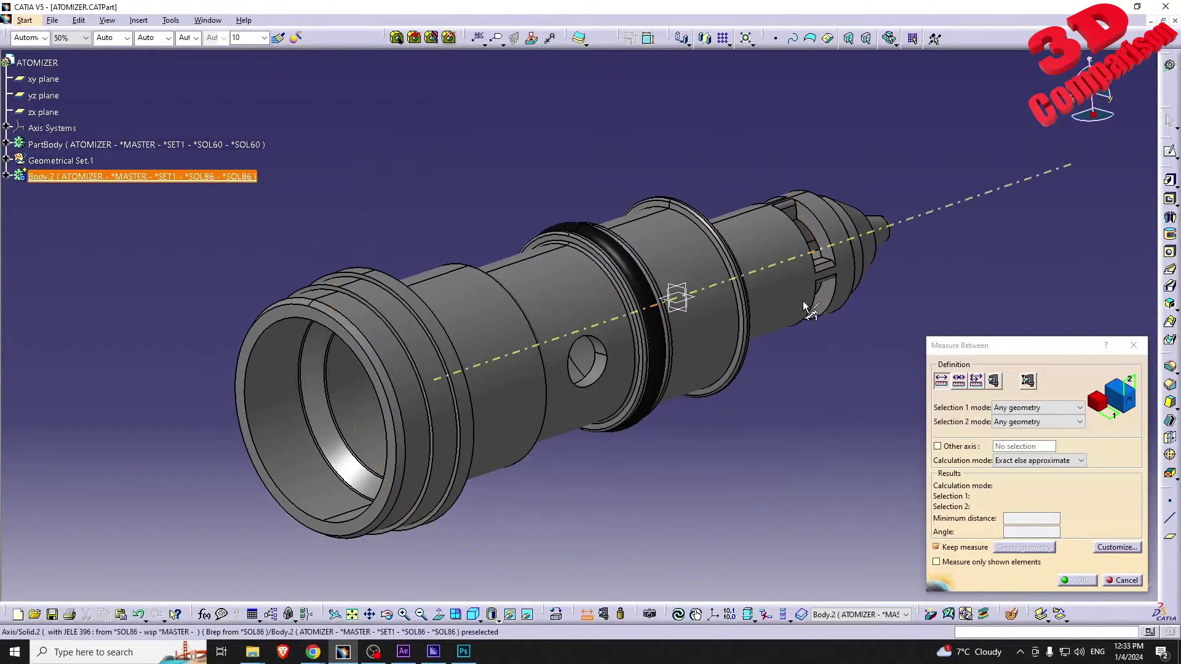
pyautogui.moveTo(1010, 348); pyautogui.dragTo(898, 348)
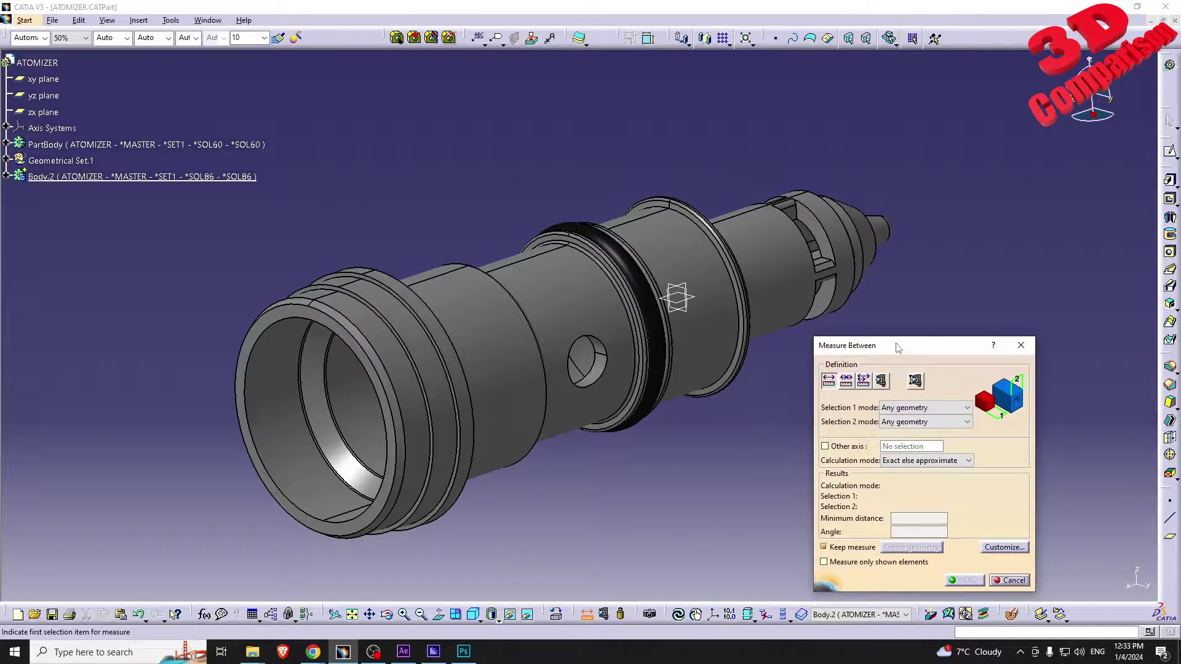
# Try chain and fan modes, return to plain Measure Between, and open the Selection 1 mode list.
pyautogui.click(847, 382)
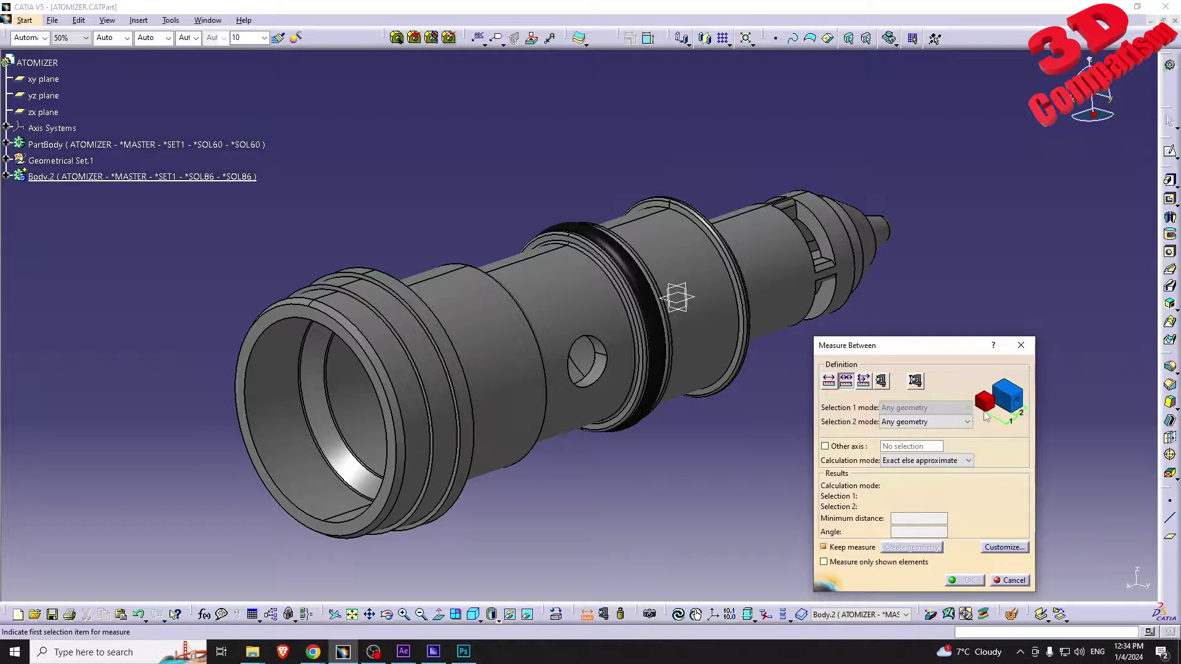
pyautogui.click(864, 386)
pyautogui.click(828, 382)
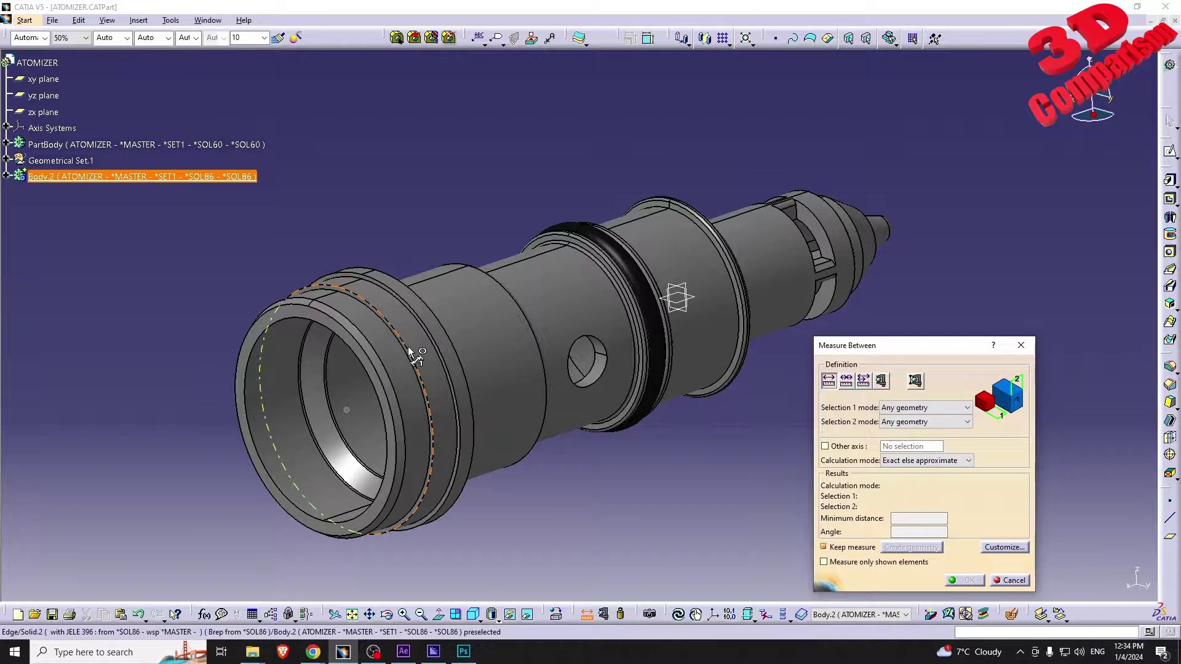
pyautogui.click(914, 409)
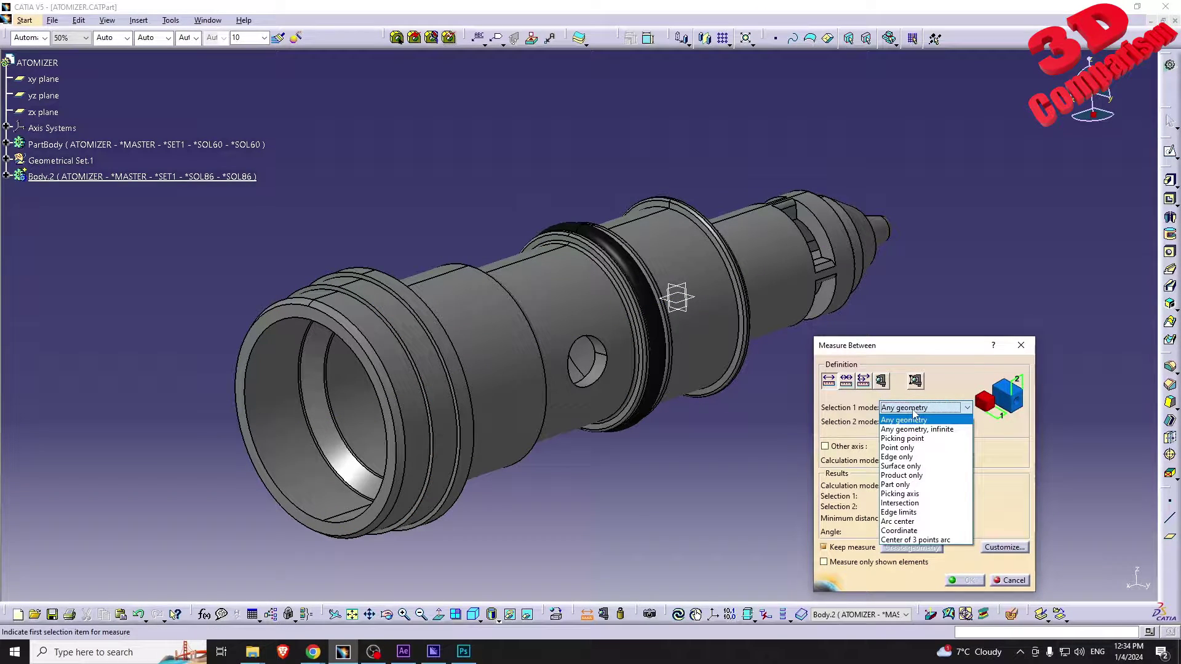
# Set both selection modes to Point only and expand Body.2 in the tree.
pyautogui.click(908, 447)
pyautogui.click(922, 422)
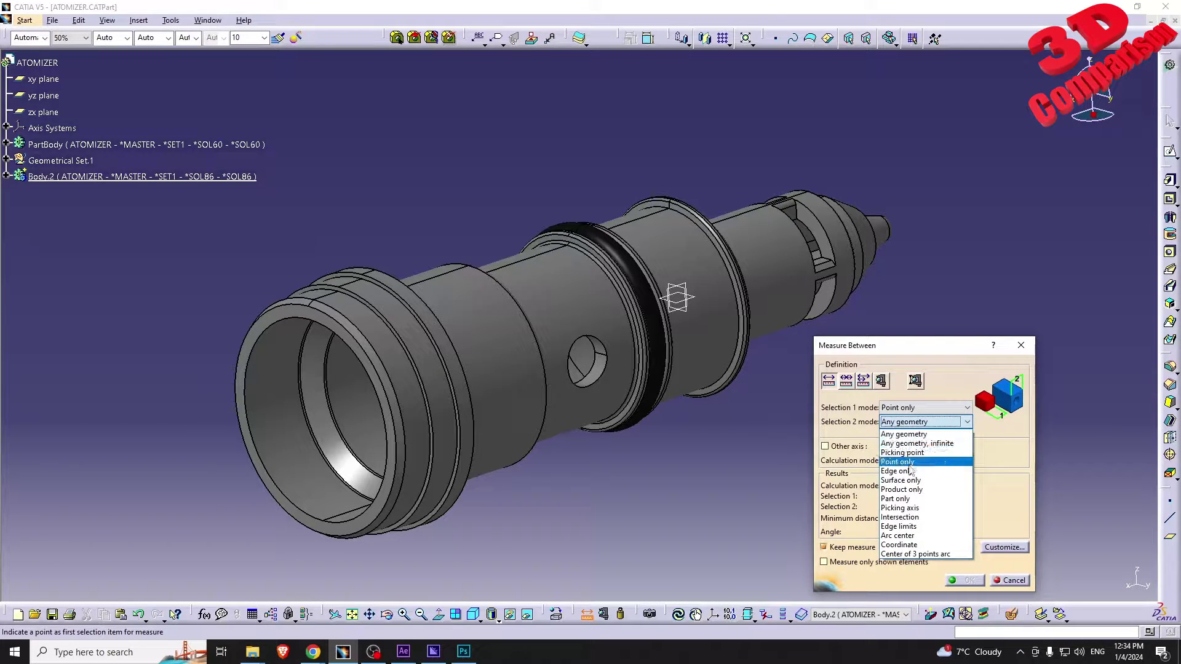
pyautogui.click(917, 462)
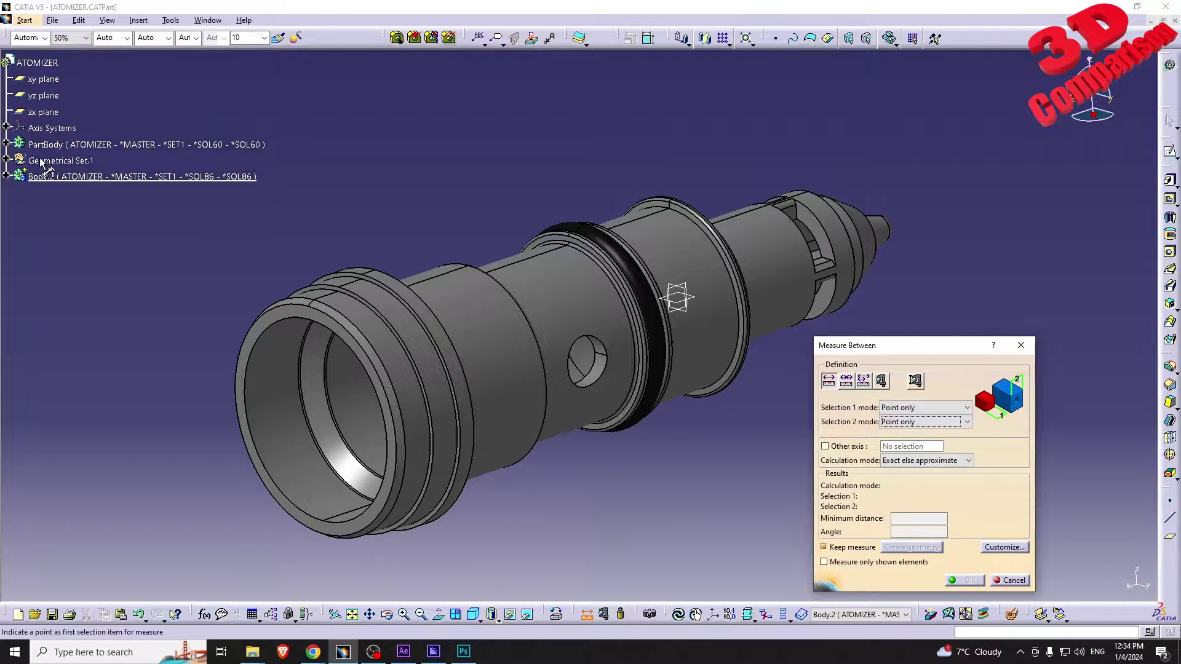
pyautogui.click(6, 176)
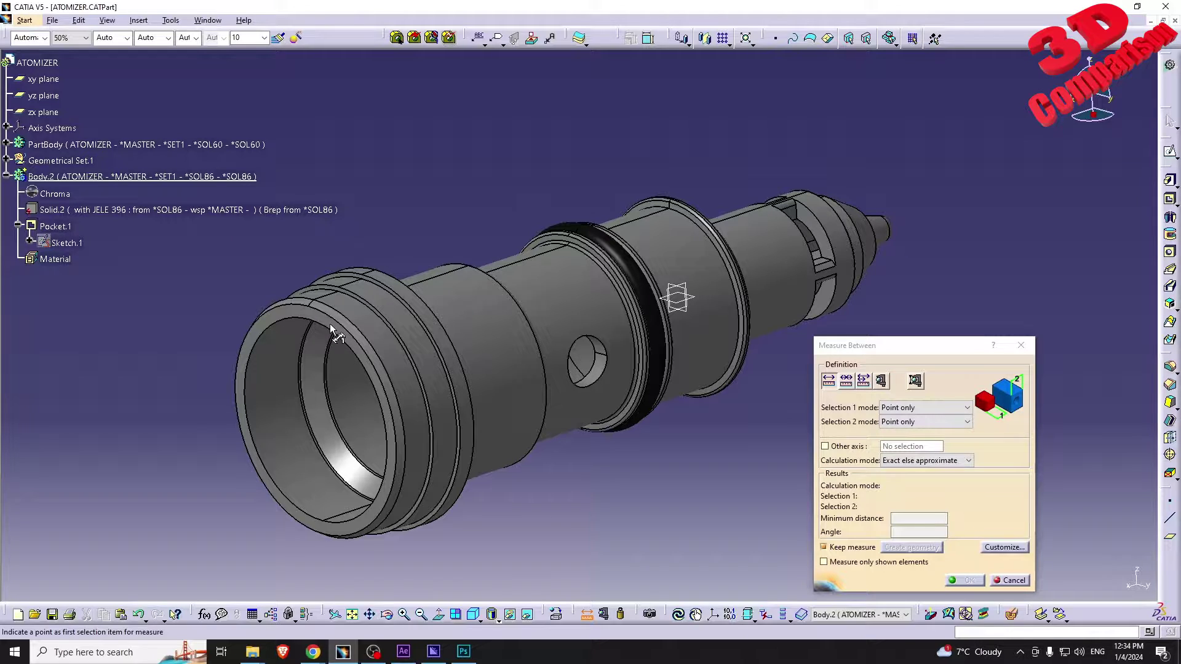
# Change both Selection 1 and Selection 2 modes to Surface only.
pyautogui.click(916, 408)
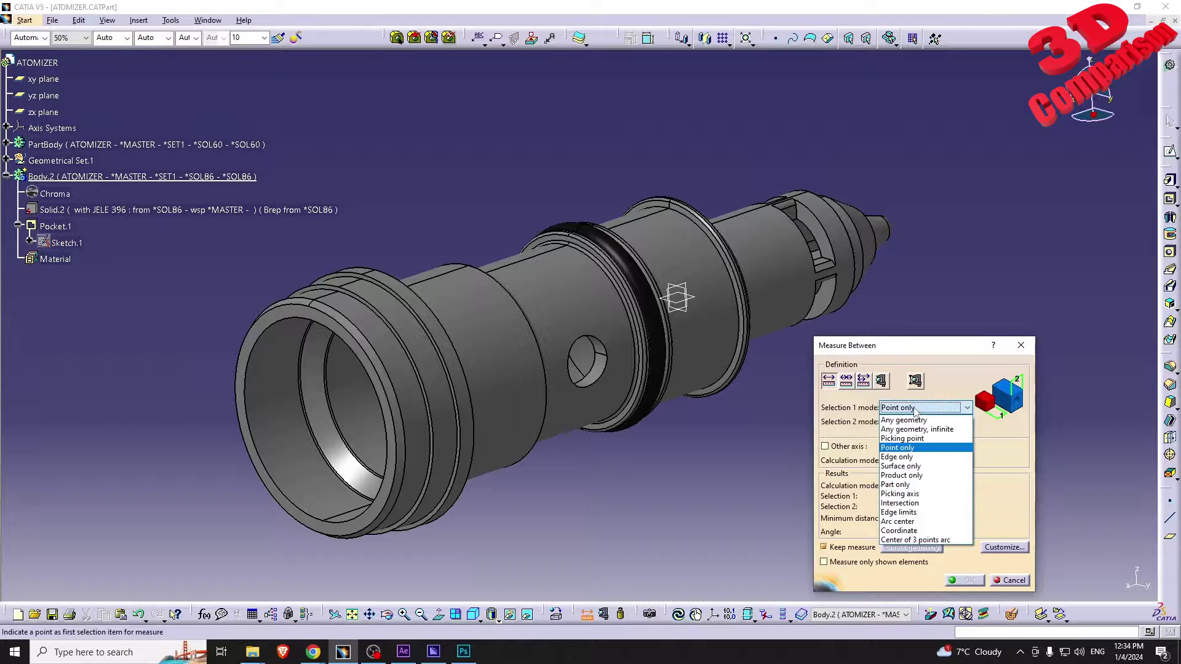
pyautogui.click(901, 466)
pyautogui.click(926, 422)
pyautogui.click(902, 480)
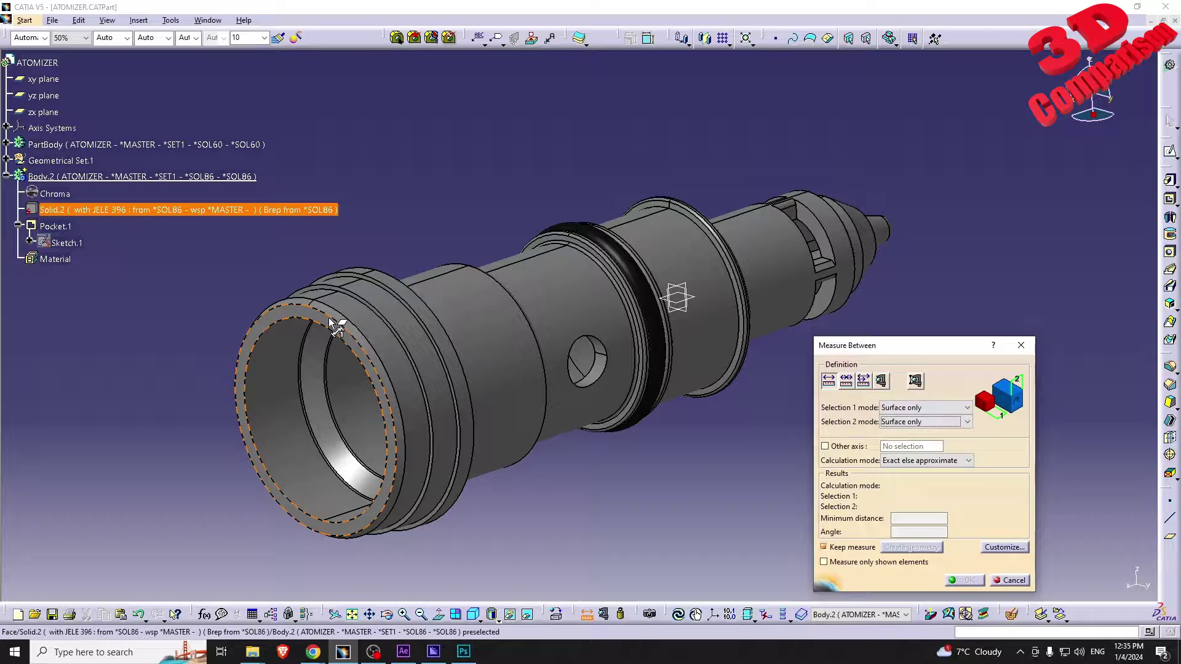
# Measure 8.062 mm between the two front rim faces and move the label clear of the part.
pyautogui.click(332, 323)
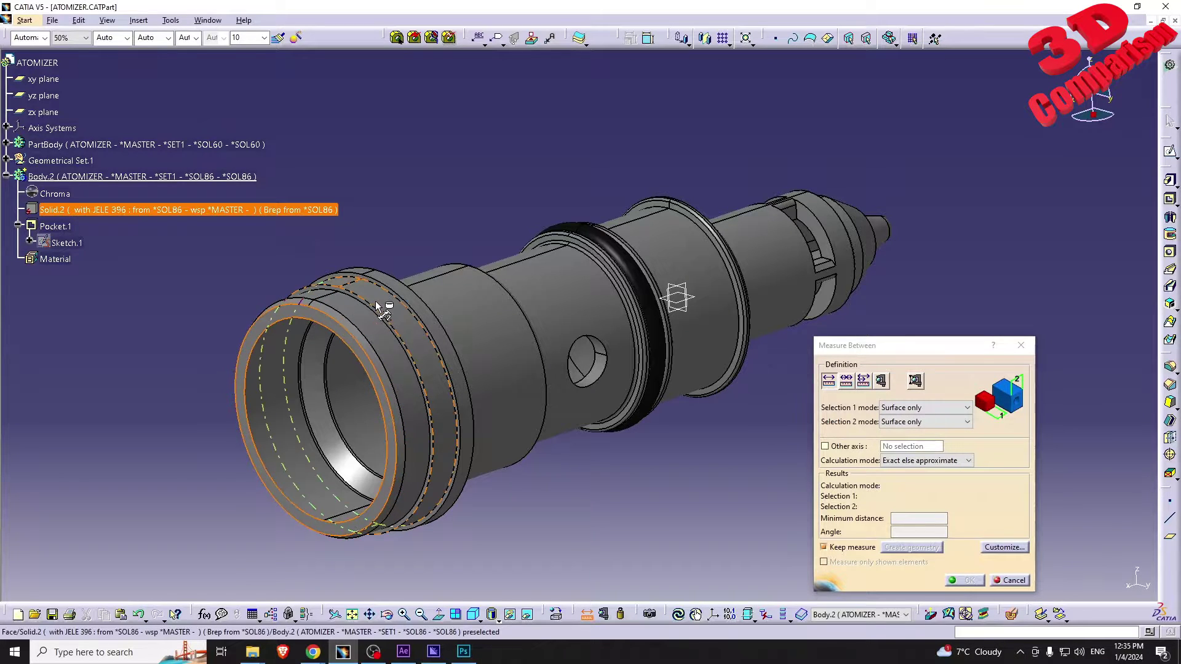
pyautogui.moveTo(406, 307); pyautogui.dragTo(356, 377, button='middle')
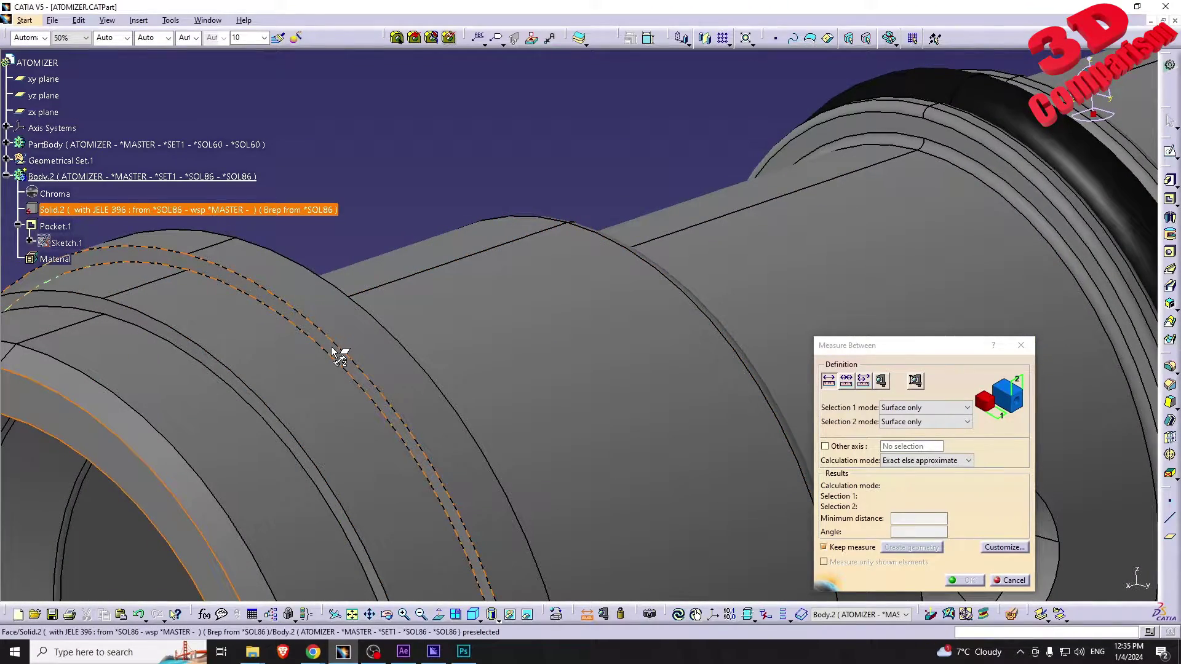
pyautogui.click(337, 356)
pyautogui.keyDown('ctrl'); pyautogui.moveTo(461, 371); pyautogui.dragTo(239, 338, button='middle'); pyautogui.keyUp('ctrl')
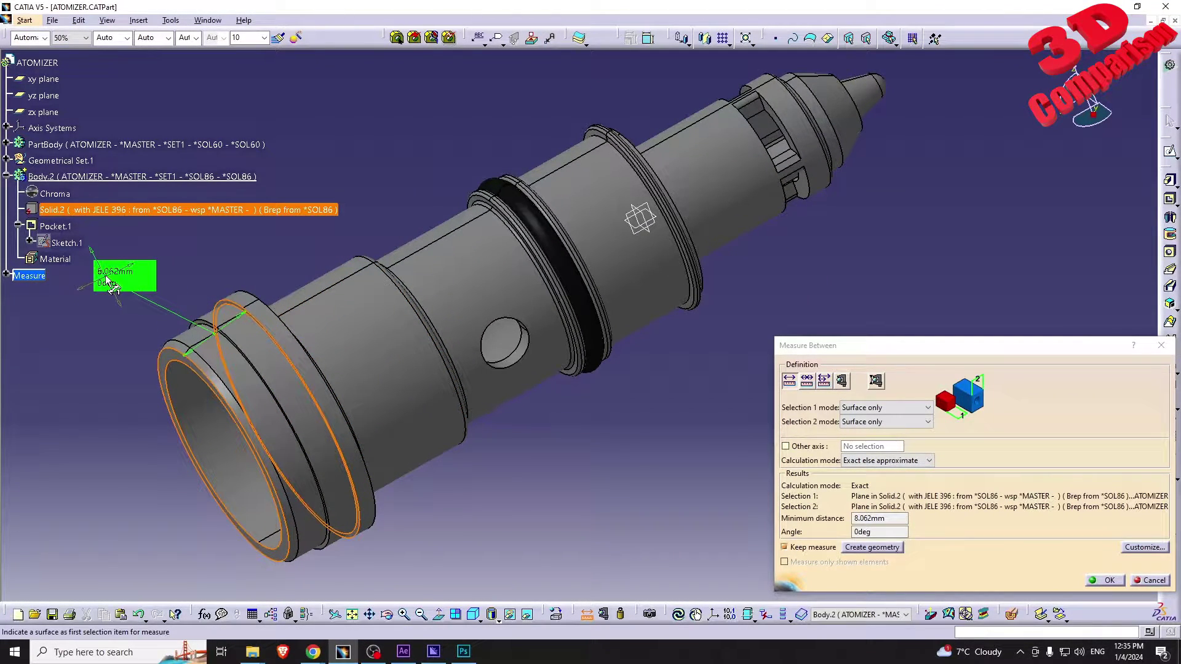
pyautogui.moveTo(114, 273); pyautogui.dragTo(194, 257)
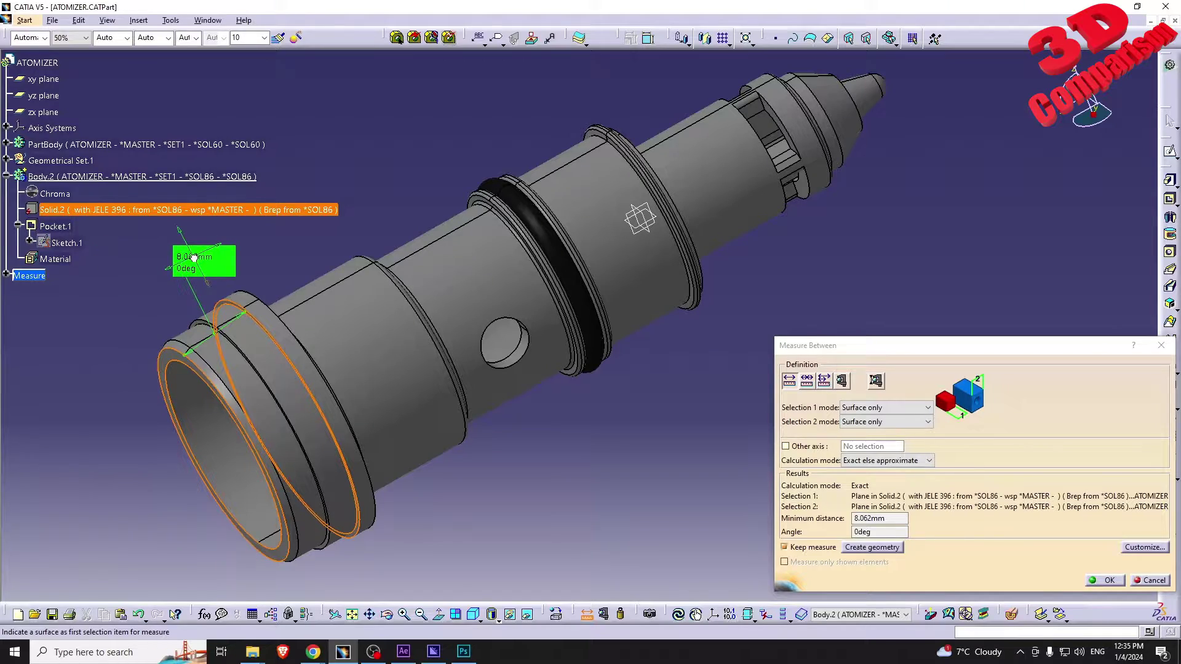
pyautogui.keyDown('ctrl'); pyautogui.moveTo(306, 337); pyautogui.dragTo(431, 347, button='middle'); pyautogui.keyUp('ctrl')
pyautogui.click(968, 347)
pyautogui.moveTo(969, 351); pyautogui.dragTo(837, 355)
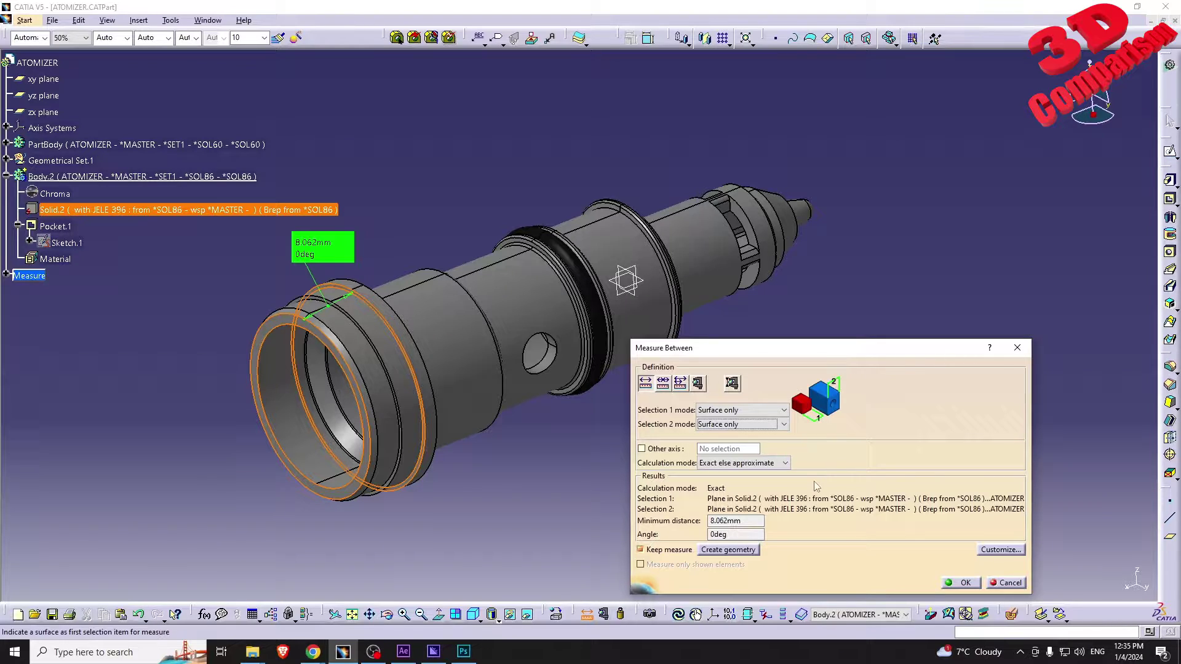
pyautogui.moveTo(858, 352); pyautogui.dragTo(937, 339)
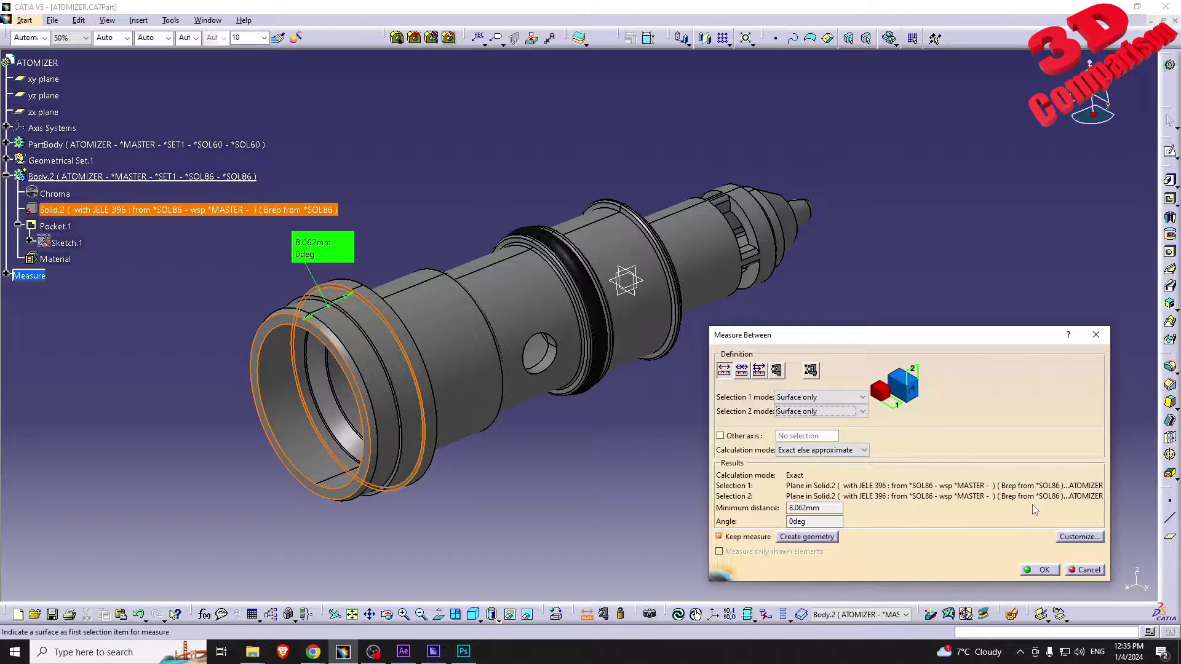
# Reset both Selection 1 and Selection 2 modes to Any geometry.
pyautogui.click(824, 398)
pyautogui.click(815, 410)
pyautogui.click(817, 413)
pyautogui.click(811, 424)
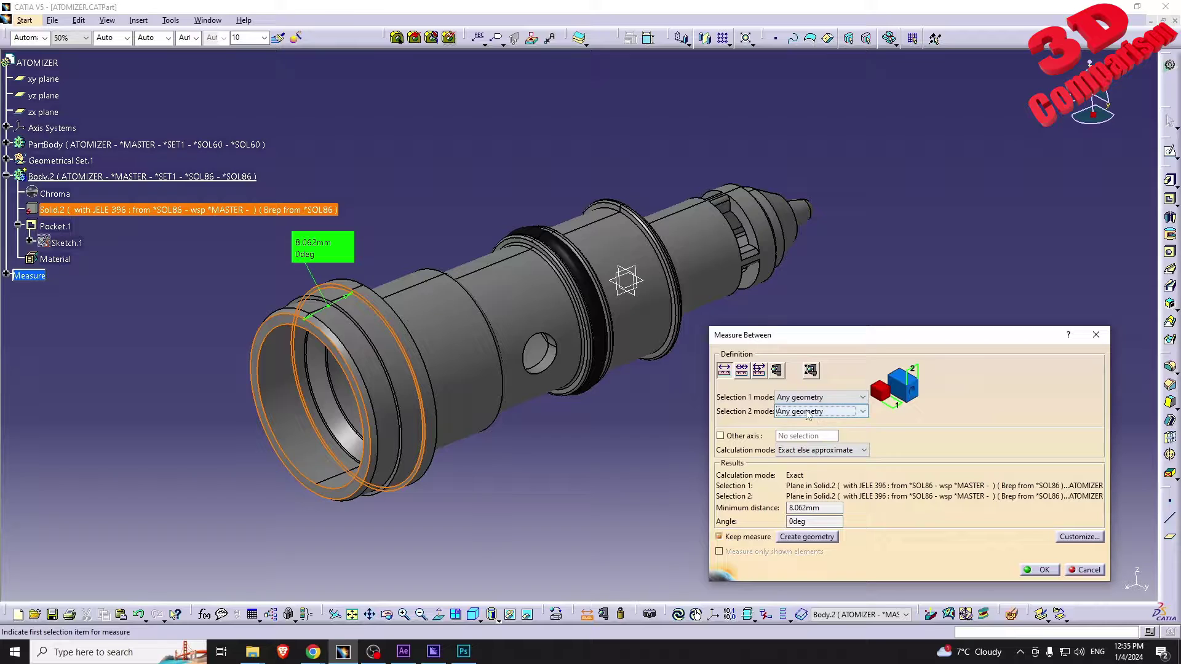
# Measure the main axis against the side hole axis, placing the 0.427 mm and 90deg labels apart.
pyautogui.click(540, 316)
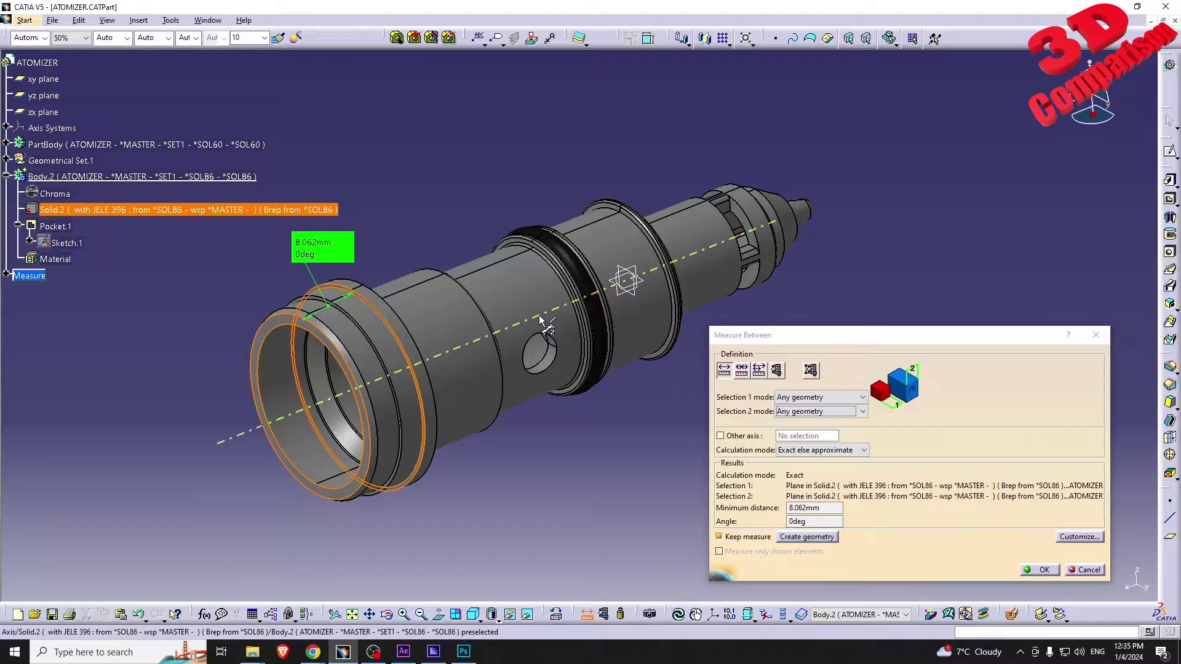
pyautogui.click(552, 359)
pyautogui.moveTo(552, 360); pyautogui.dragTo(486, 385, button='middle')
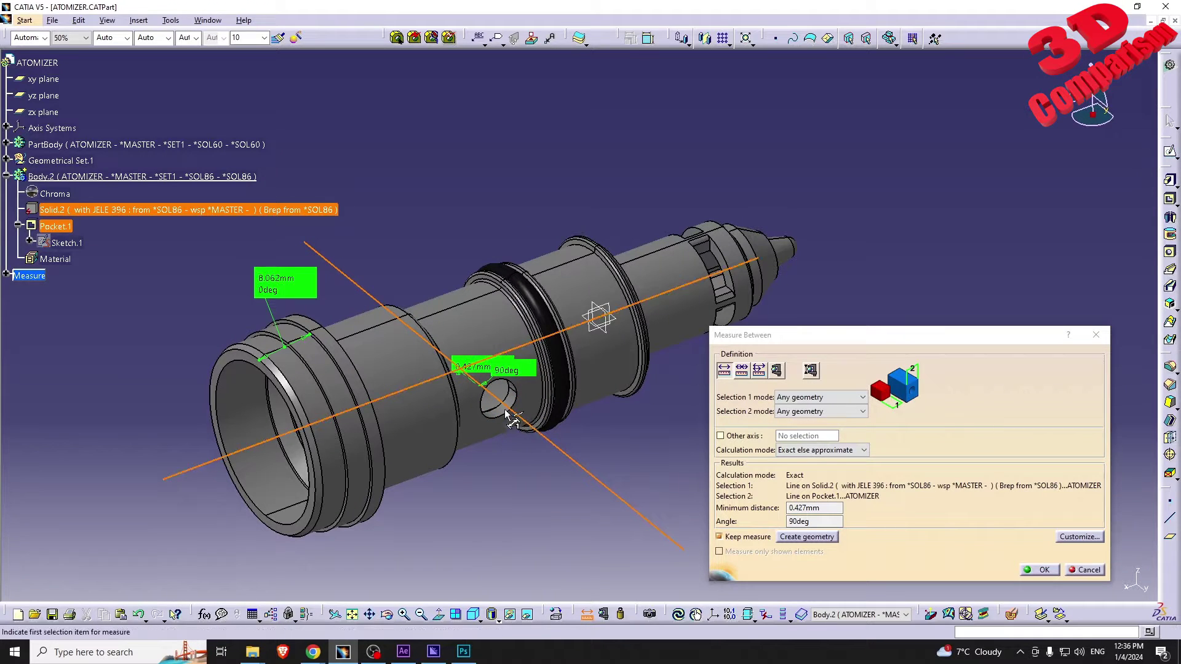
pyautogui.moveTo(480, 371); pyautogui.dragTo(476, 522)
pyautogui.moveTo(518, 373); pyautogui.dragTo(550, 492)
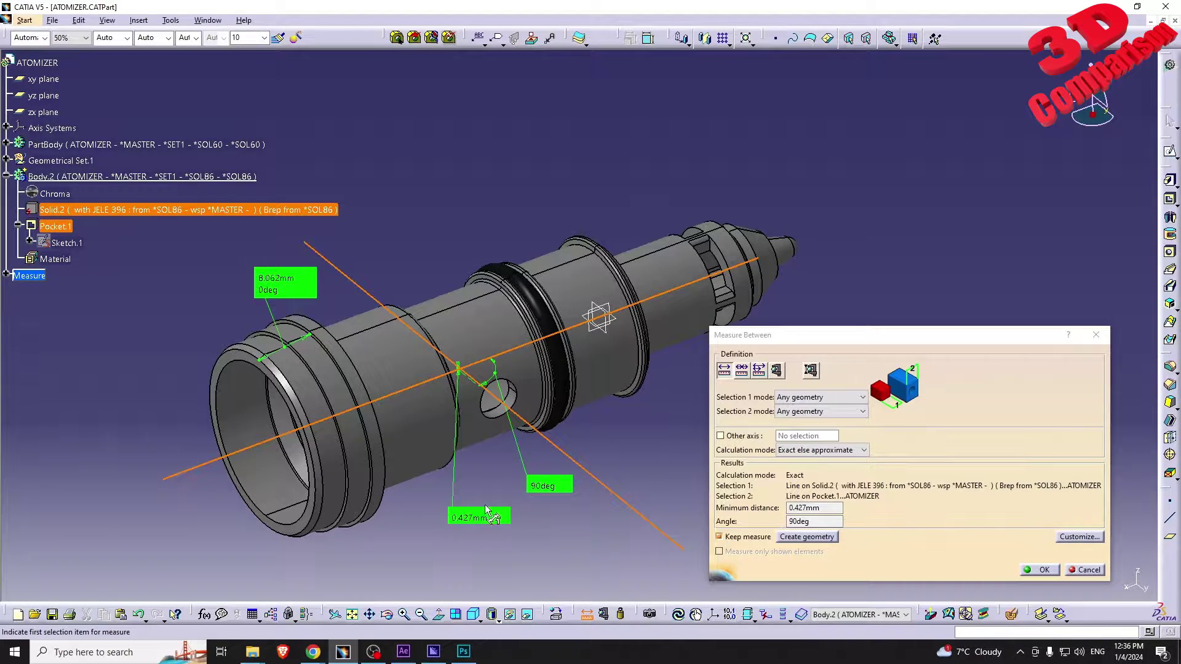
pyautogui.moveTo(583, 522); pyautogui.dragTo(454, 490, button='middle')
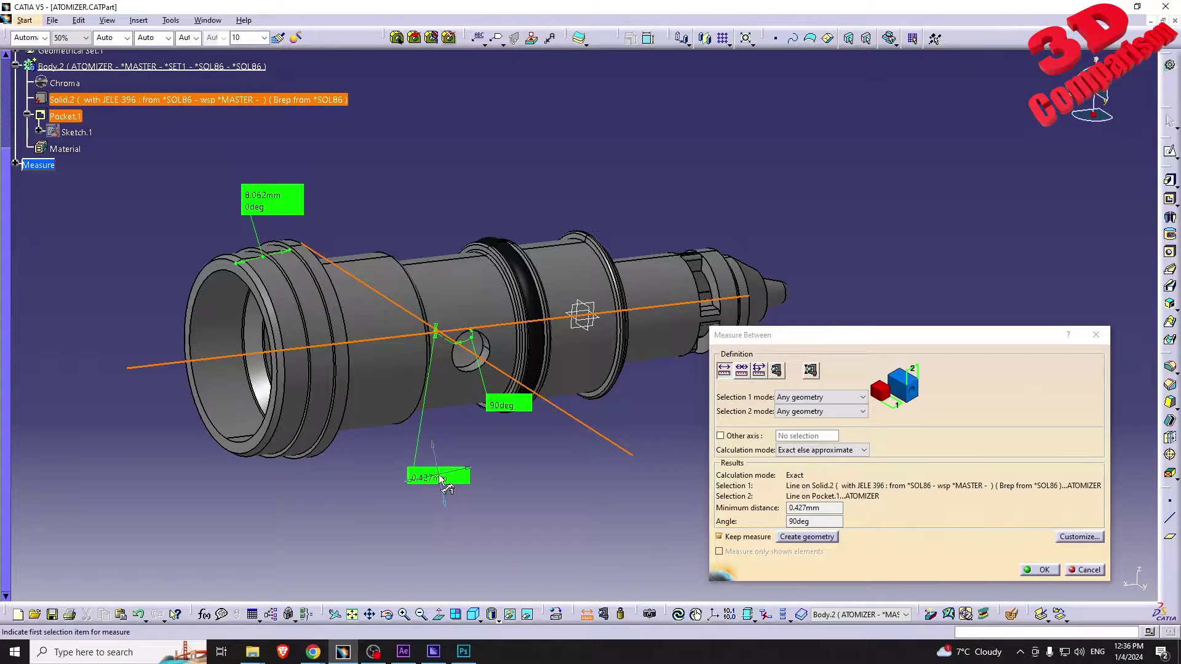
pyautogui.moveTo(401, 271); pyautogui.dragTo(432, 334, button='middle')
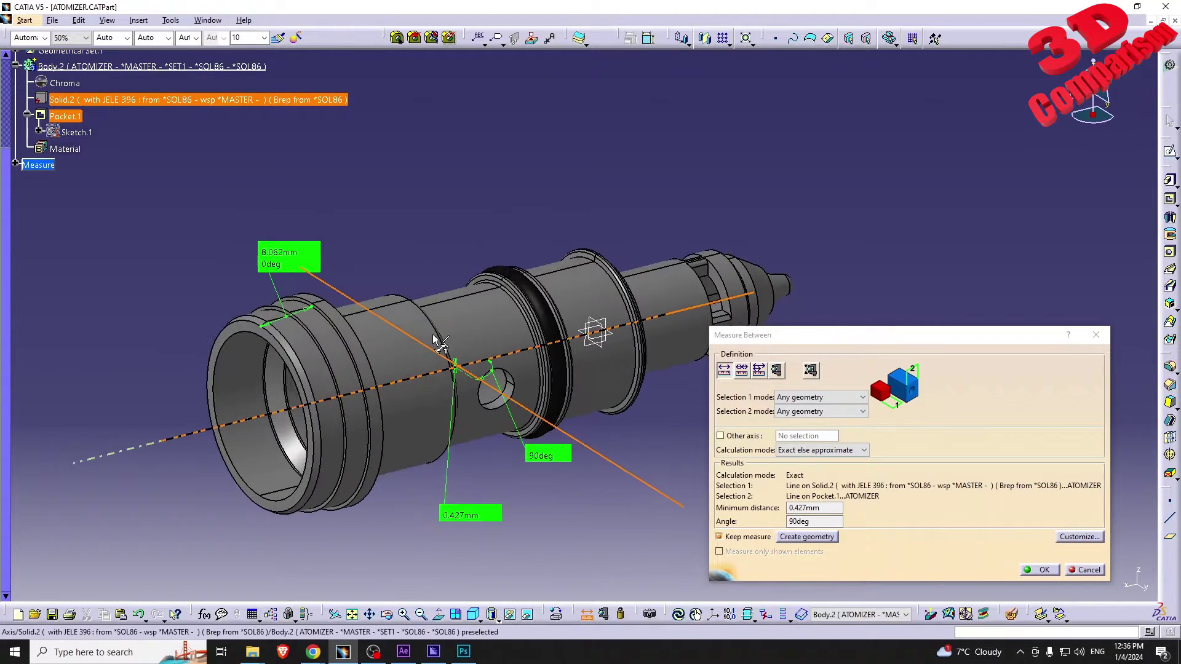
# Pick an element in chain mode, inspect the Measure branch, then cancel the measuring session.
pyautogui.click(742, 370)
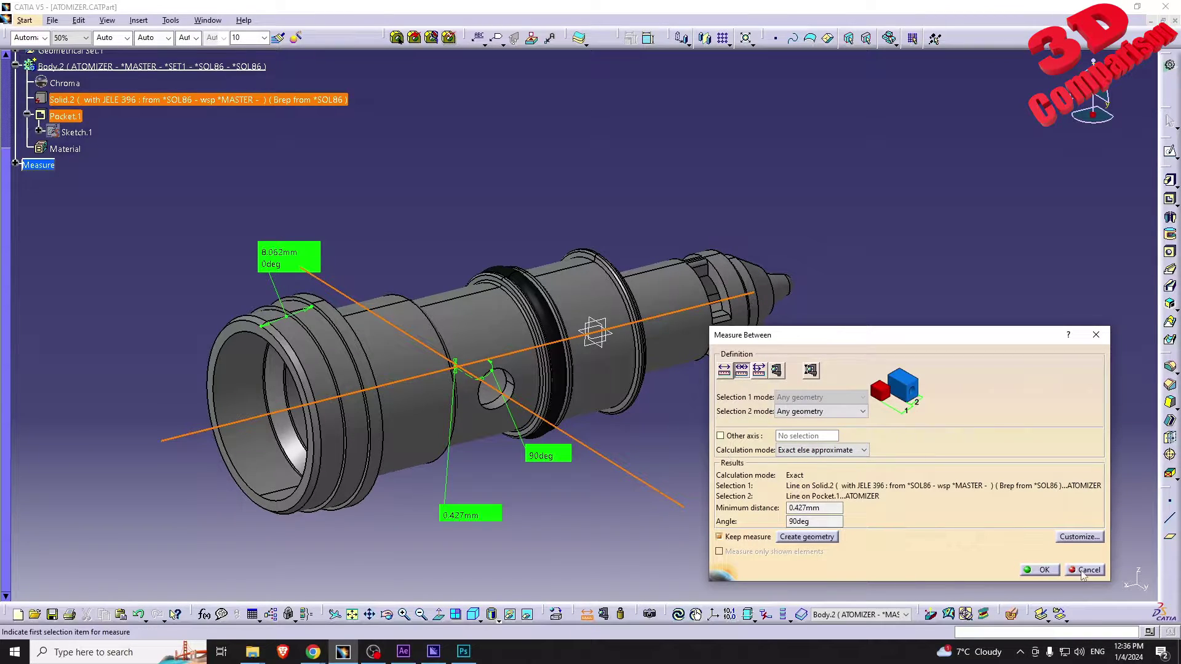
pyautogui.click(304, 271)
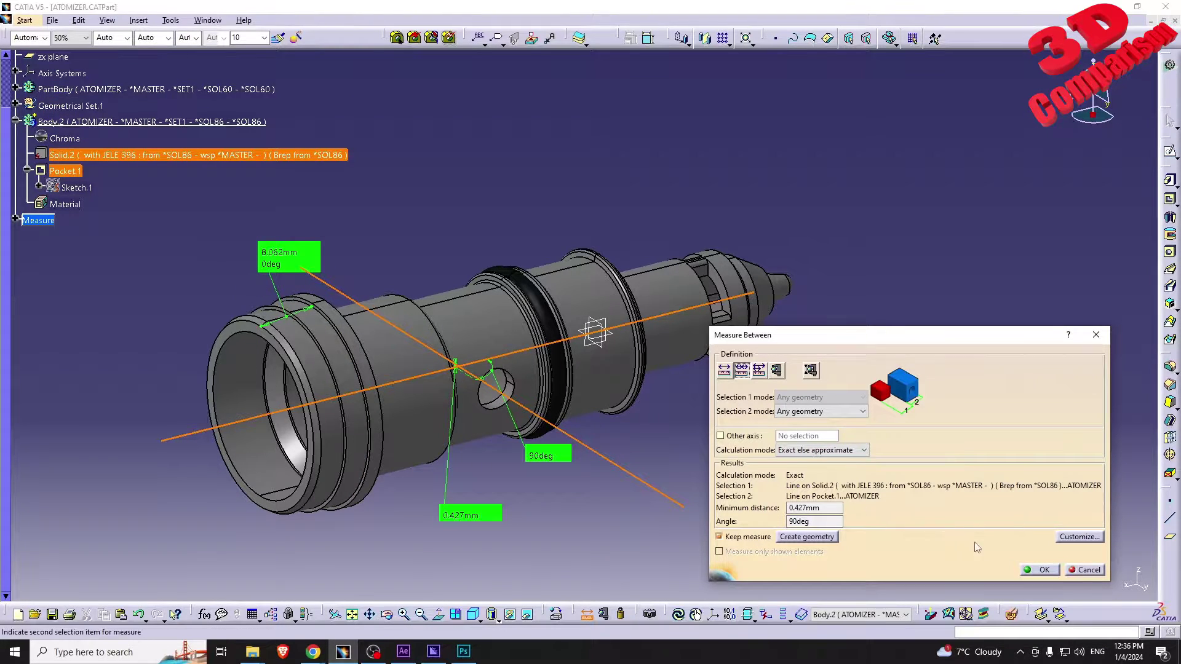
pyautogui.click(15, 219)
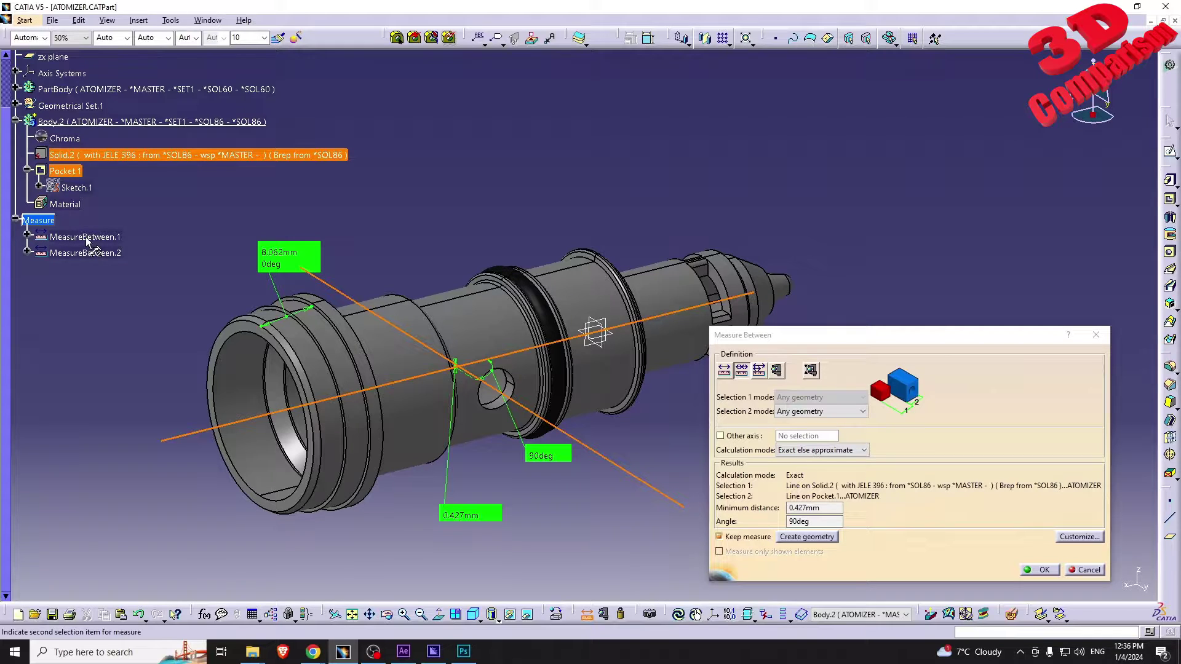
pyautogui.scroll(2, 87, 239)
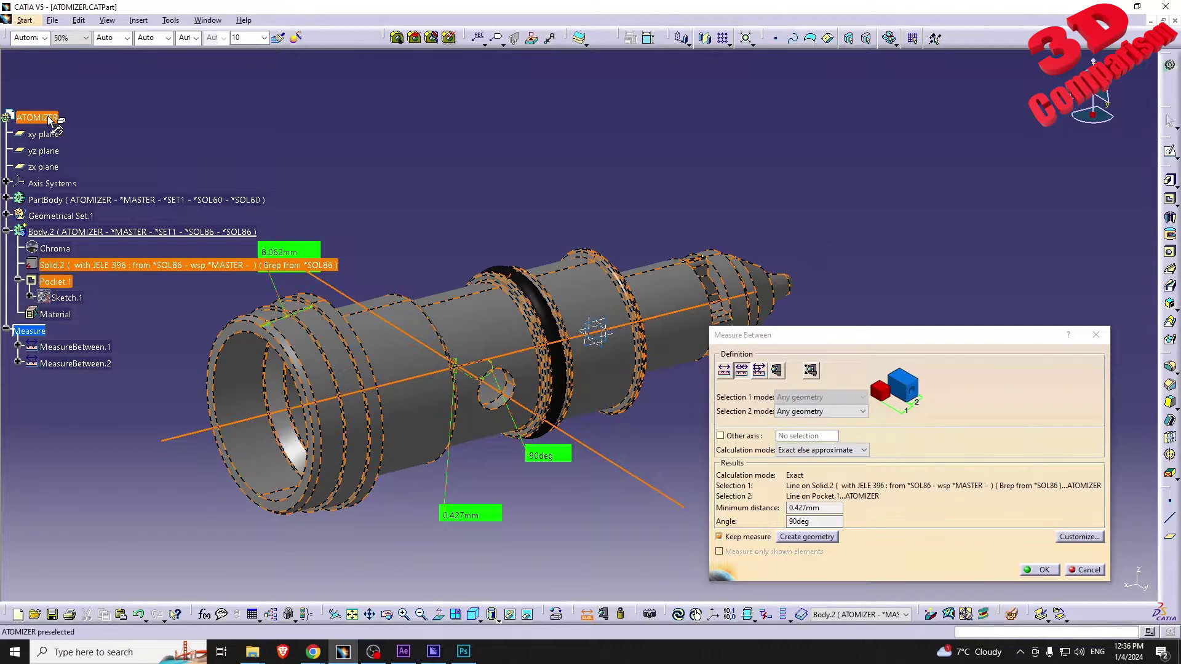
pyautogui.click(6, 330)
pyautogui.click(5, 330)
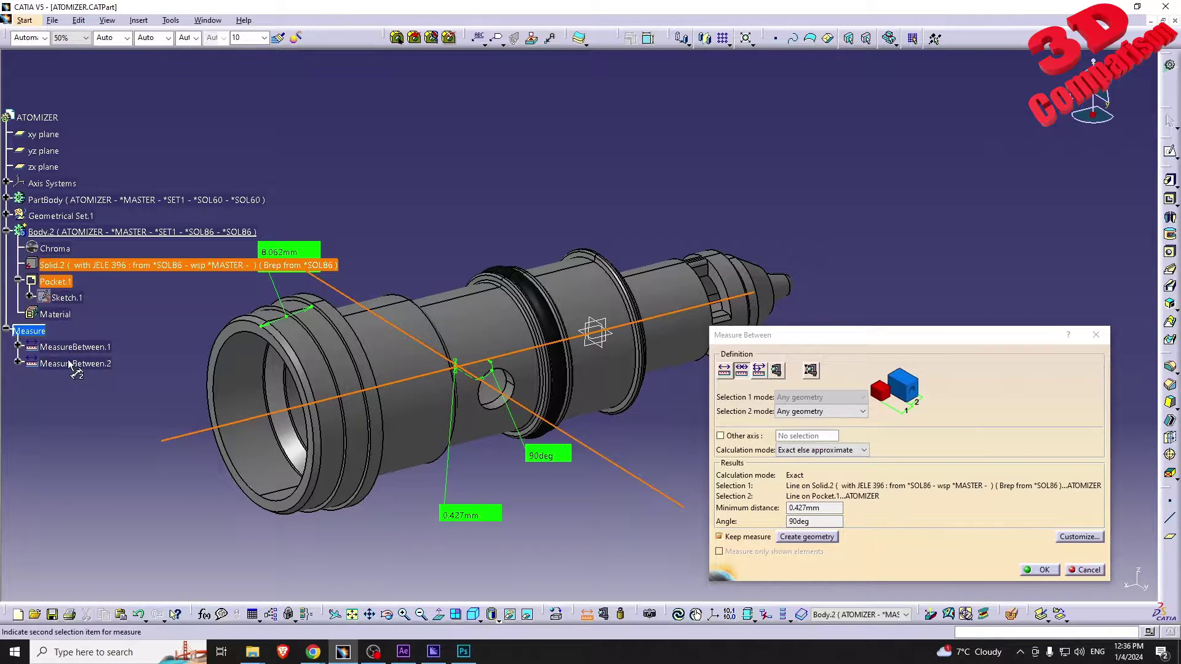
pyautogui.click(1095, 572)
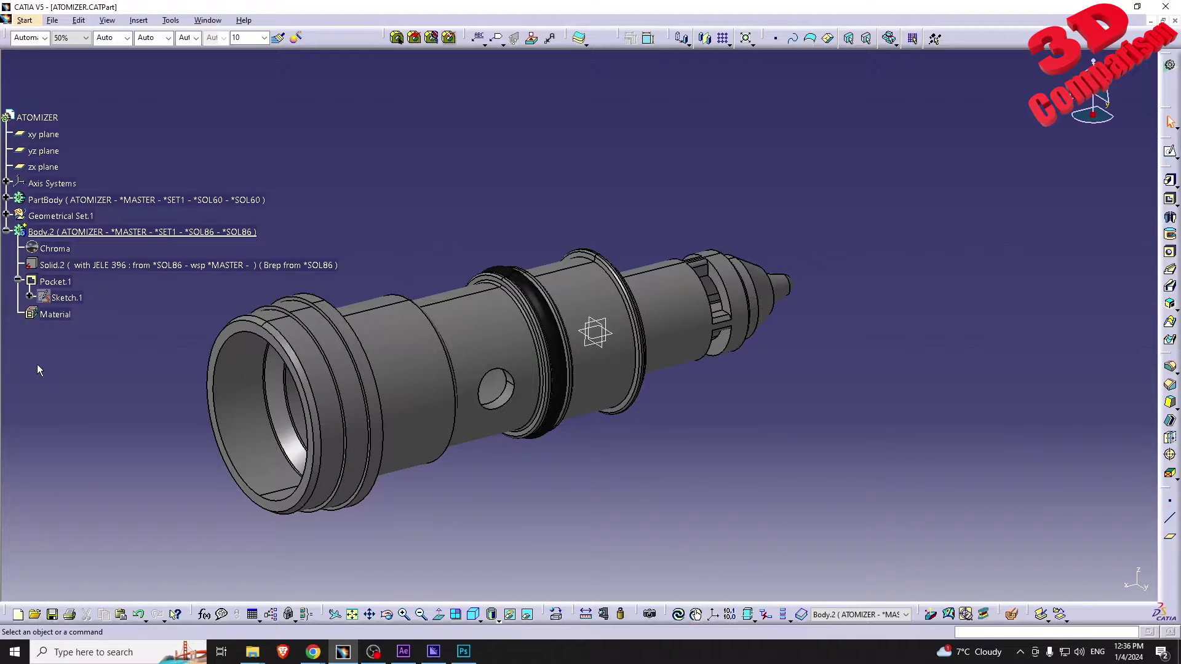
# Reopen Measure Between on the ATOMIZER part and toggle the Keep measure option.
pyautogui.moveTo(546, 474); pyautogui.dragTo(598, 508, button='middle')
pyautogui.click(586, 614)
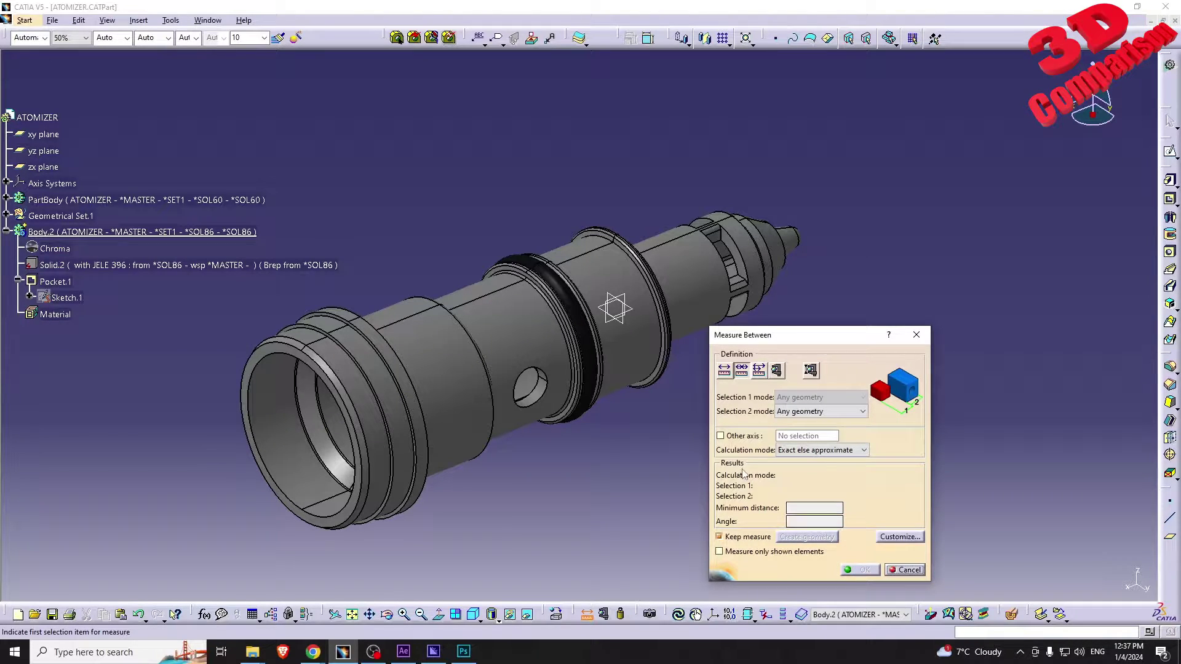
pyautogui.click(738, 540)
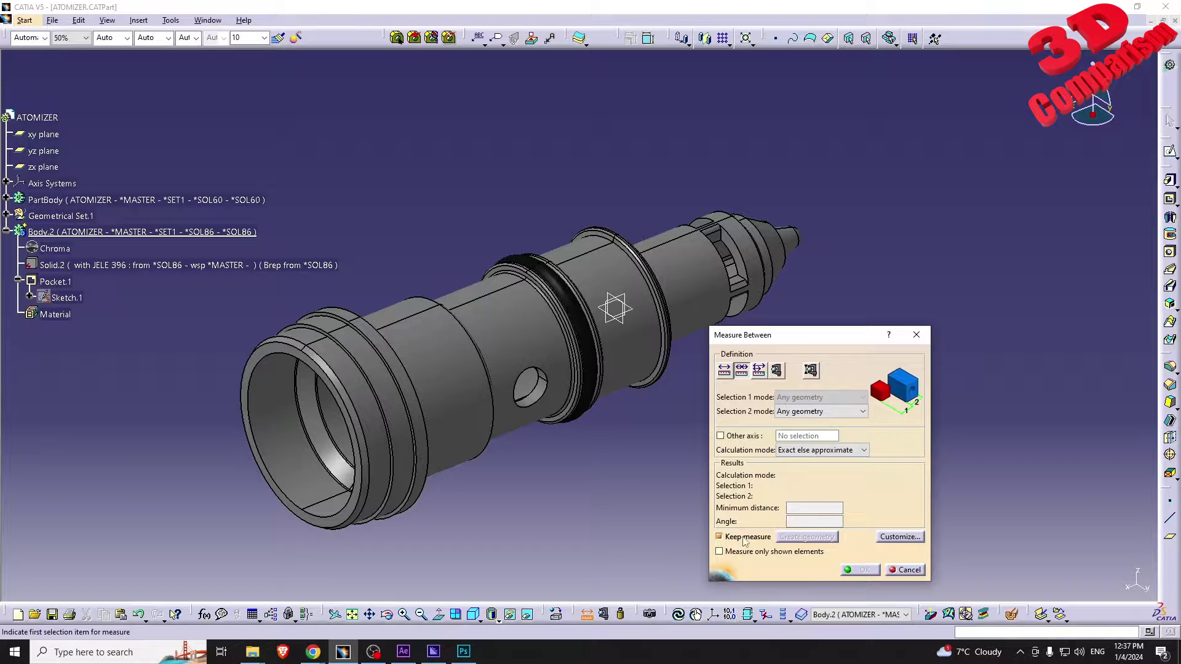
# In chain mode, measure 3.634 mm between the first two rim edges and move its label down-left.
pyautogui.click(742, 372)
pyautogui.scroll(5, 433, 363)
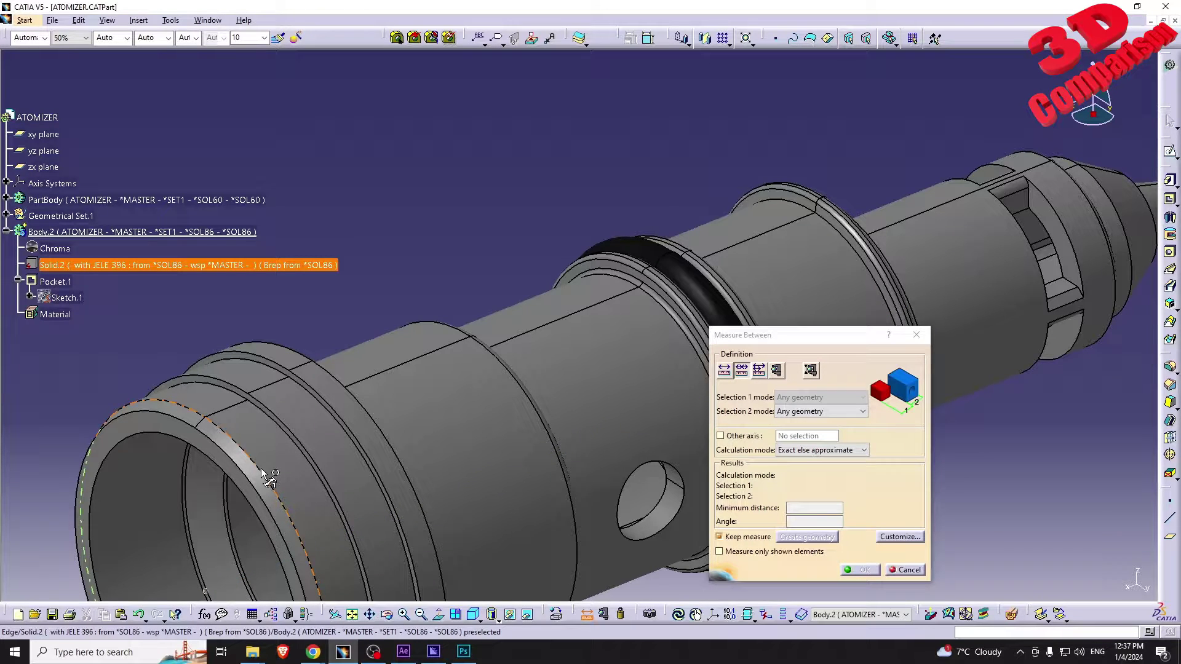
pyautogui.click(263, 473)
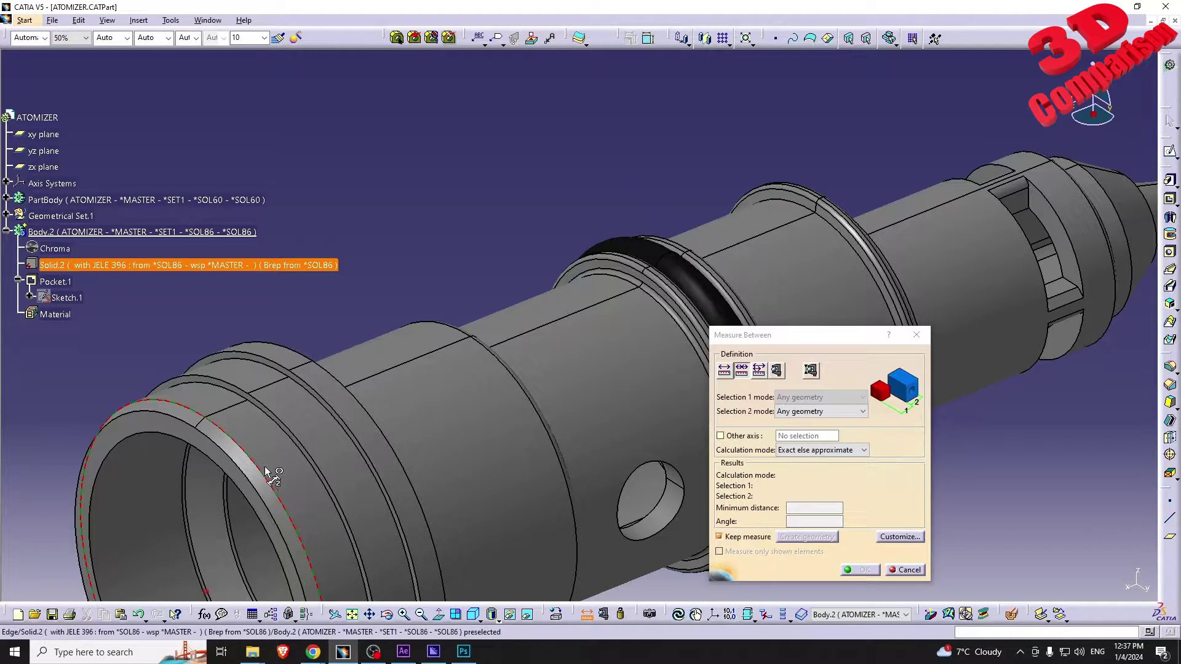
pyautogui.click(300, 444)
pyautogui.scroll(-4, 300, 444)
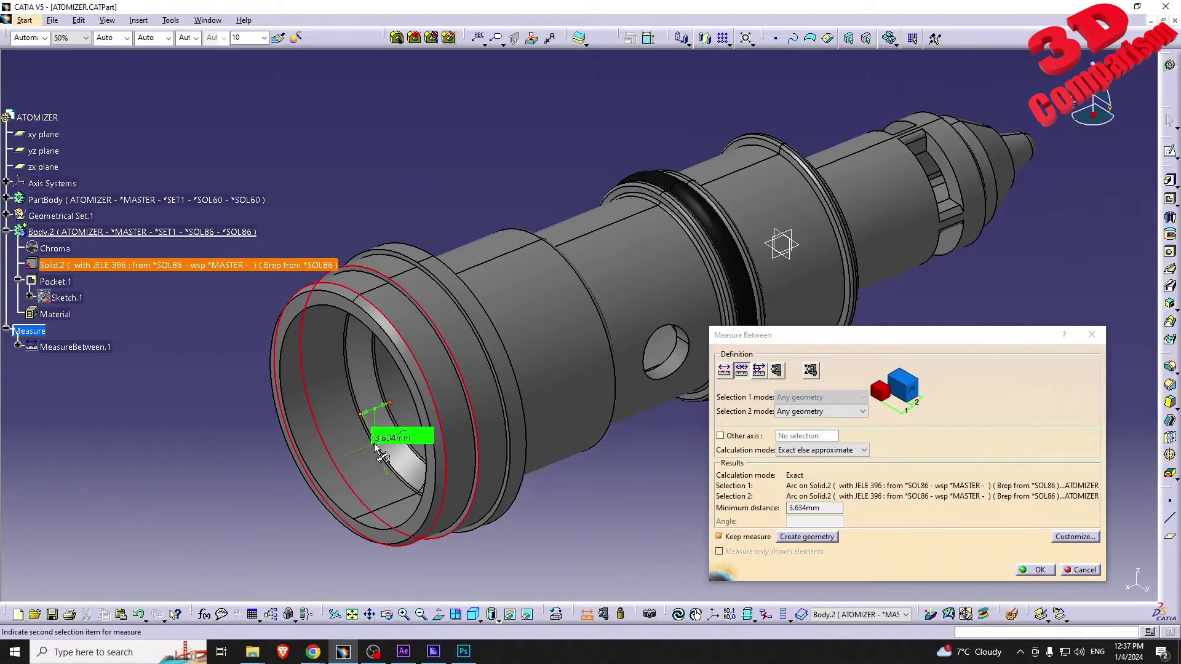
pyautogui.moveTo(322, 473); pyautogui.dragTo(204, 339)
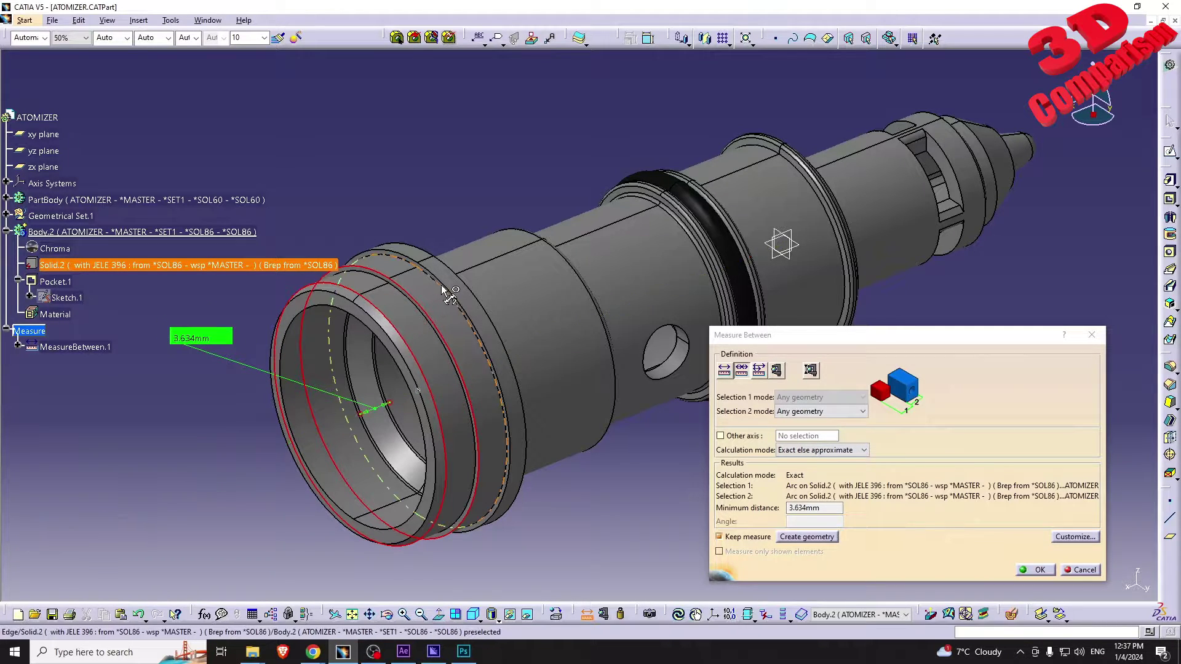
# Extend the chain to the next groove edges for 3.5 mm and place that label below the model.
pyautogui.click(422, 314)
pyautogui.click(453, 301)
pyautogui.moveTo(417, 421); pyautogui.dragTo(616, 588)
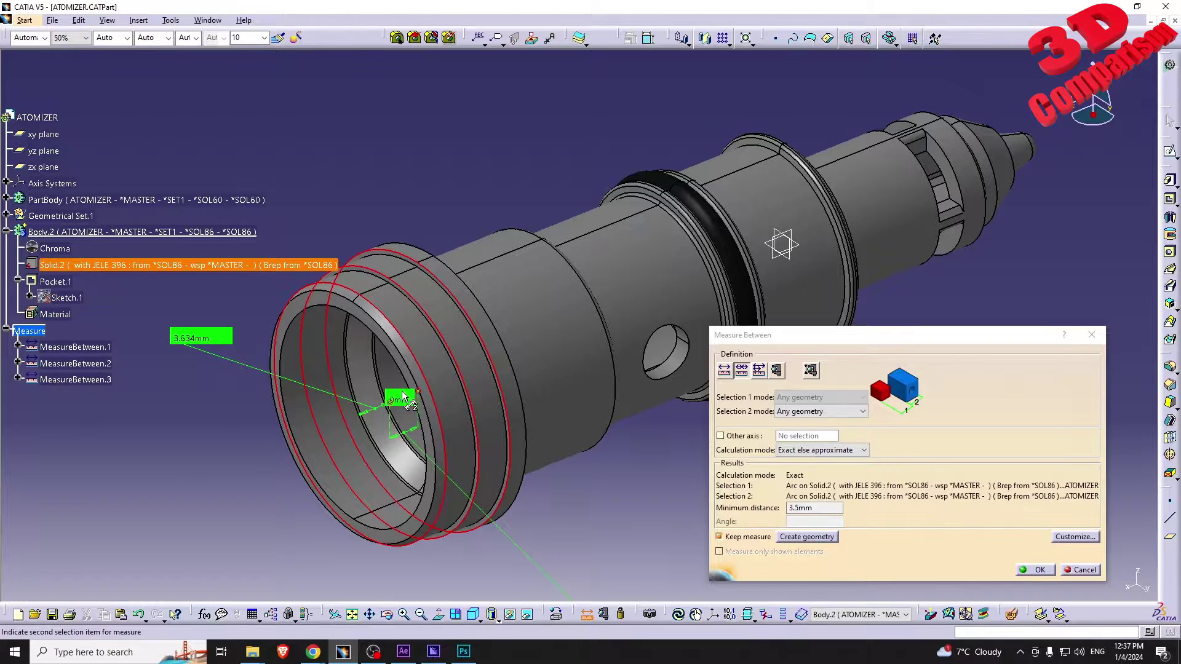
pyautogui.moveTo(517, 432); pyautogui.dragTo(446, 403, button='middle')
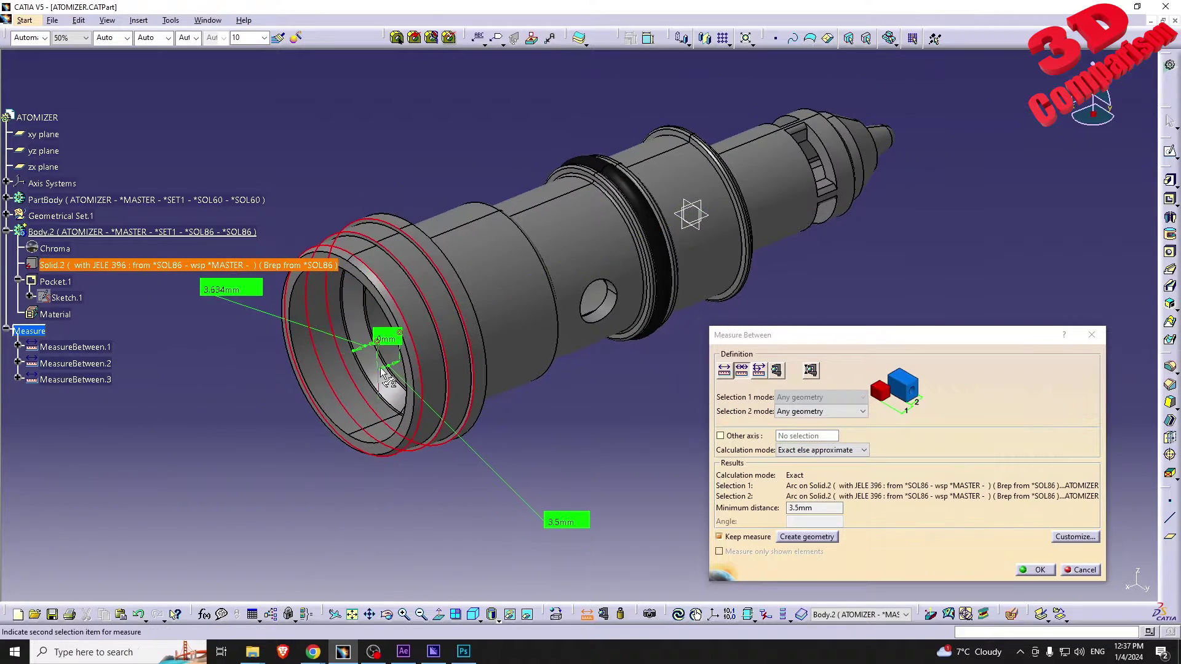
# Undo the extra chained measures MeasureBetween.3 and MeasureBetween.2.
pyautogui.click(144, 620)
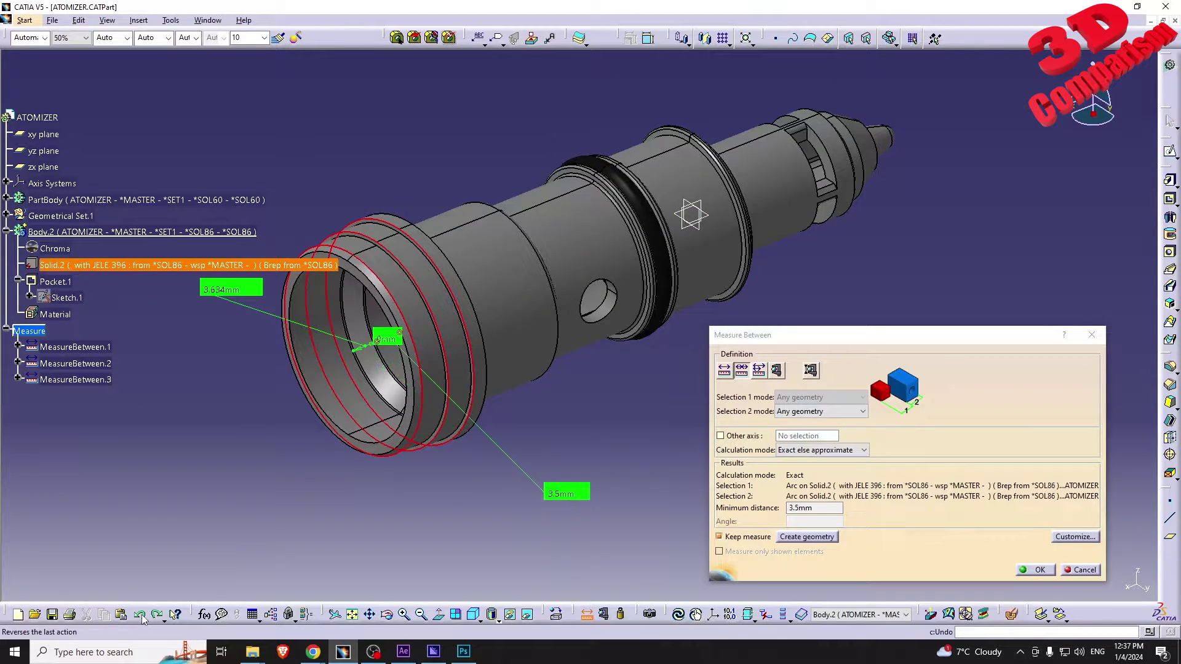
pyautogui.click(144, 619)
pyautogui.click(140, 614)
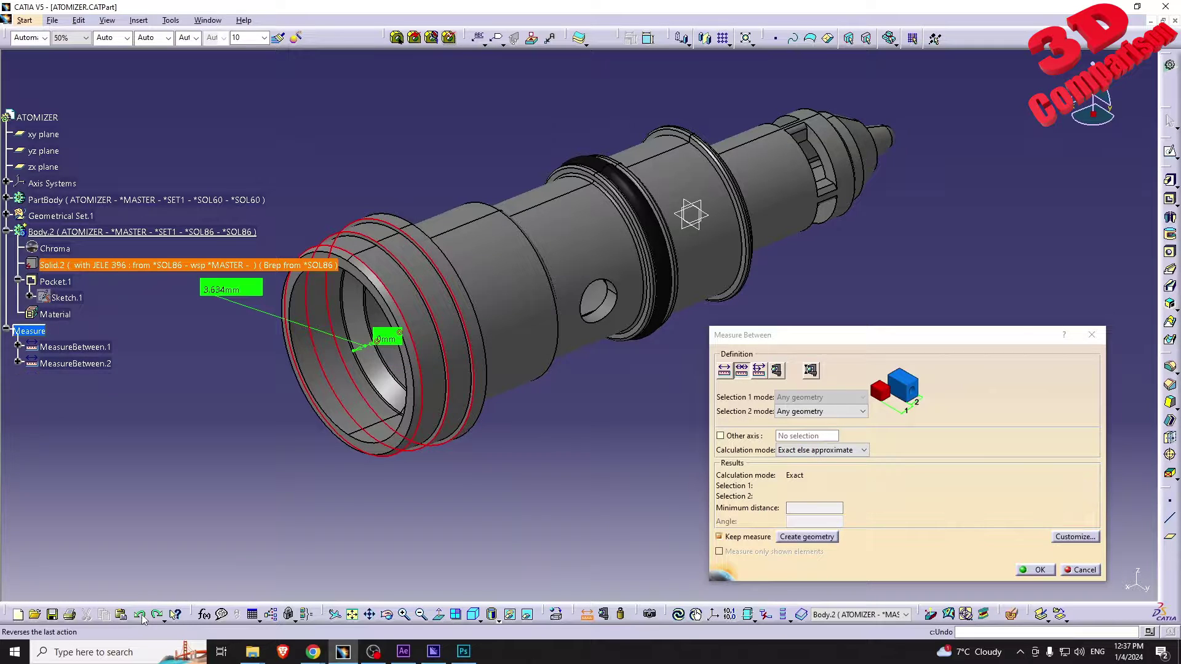
pyautogui.click(141, 614)
pyautogui.click(397, 368)
# Rotate the view to the flange end and side, then close Measure Between with OK.
pyautogui.moveTo(364, 385); pyautogui.dragTo(300, 321, button='middle')
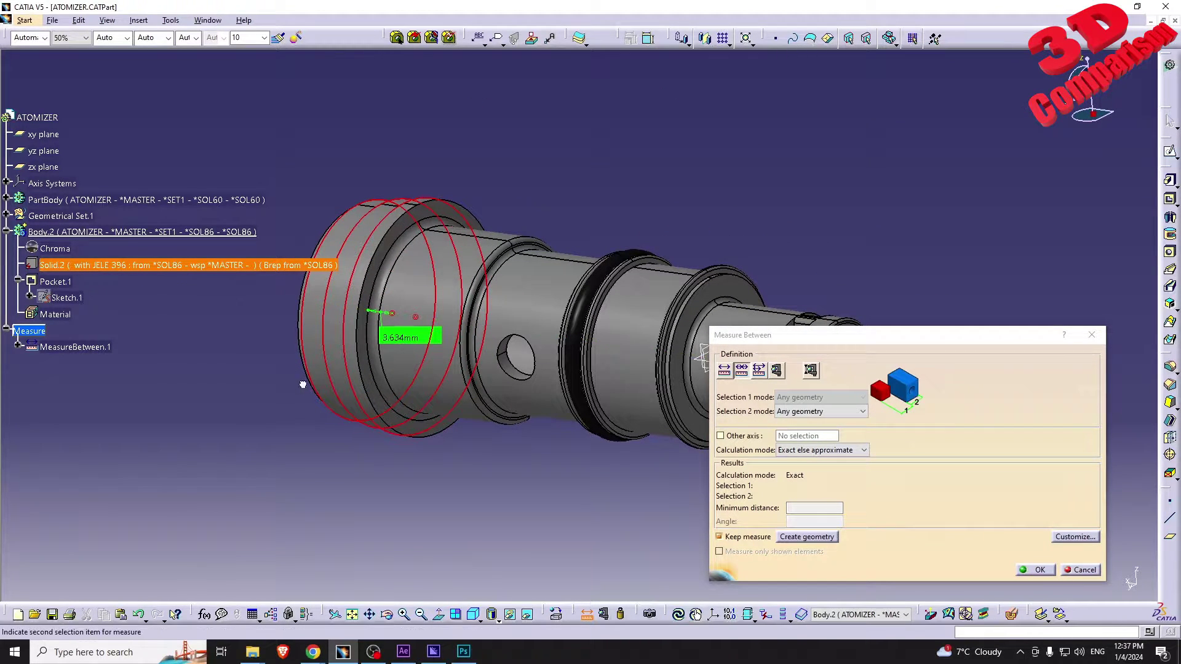
pyautogui.moveTo(389, 344); pyautogui.dragTo(565, 420, button='middle')
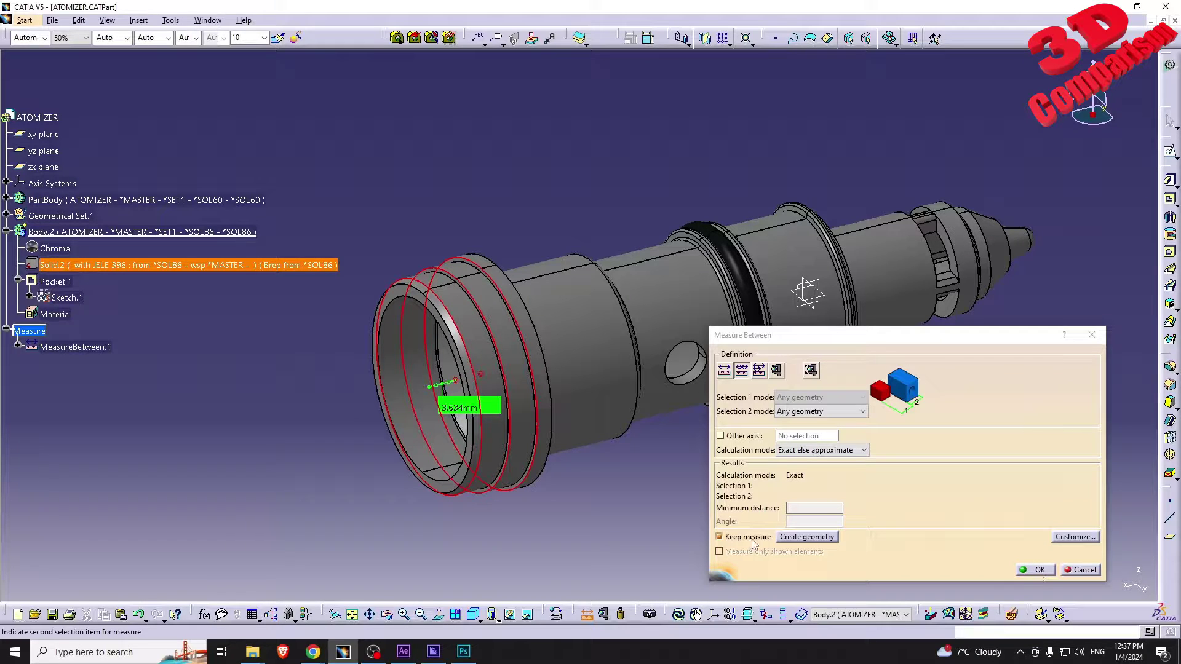
pyautogui.click(1039, 570)
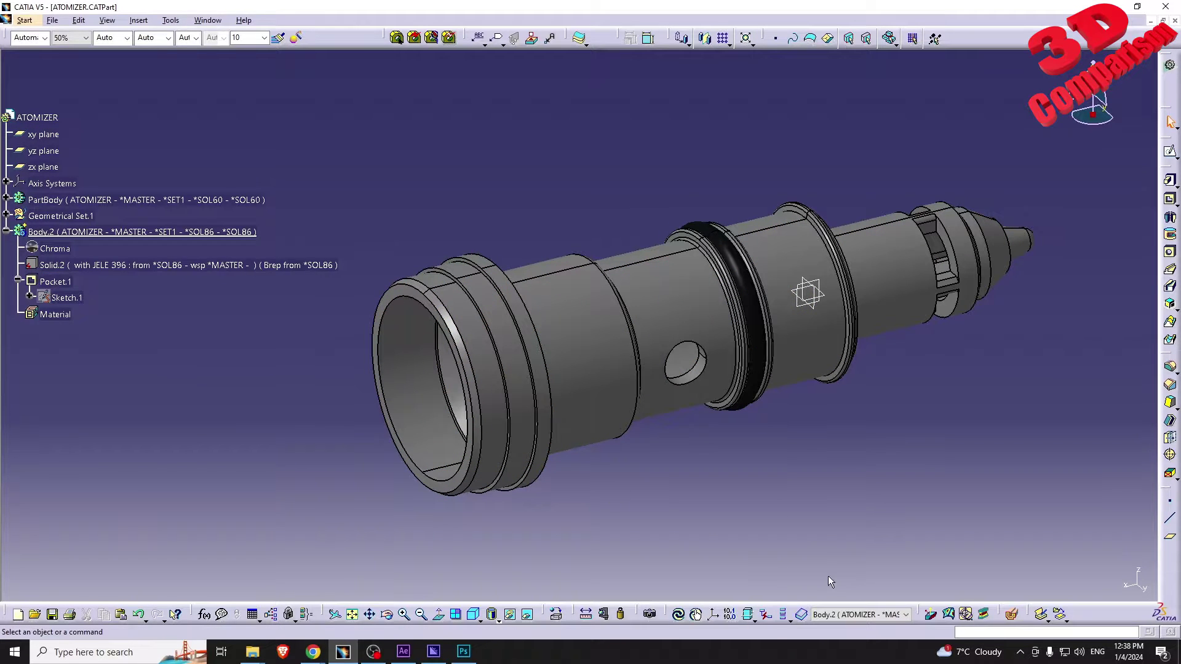
# Measure 3.634 mm between the two front-rim edges, place the label below-left, and confirm with OK.
pyautogui.click(587, 614)
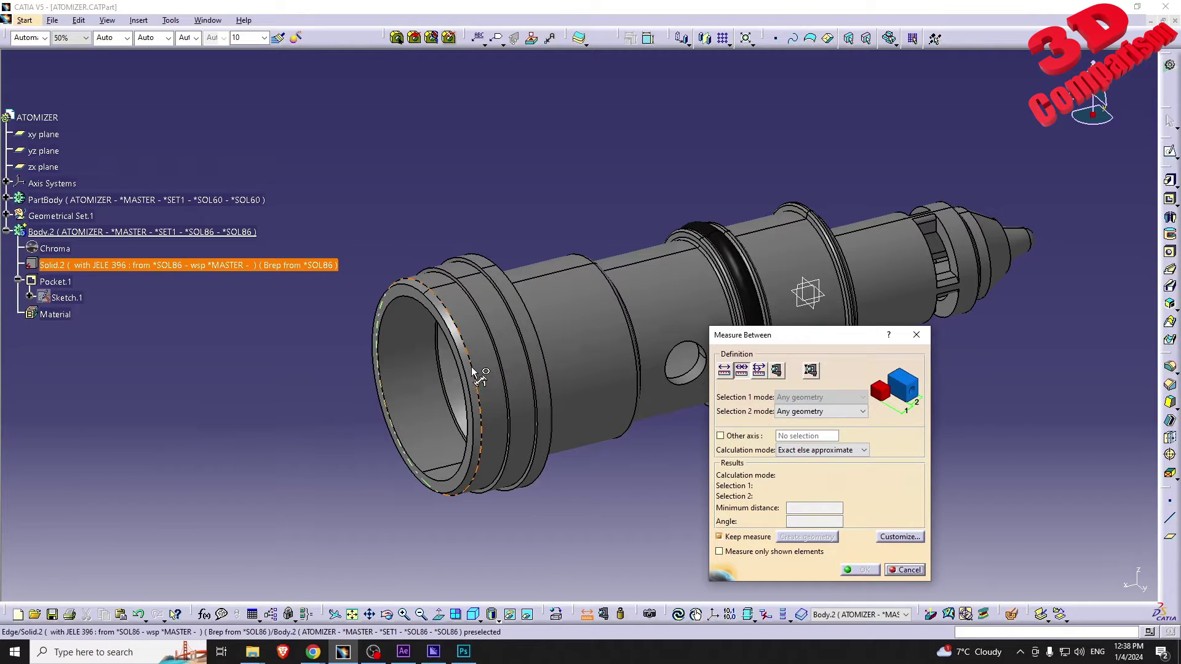
pyautogui.click(493, 337)
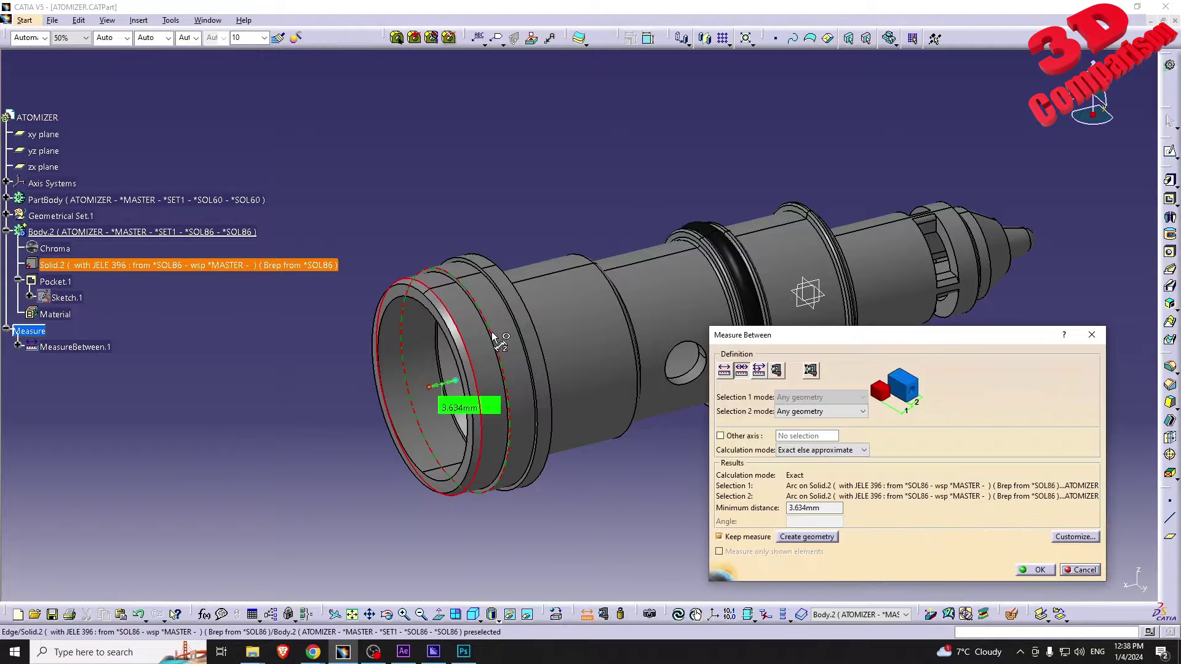
pyautogui.click(267, 489)
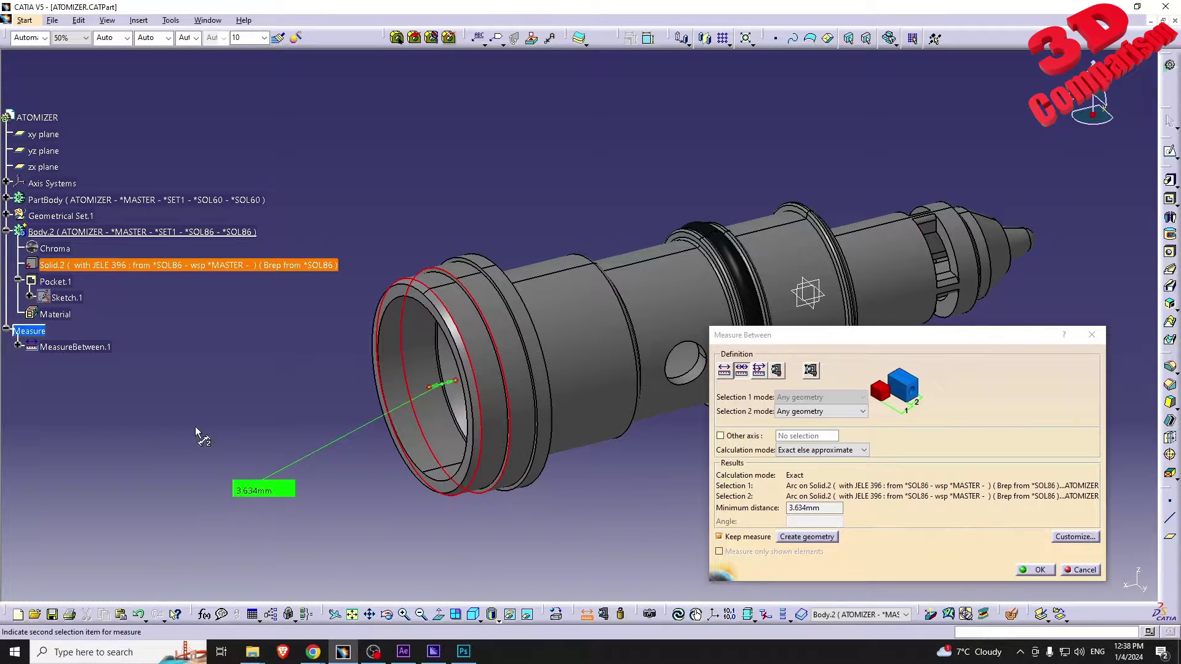
pyautogui.click(750, 538)
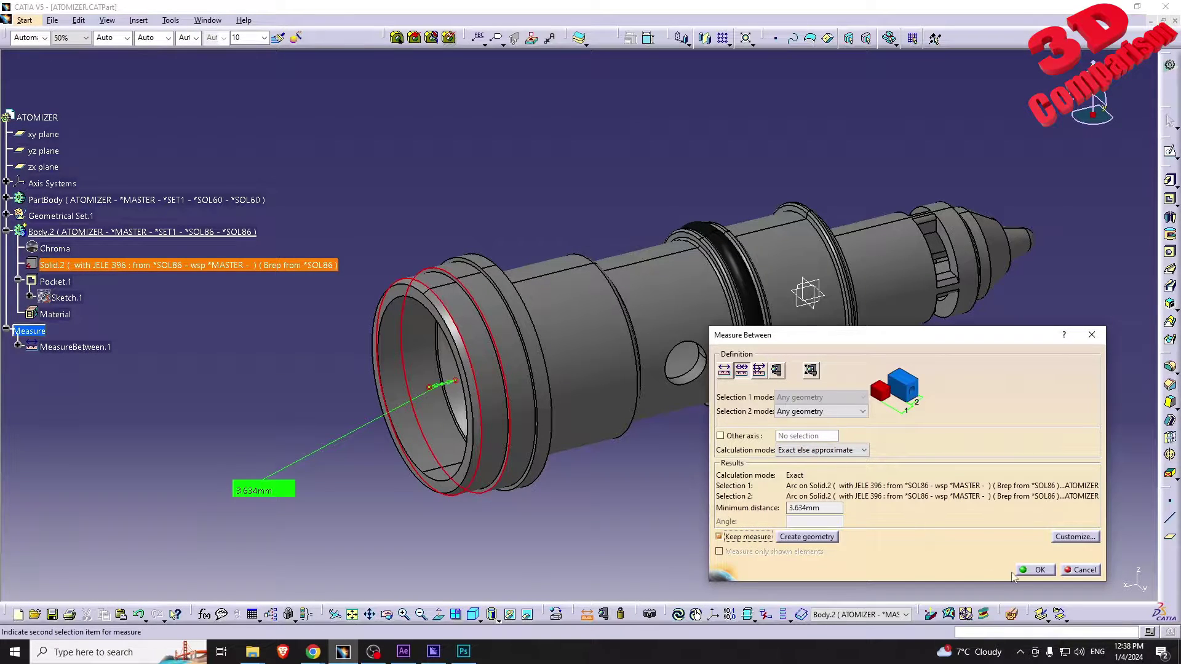
pyautogui.click(1036, 571)
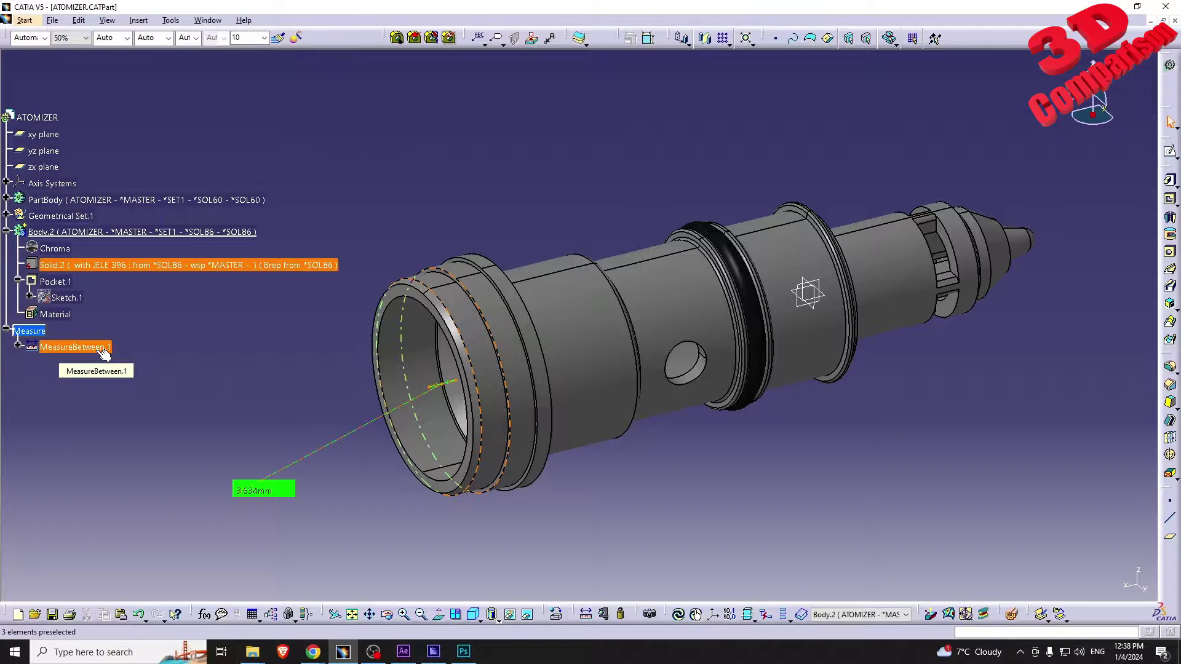
# Shift the 3.634 mm MeasureBetween.1 label slightly up and right, then restart Measure Between.
pyautogui.moveTo(264, 492); pyautogui.dragTo(309, 428)
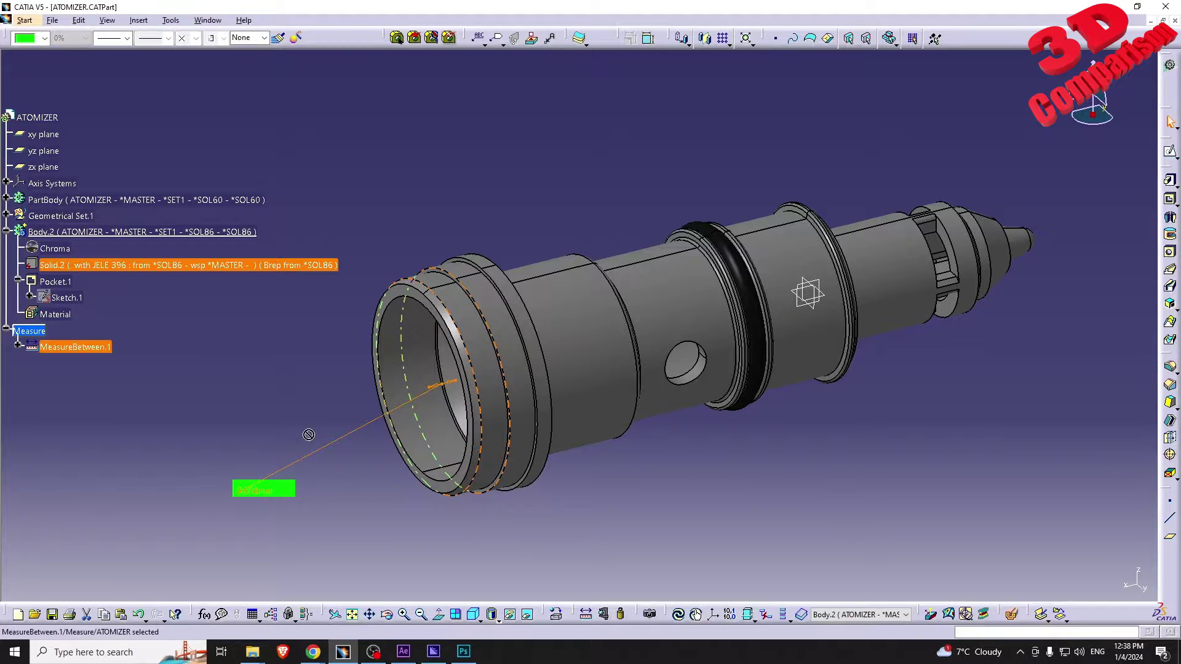
pyautogui.doubleClick(274, 490)
pyautogui.moveTo(279, 486); pyautogui.dragTo(321, 477)
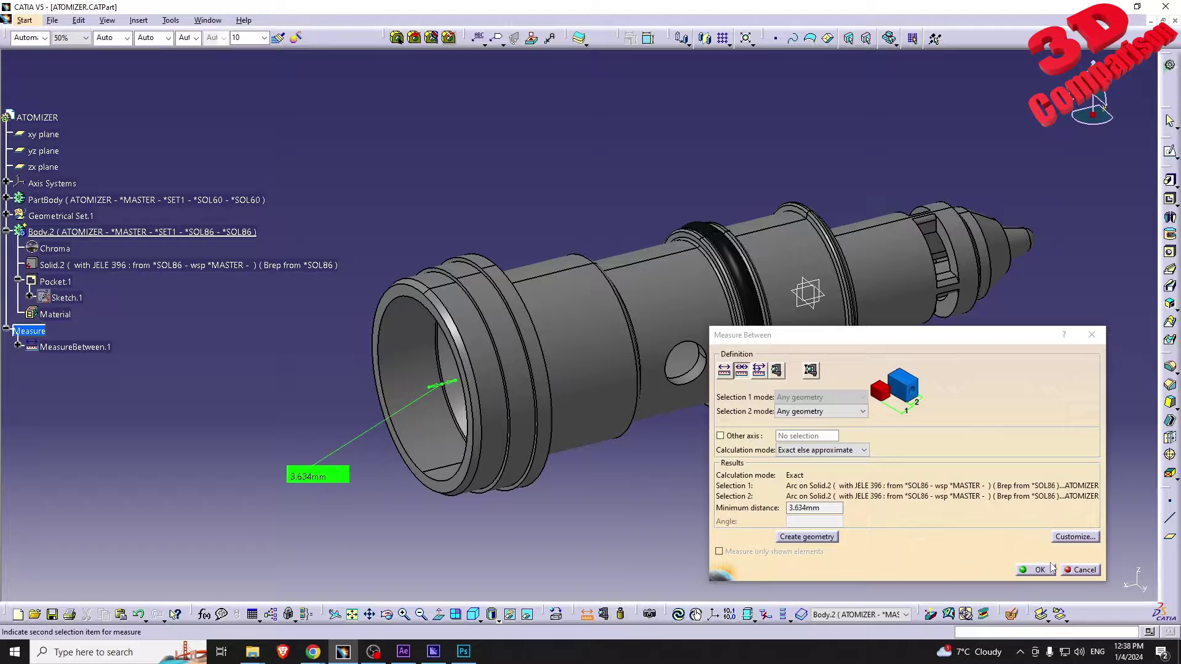
pyautogui.click(1037, 571)
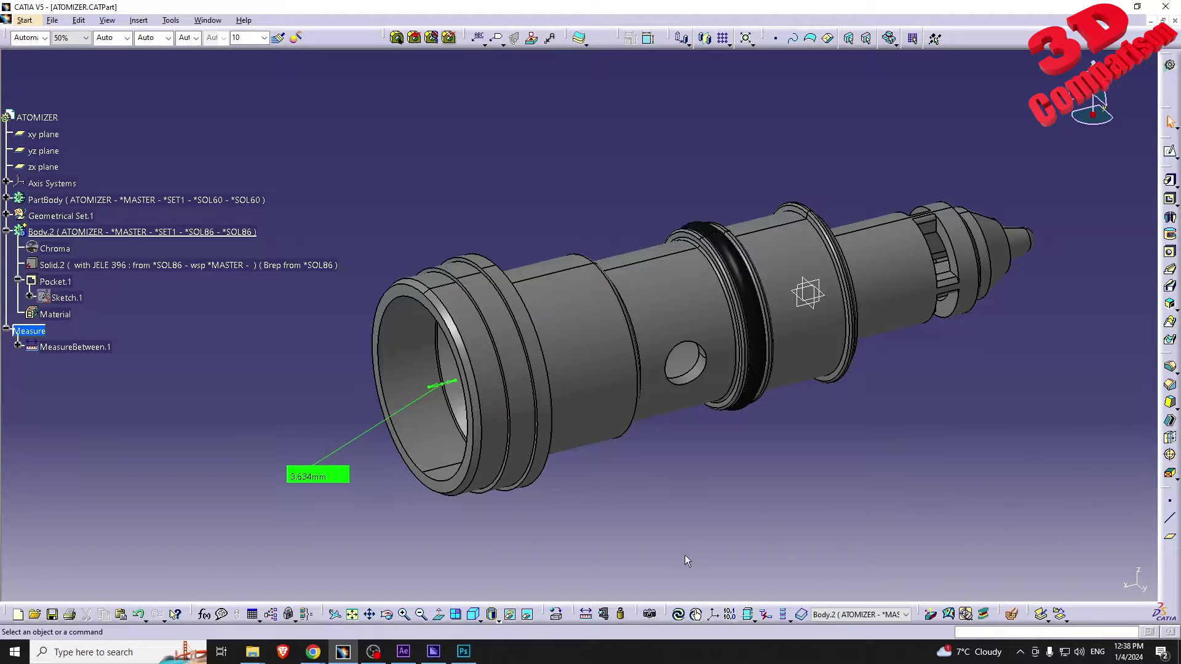
pyautogui.click(585, 614)
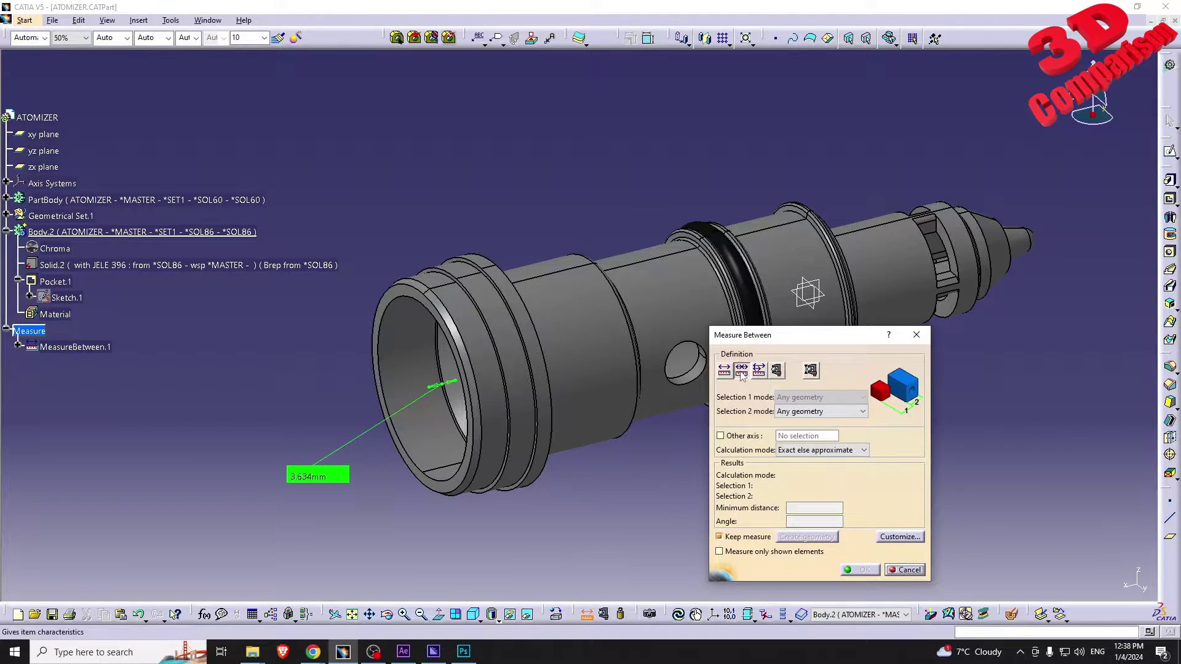
# Chain-measure 3.5, 2 and 13.4 mm between successive groove edges, placing labels above the part.
pyautogui.moveTo(556, 343); pyautogui.dragTo(452, 353, button='middle')
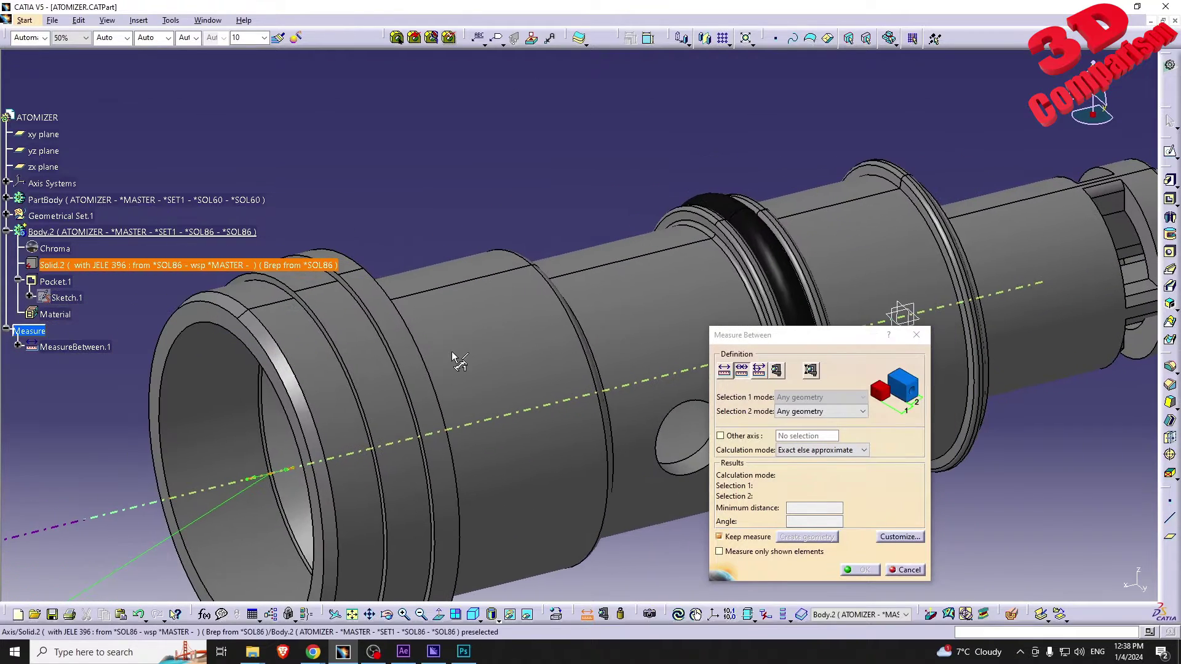
pyautogui.click(356, 386)
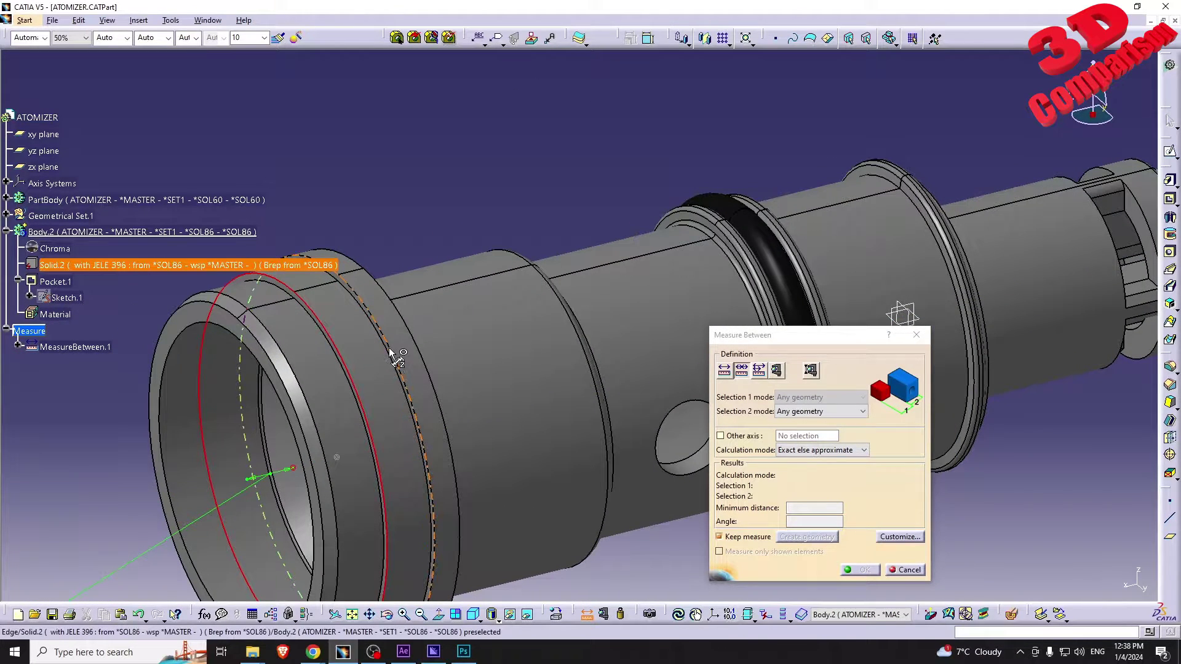
pyautogui.click(391, 353)
pyautogui.moveTo(335, 500); pyautogui.dragTo(373, 172)
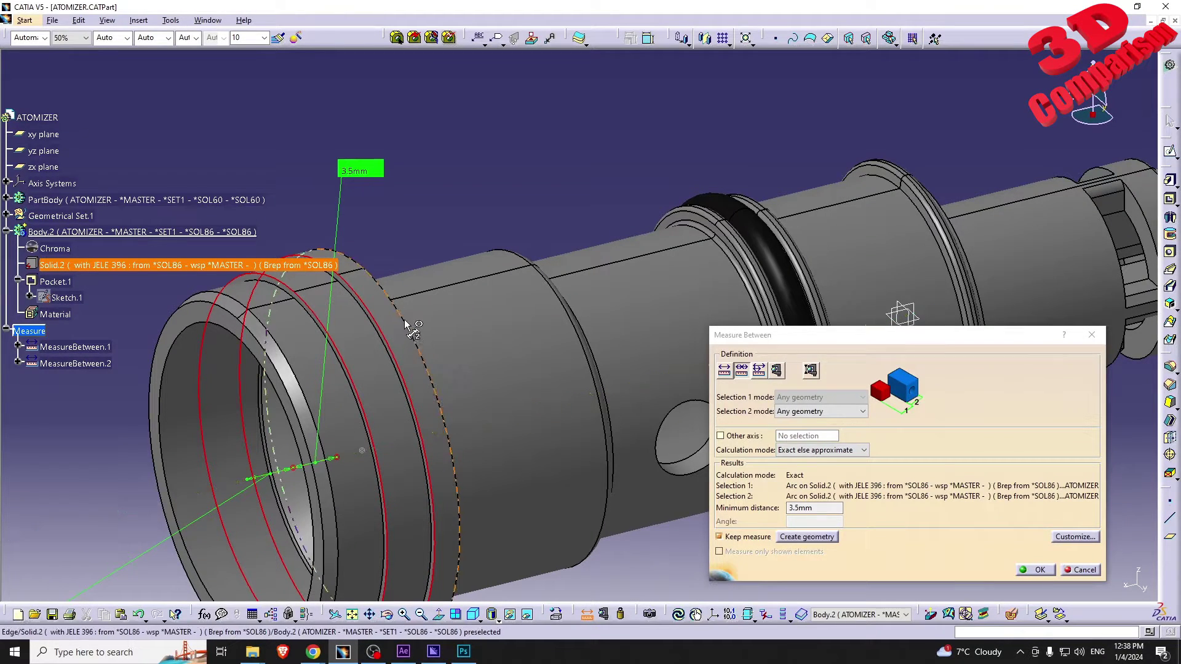
pyautogui.click(408, 328)
pyautogui.moveTo(371, 481); pyautogui.dragTo(395, 195)
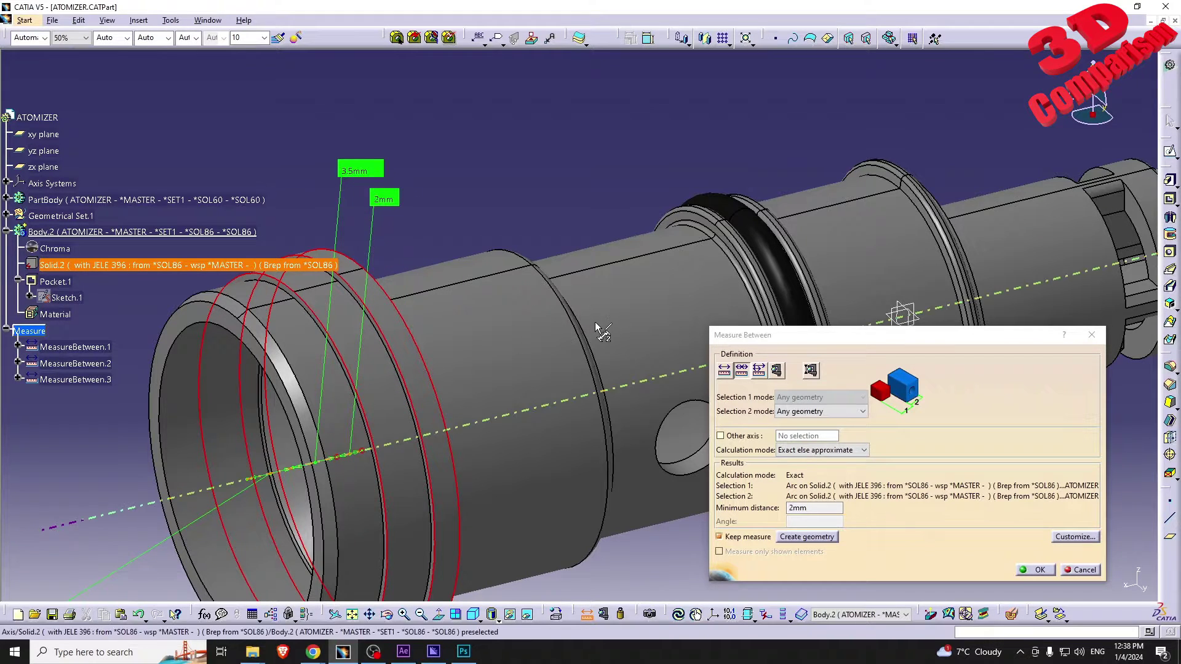
pyautogui.click(471, 372)
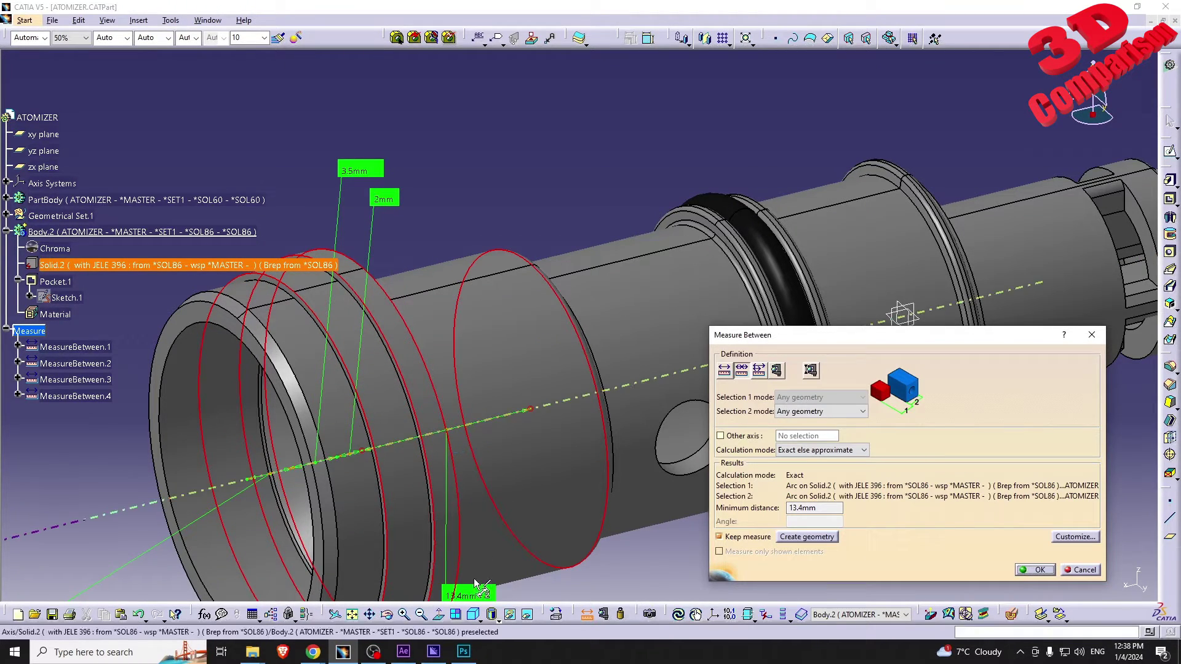
pyautogui.moveTo(468, 449); pyautogui.dragTo(472, 216)
# Add the 29.269 mm chain measure to the far groove and finish the measuring session.
pyautogui.moveTo(621, 298); pyautogui.dragTo(561, 334, button='middle')
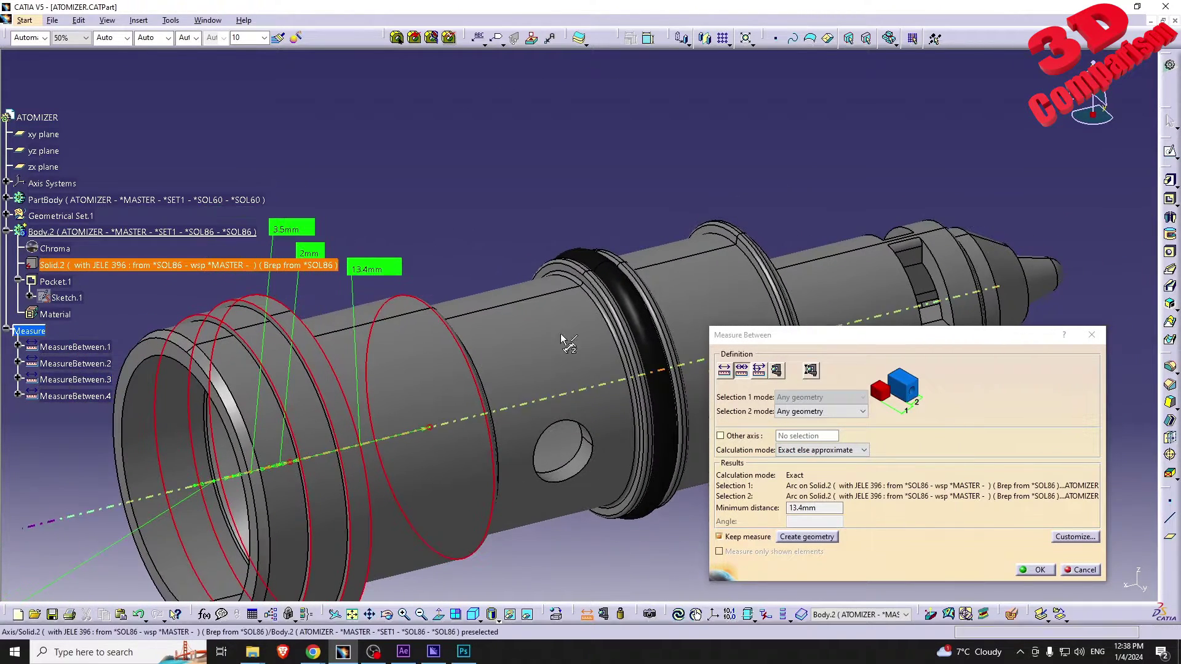
pyautogui.click(737, 244)
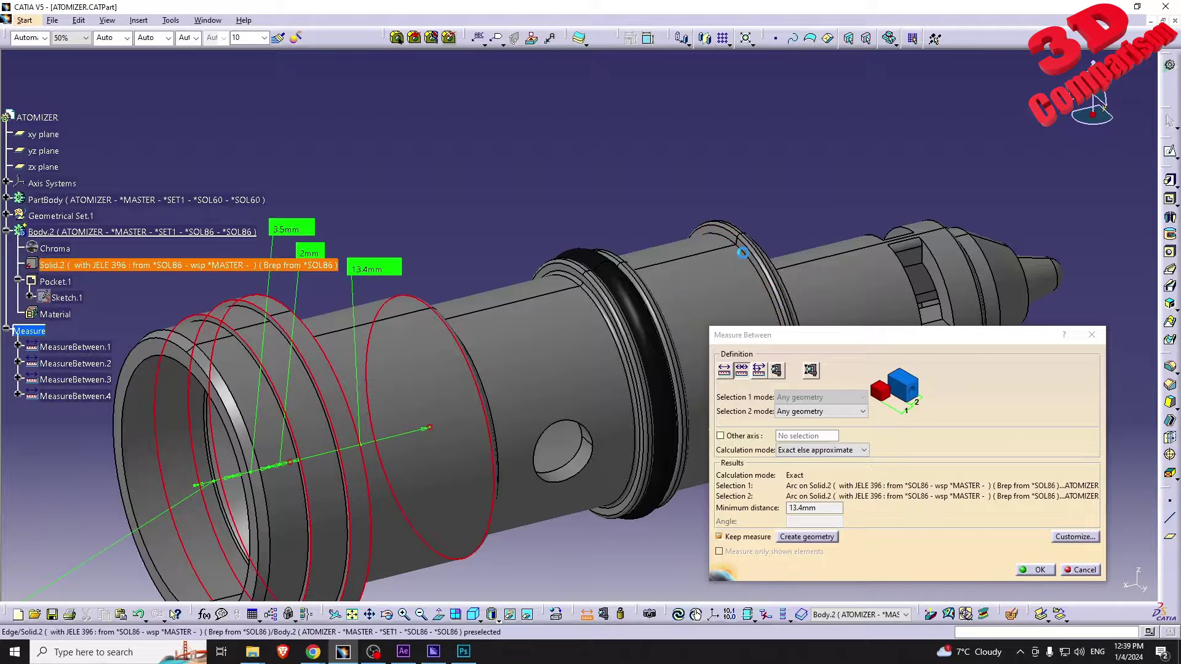
pyautogui.moveTo(618, 319); pyautogui.dragTo(551, 358, button='middle')
pyautogui.moveTo(556, 117); pyautogui.dragTo(558, 220)
pyautogui.moveTo(409, 344); pyautogui.dragTo(487, 381, button='middle')
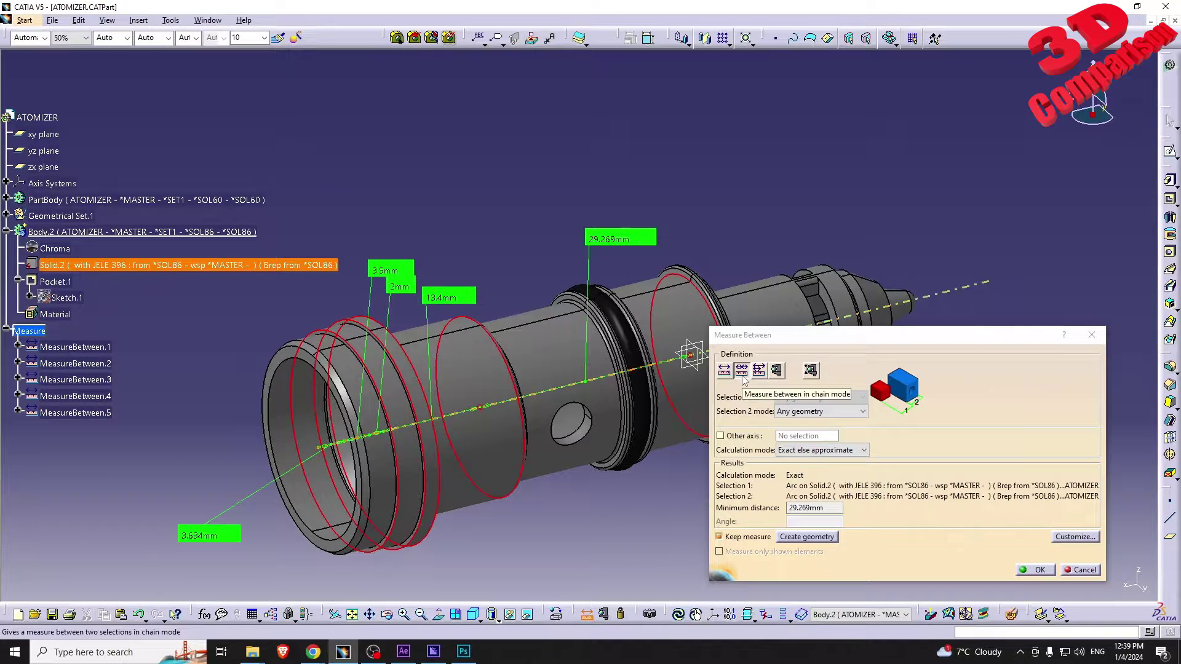
pyautogui.click(743, 377)
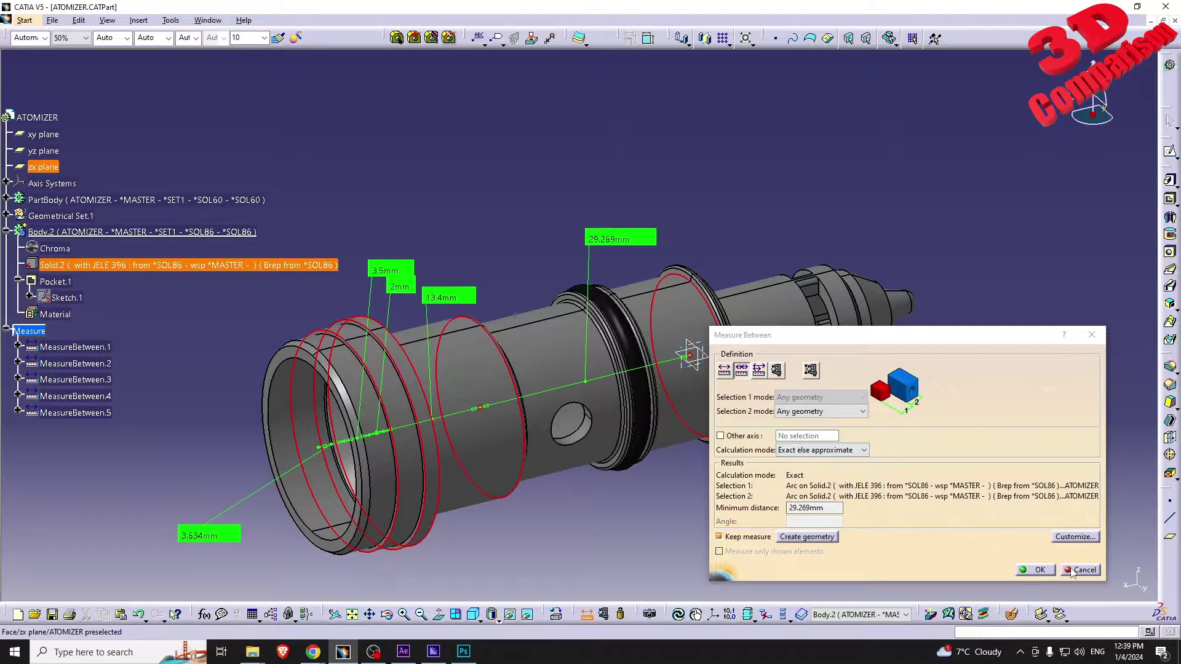
pyautogui.click(1039, 570)
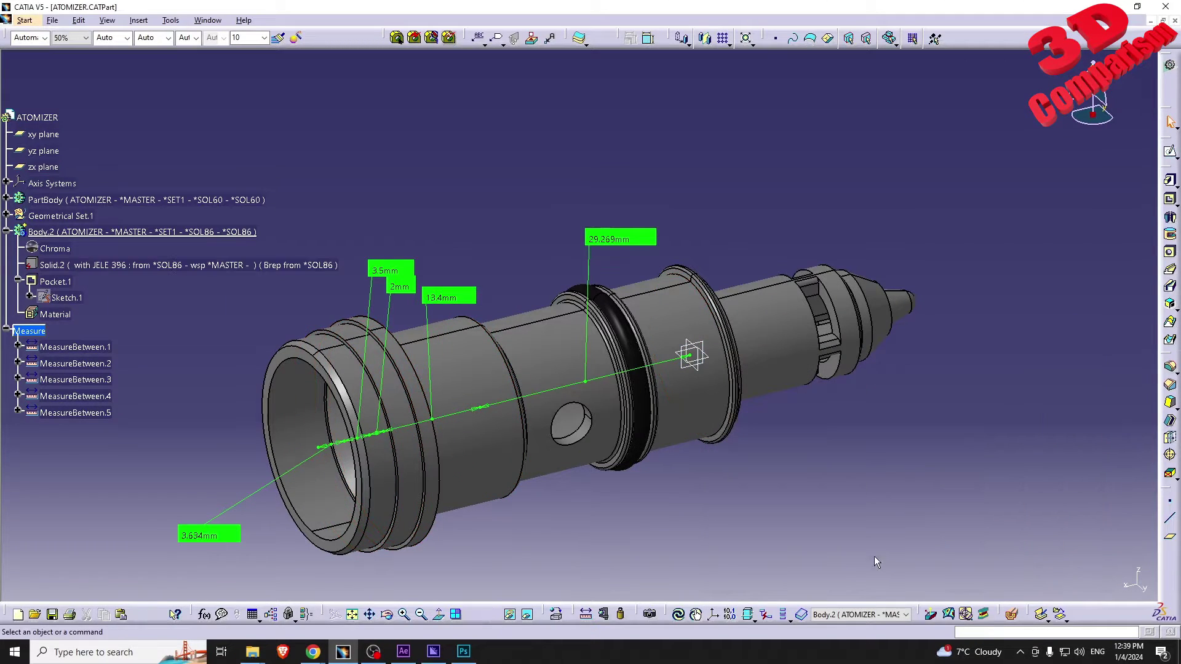
# Hide all five measurements, MeasureBetween.1 to .5.
pyautogui.keyDown('shift'); pyautogui.click(77, 415); pyautogui.keyUp('shift')
pyautogui.rightClick(80, 346)
pyautogui.click(107, 382)
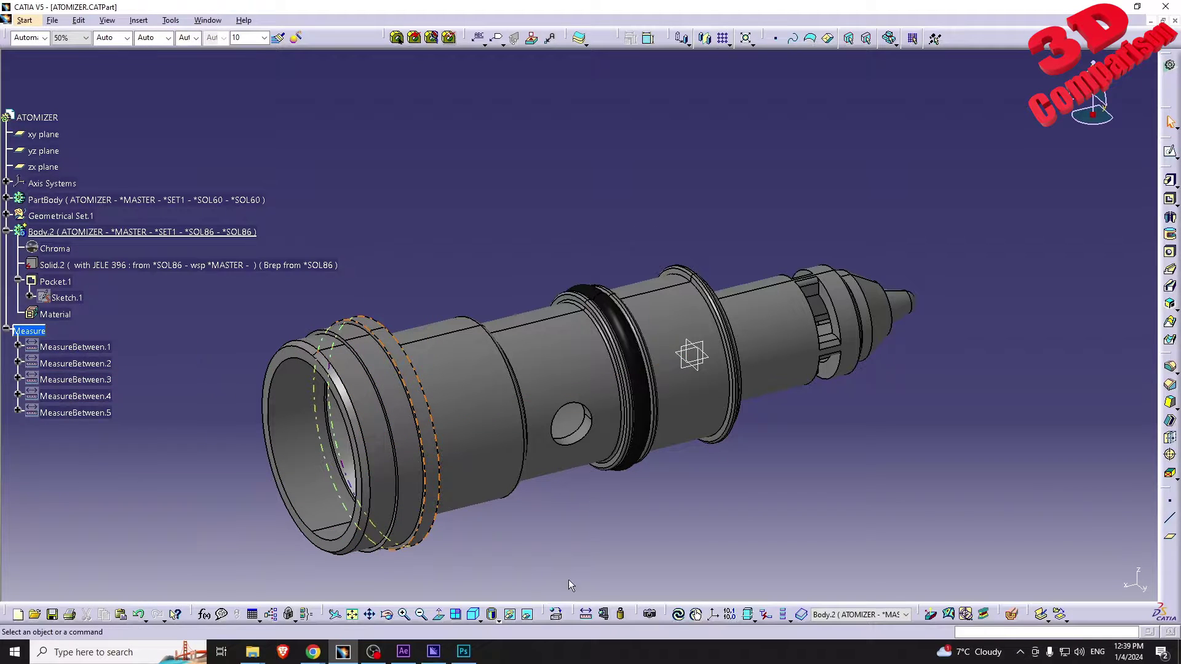
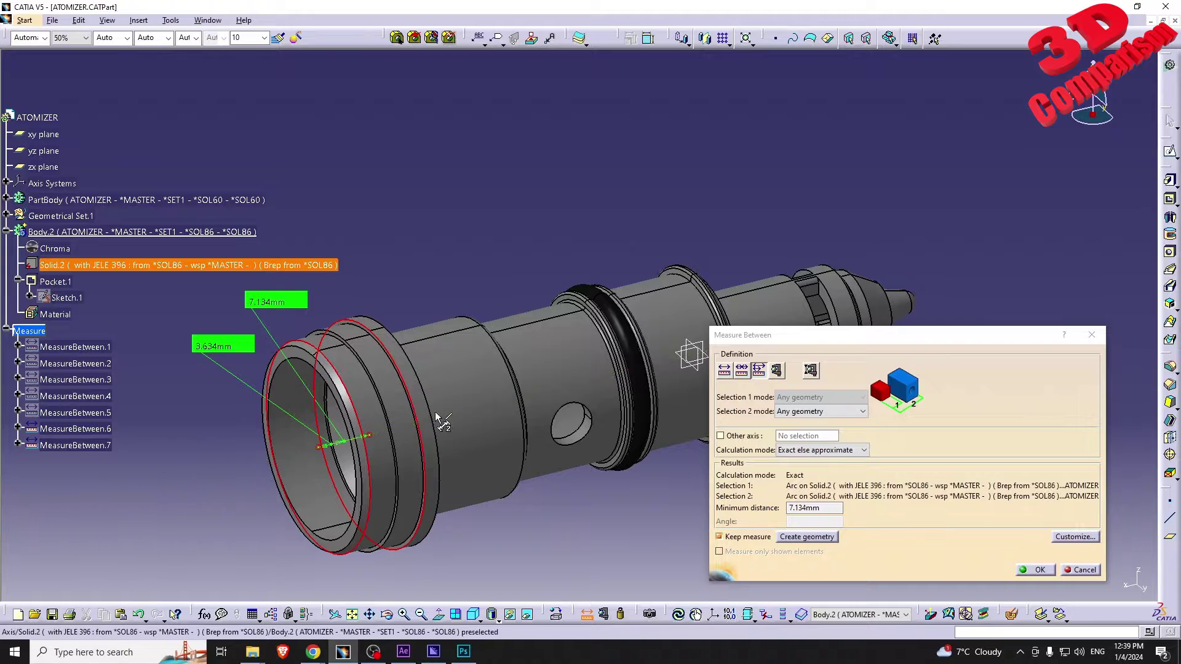
# Add trial ring measures of 9.134, 7.134 and 9.134 mm, moving their labels aside.
pyautogui.click(424, 393)
pyautogui.moveTo(380, 504); pyautogui.dragTo(382, 294)
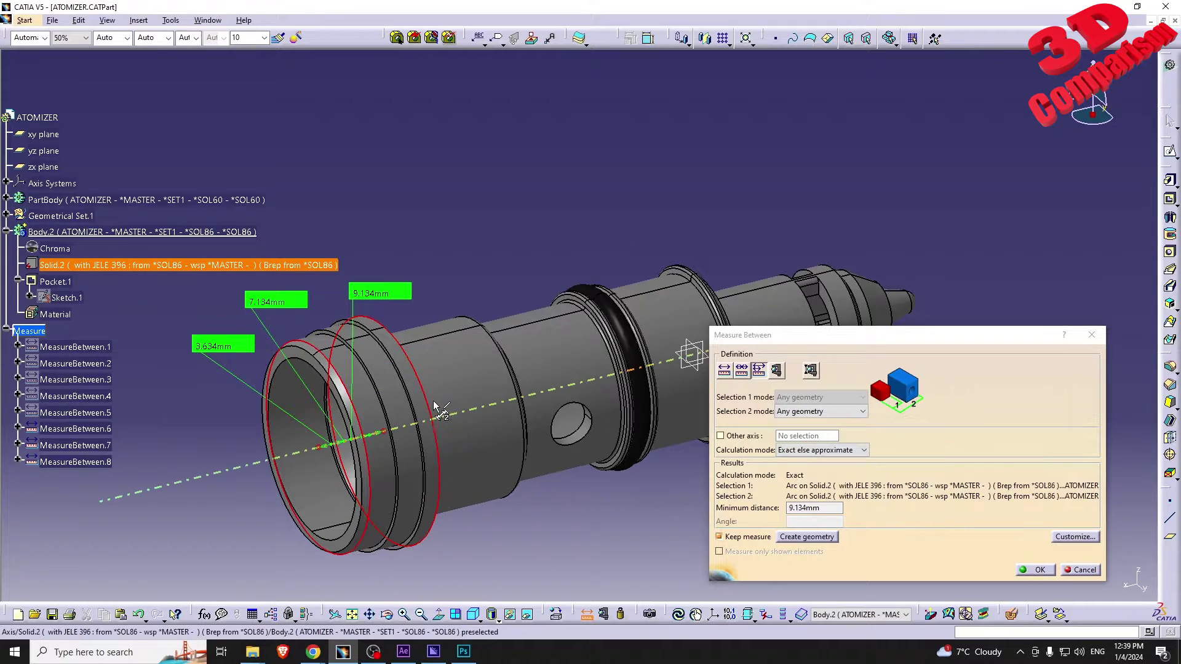
pyautogui.click(414, 369)
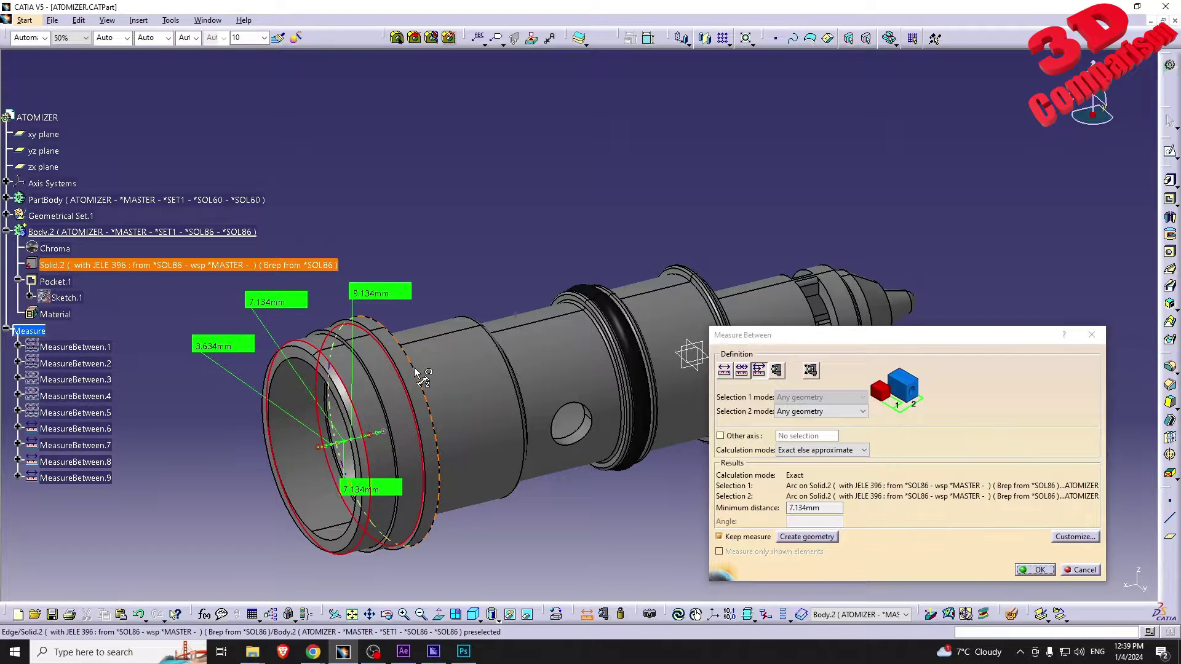
pyautogui.click(414, 368)
pyautogui.moveTo(365, 499); pyautogui.dragTo(471, 485)
pyautogui.moveTo(491, 491); pyautogui.dragTo(448, 357, button='middle')
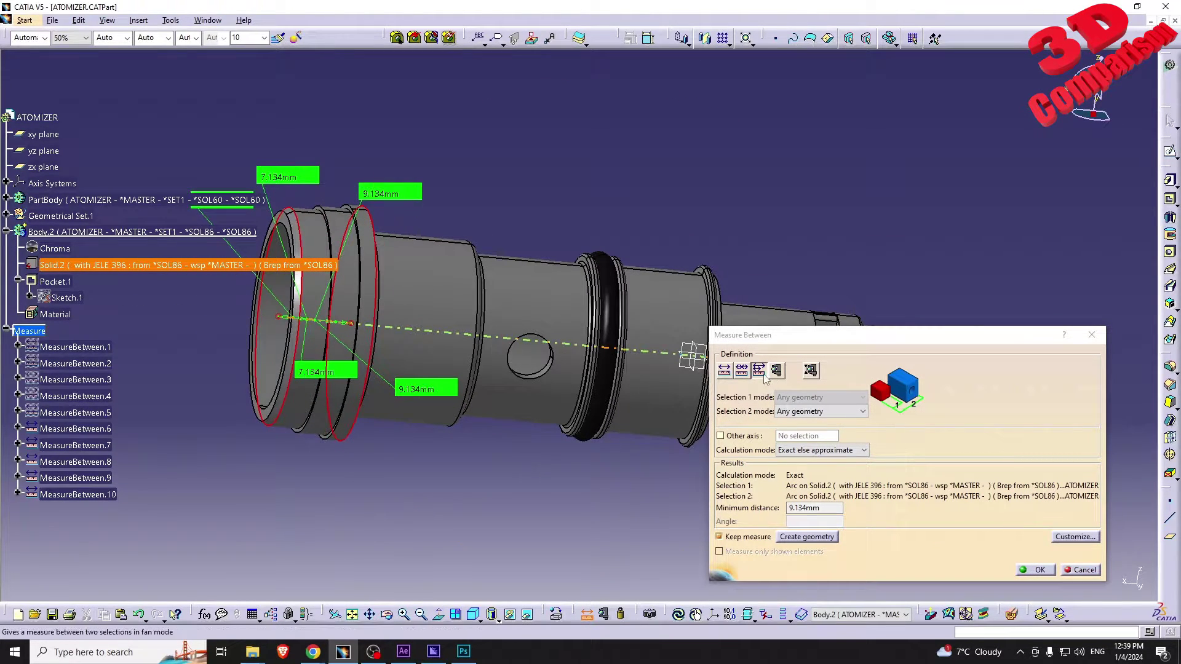
pyautogui.moveTo(615, 400); pyautogui.dragTo(317, 344, button='middle')
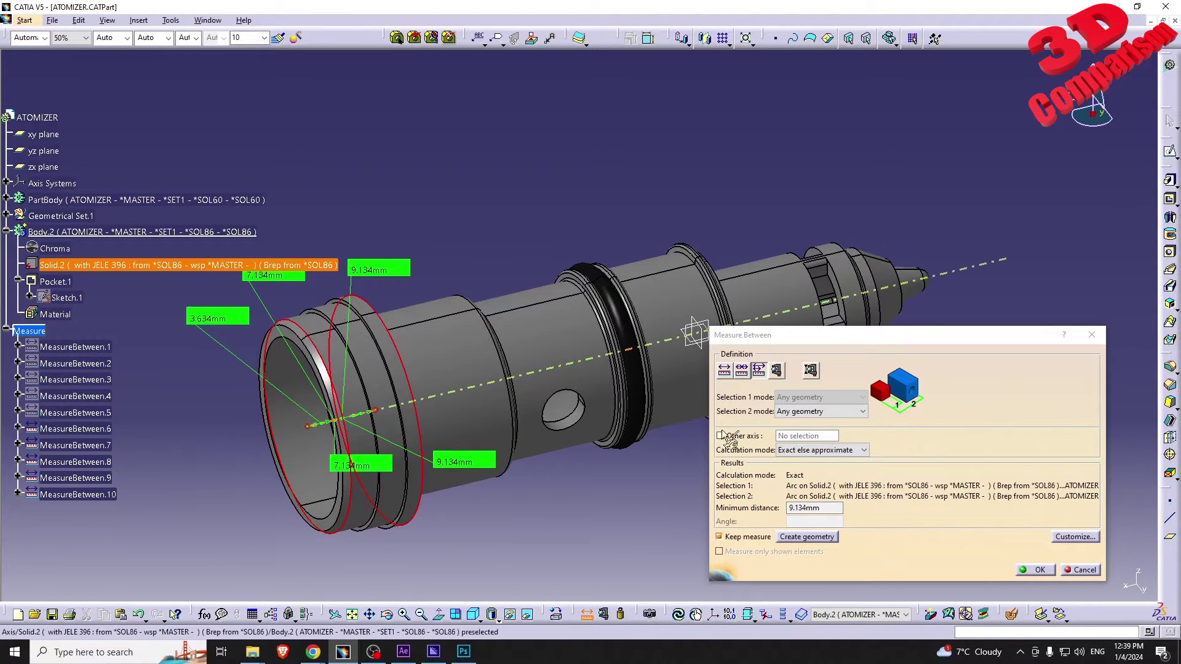
# Turn off Keep measure, cancel to discard the extra ring measures, and relaunch Measure Between.
pyautogui.click(755, 537)
pyautogui.click(1067, 570)
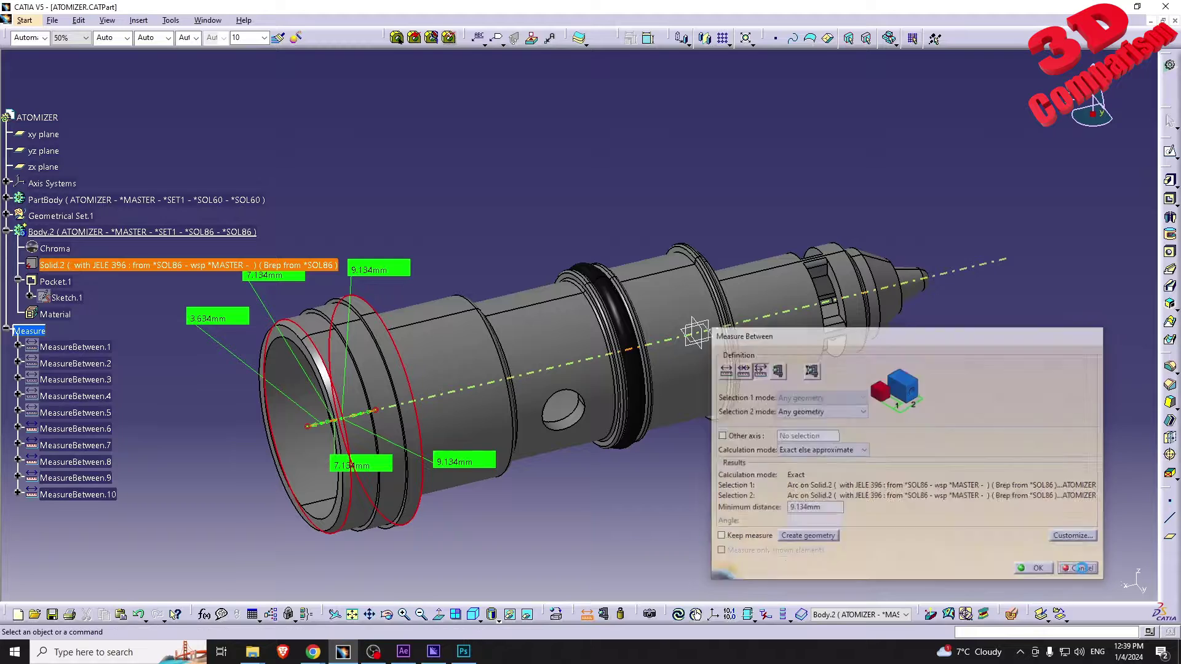
pyautogui.click(587, 614)
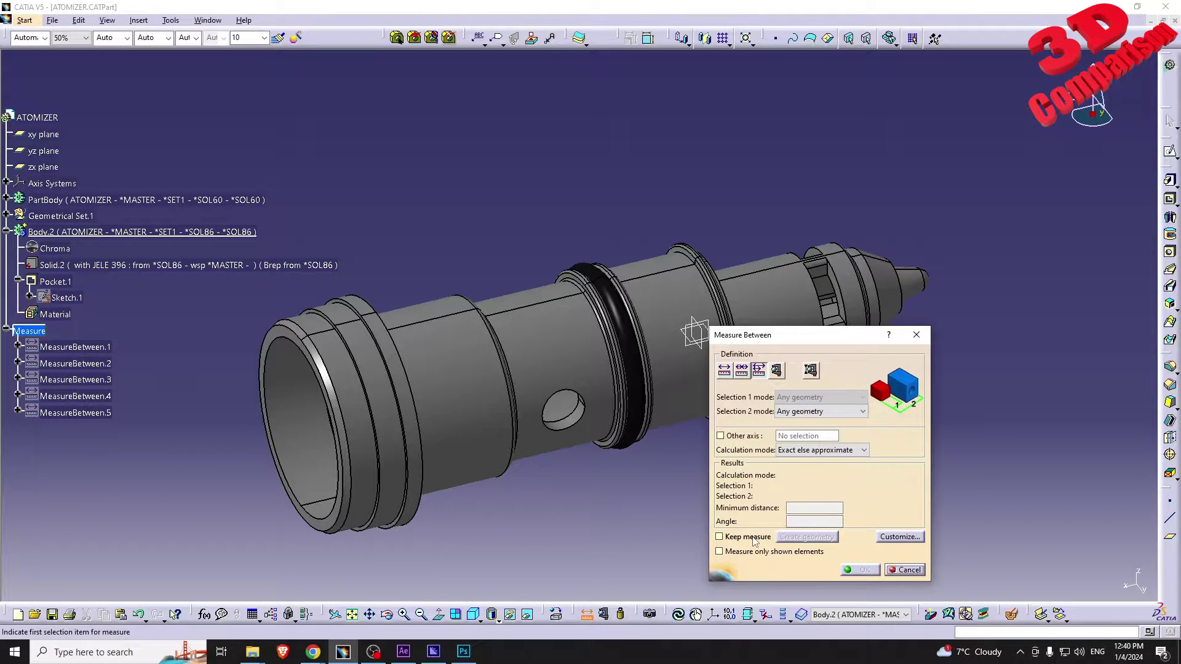
# Measure from the front ring to rings at 15.4 and 30.3 mm, with Keep measure checked.
pyautogui.click(386, 368)
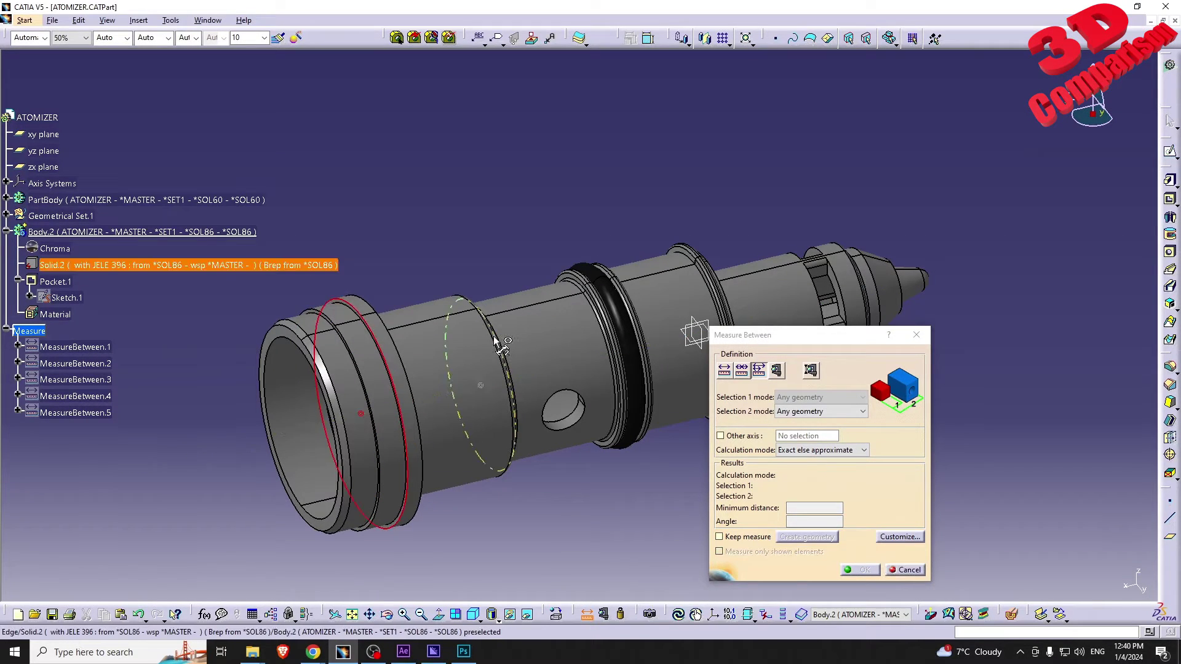
pyautogui.click(492, 340)
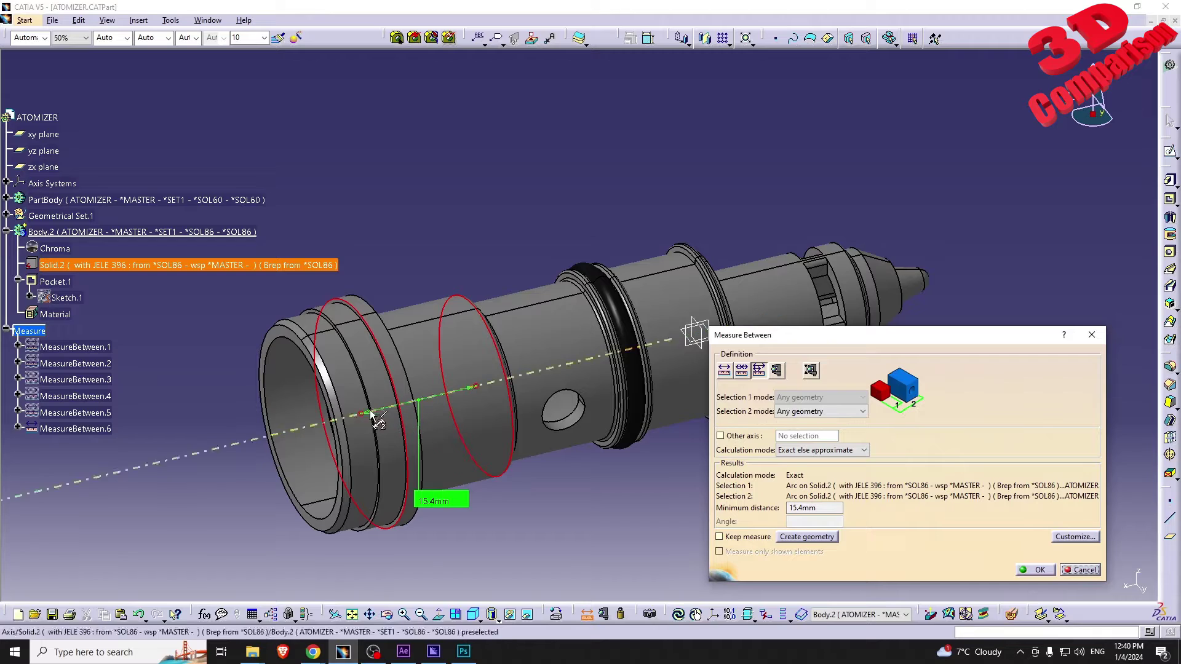
pyautogui.click(501, 365)
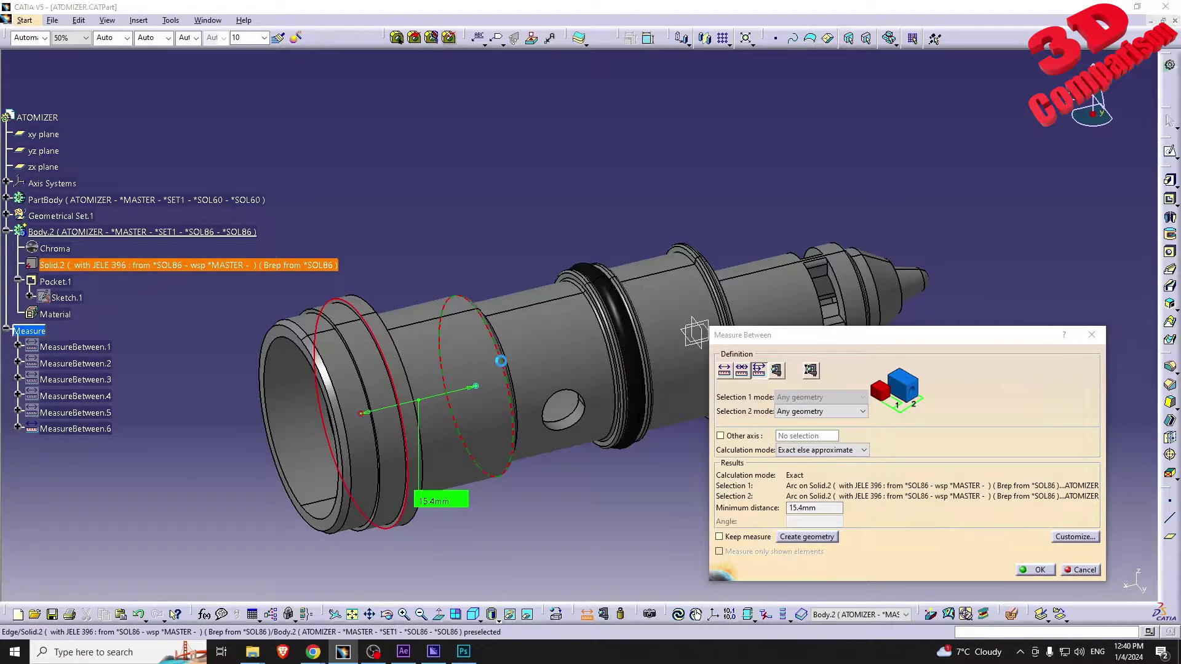
pyautogui.click(610, 326)
pyautogui.moveTo(581, 483); pyautogui.dragTo(524, 467, button='middle')
pyautogui.moveTo(531, 404)
pyautogui.mouseDown()
pyautogui.moveTo(544, 391)
pyautogui.moveTo(538, 407)
pyautogui.mouseUp()
pyautogui.click(753, 538)
# Add fan measures to further rings at 45.067 and 59 mm, repositioning their labels.
pyautogui.moveTo(643, 433); pyautogui.dragTo(446, 530, button='middle')
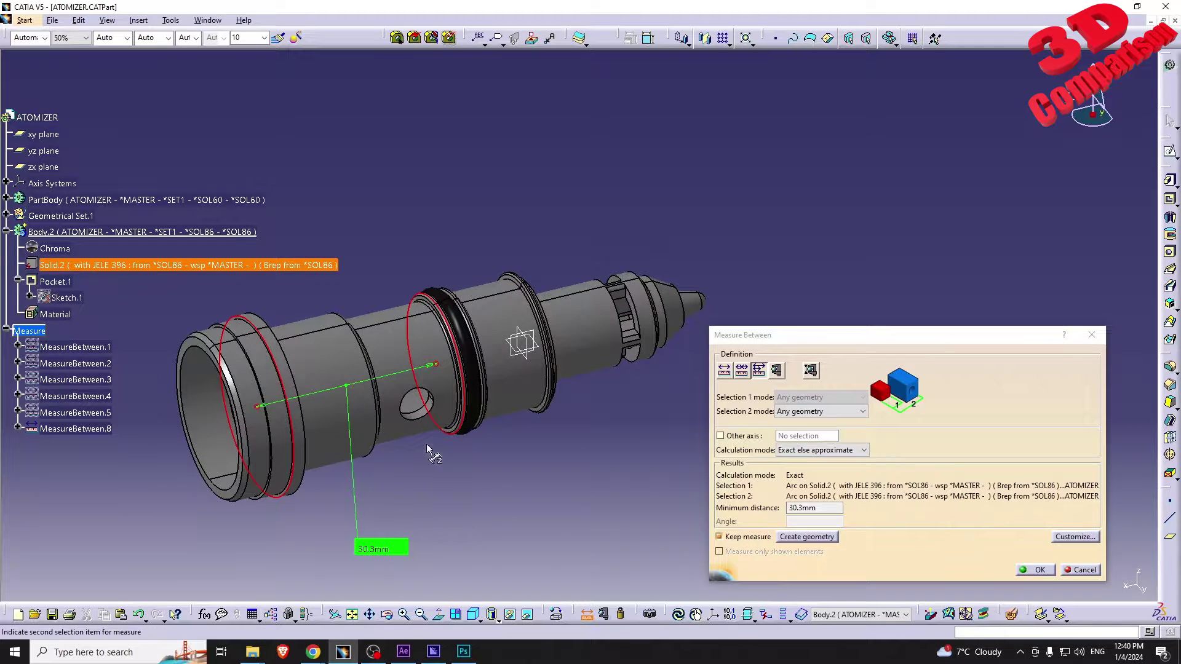
pyautogui.click(459, 355)
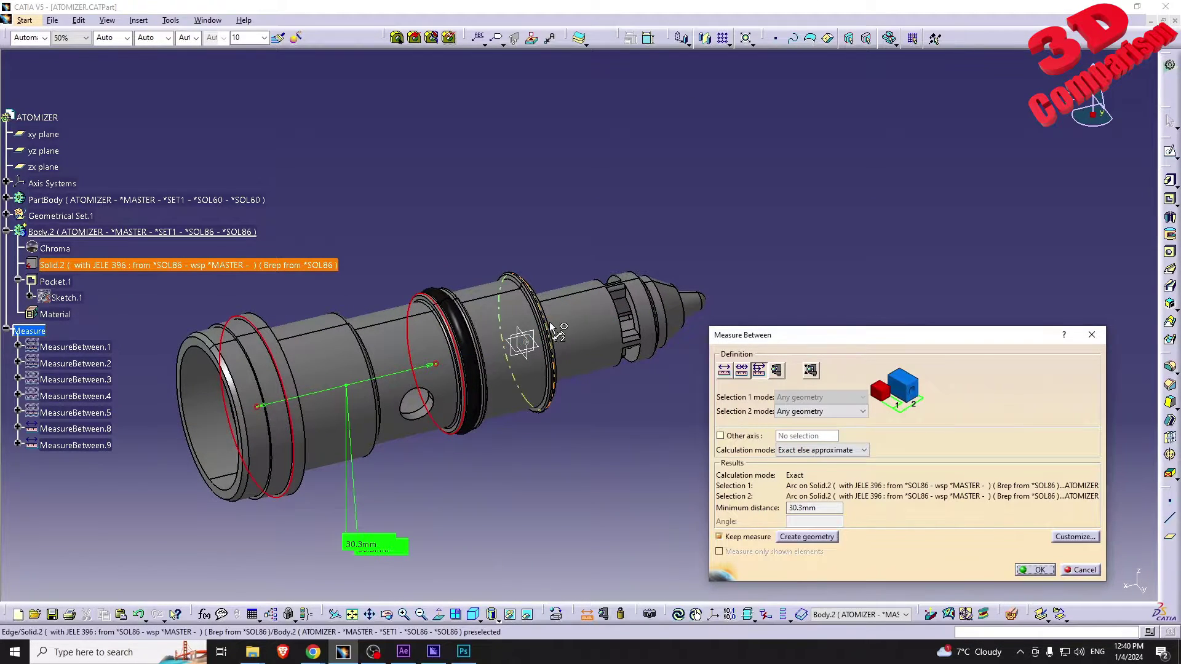
pyautogui.click(548, 369)
pyautogui.moveTo(506, 449); pyautogui.dragTo(475, 407, button='middle')
pyautogui.moveTo(457, 478); pyautogui.dragTo(521, 487)
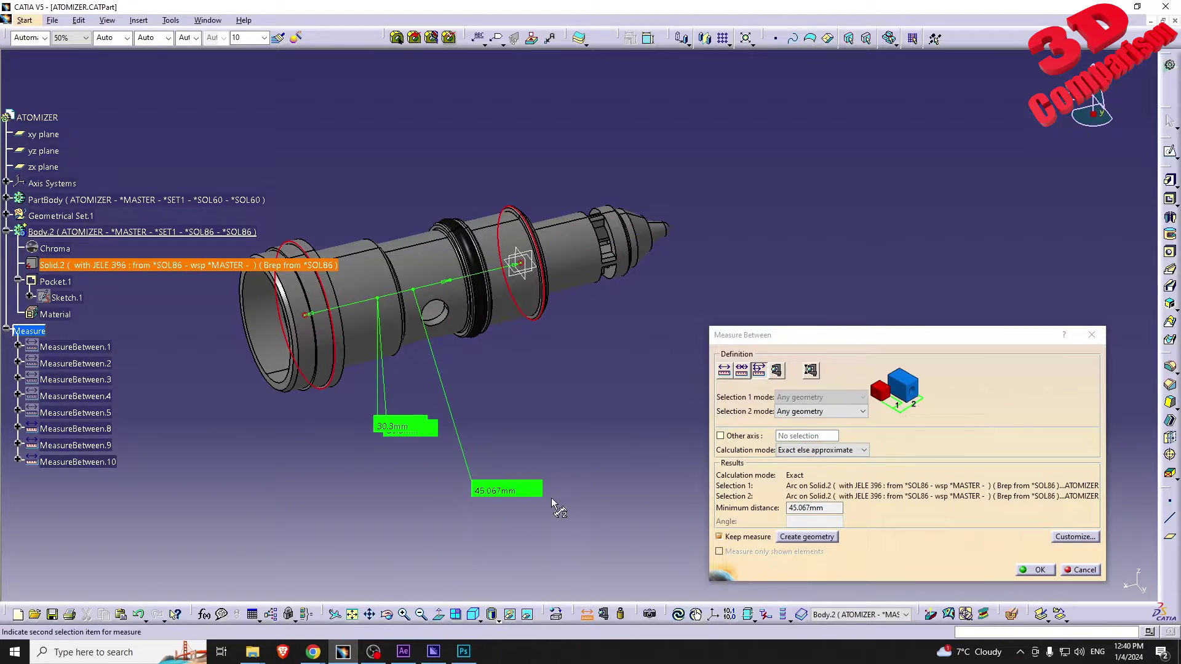
pyautogui.click(540, 264)
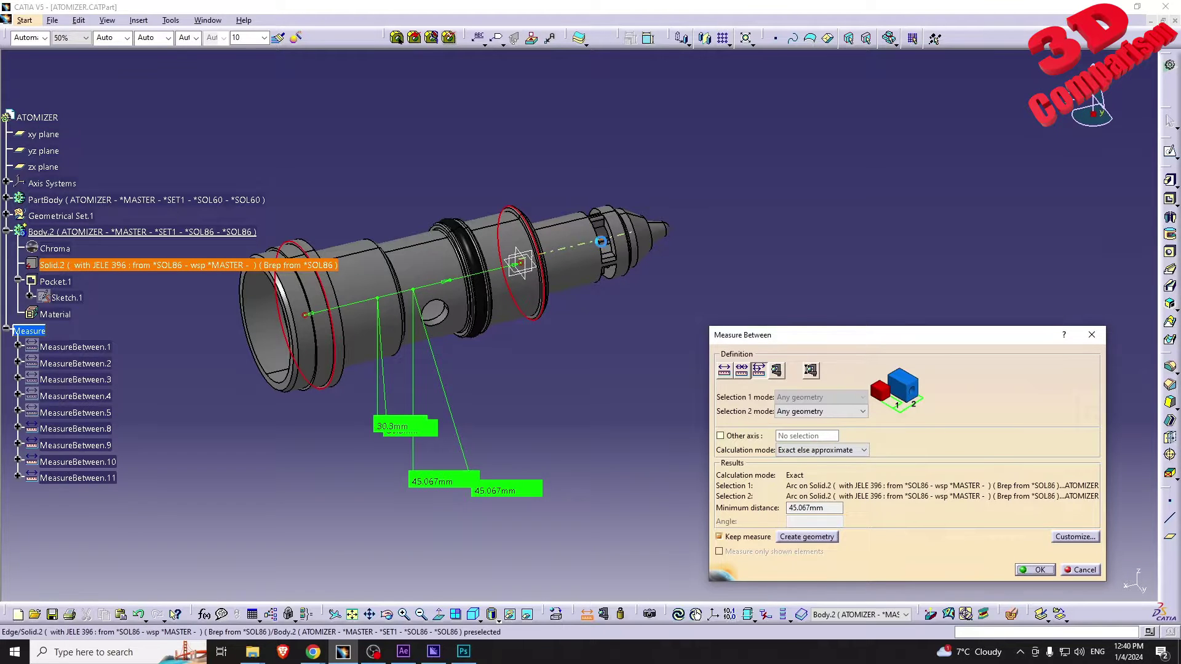
pyautogui.click(601, 246)
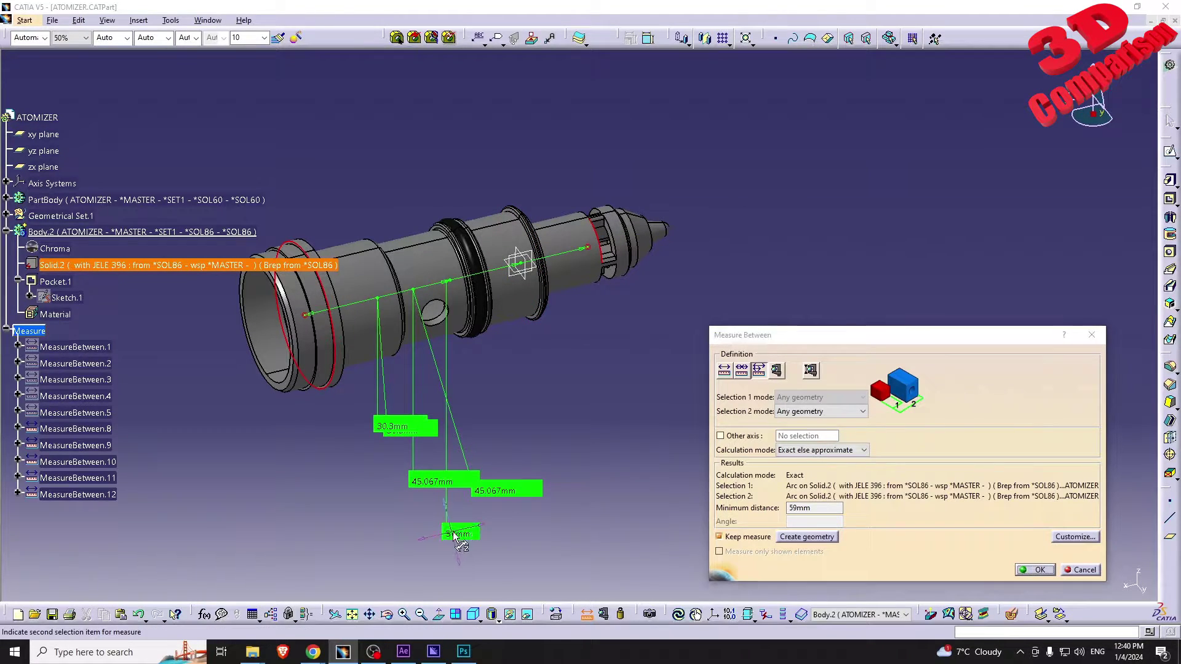
pyautogui.moveTo(557, 529); pyautogui.dragTo(560, 530)
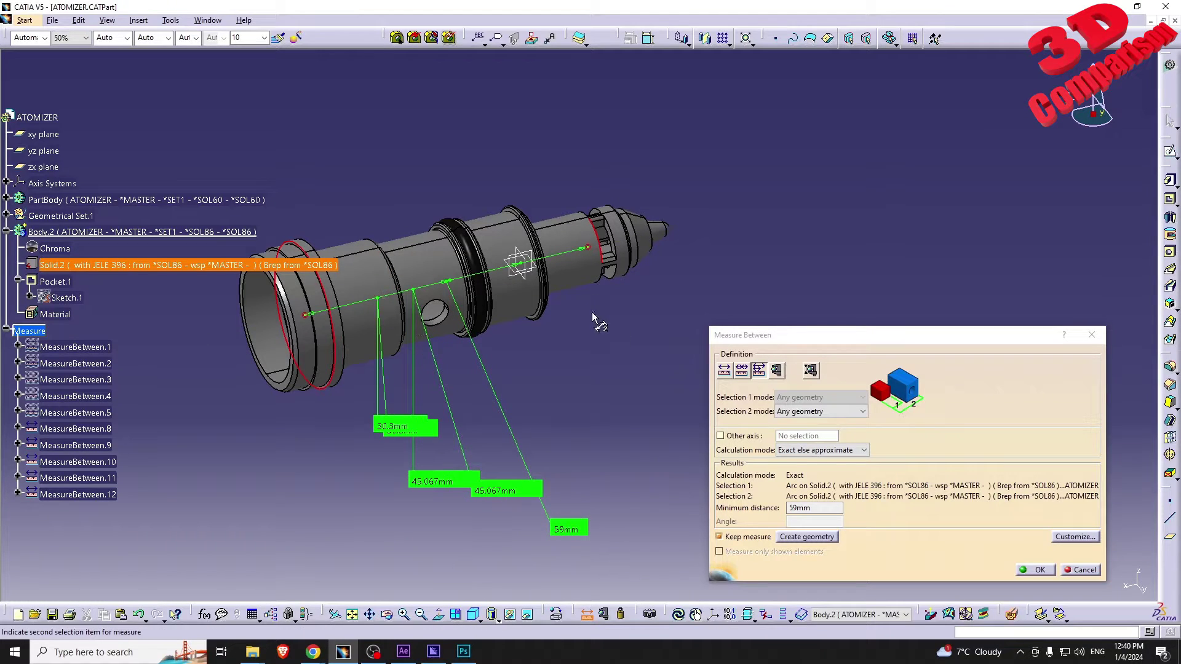
# Measure 62 mm to a nozzle-end edge, then cancel to discard all fan measures.
pyautogui.click(600, 238)
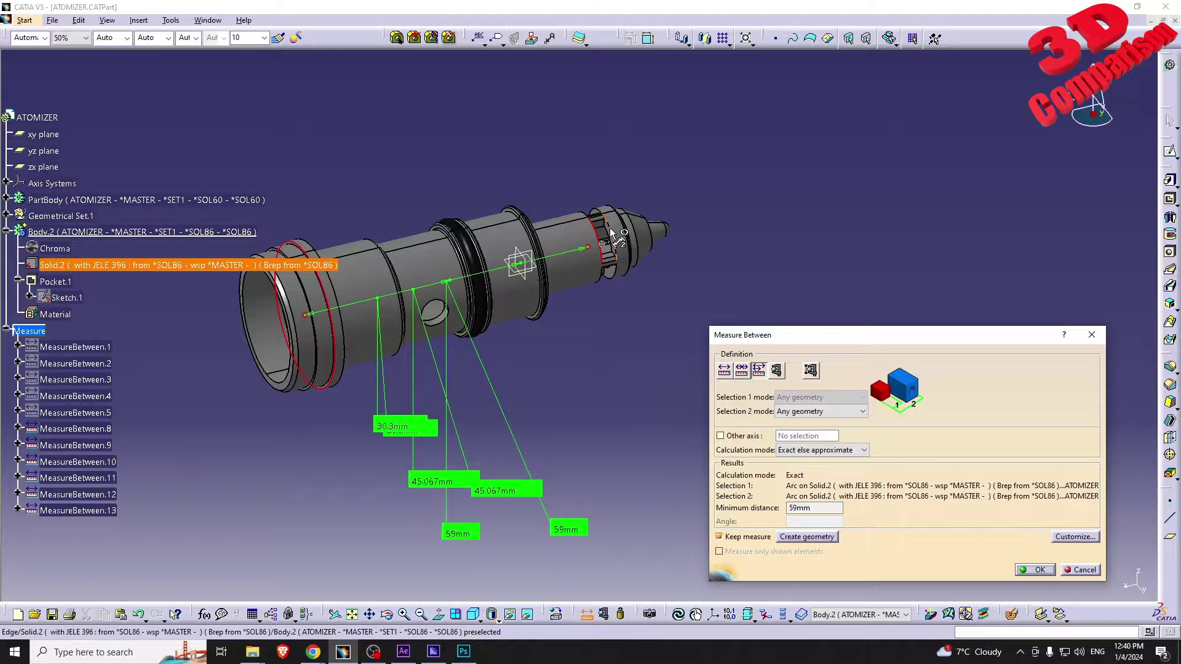
pyautogui.click(611, 234)
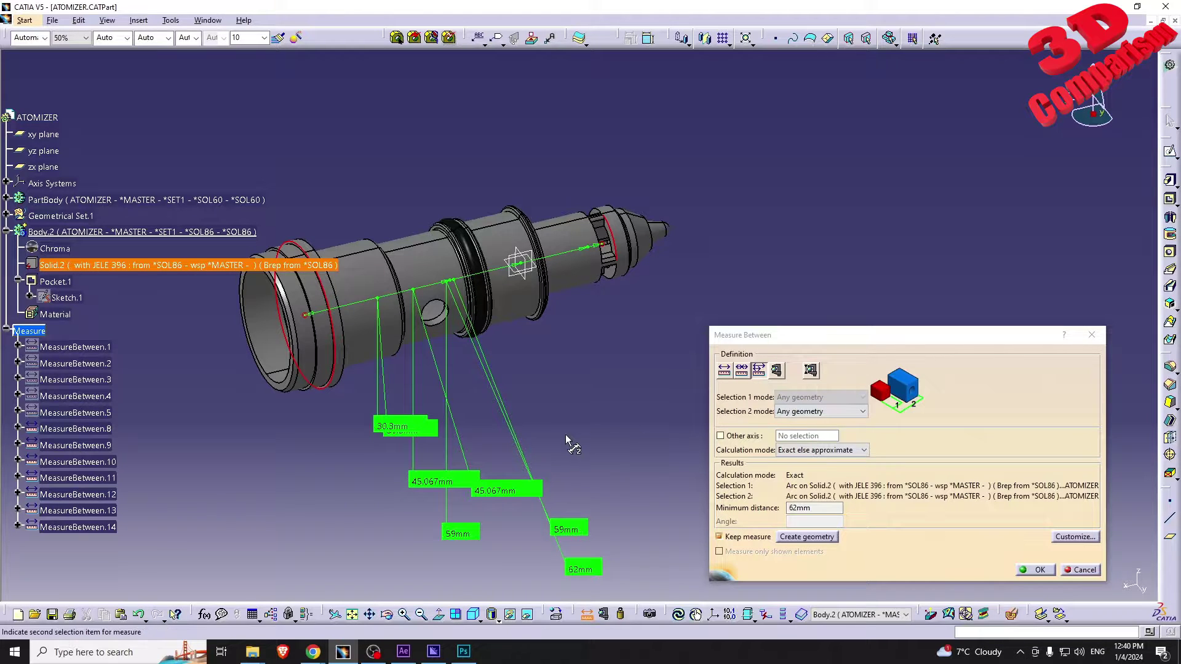
pyautogui.click(1083, 571)
pyautogui.moveTo(682, 395); pyautogui.dragTo(748, 406, button='middle')
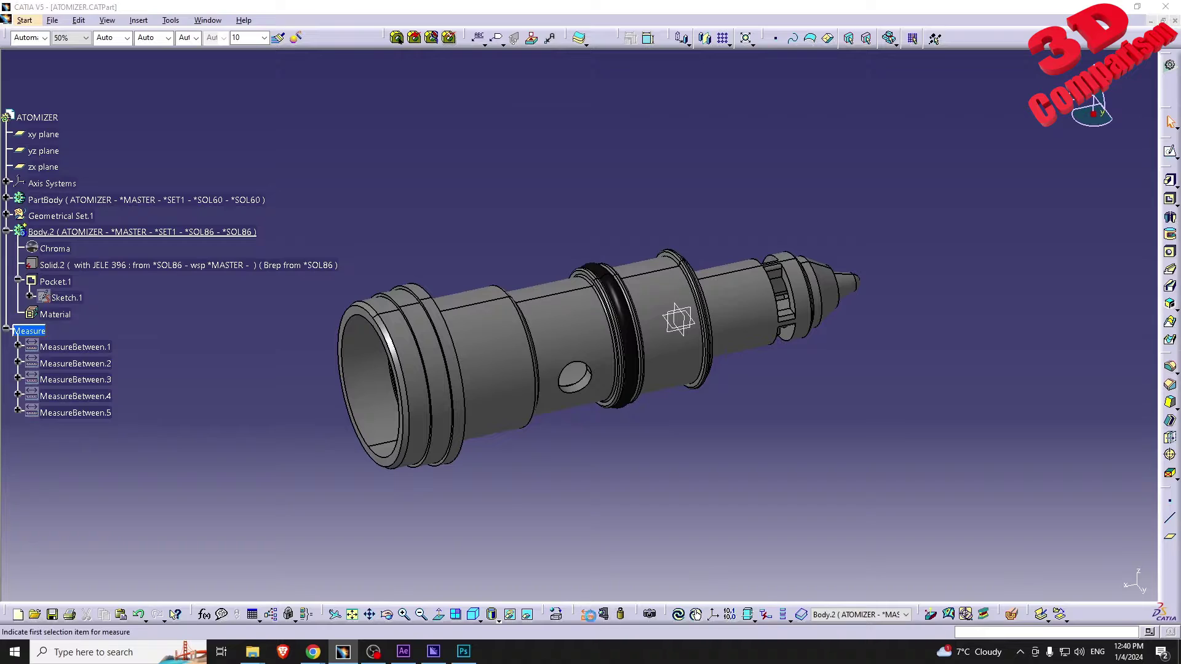
# Measure 13.4 mm from the front ring to the next ring, keeping Exact else approximate calculation.
pyautogui.click(585, 614)
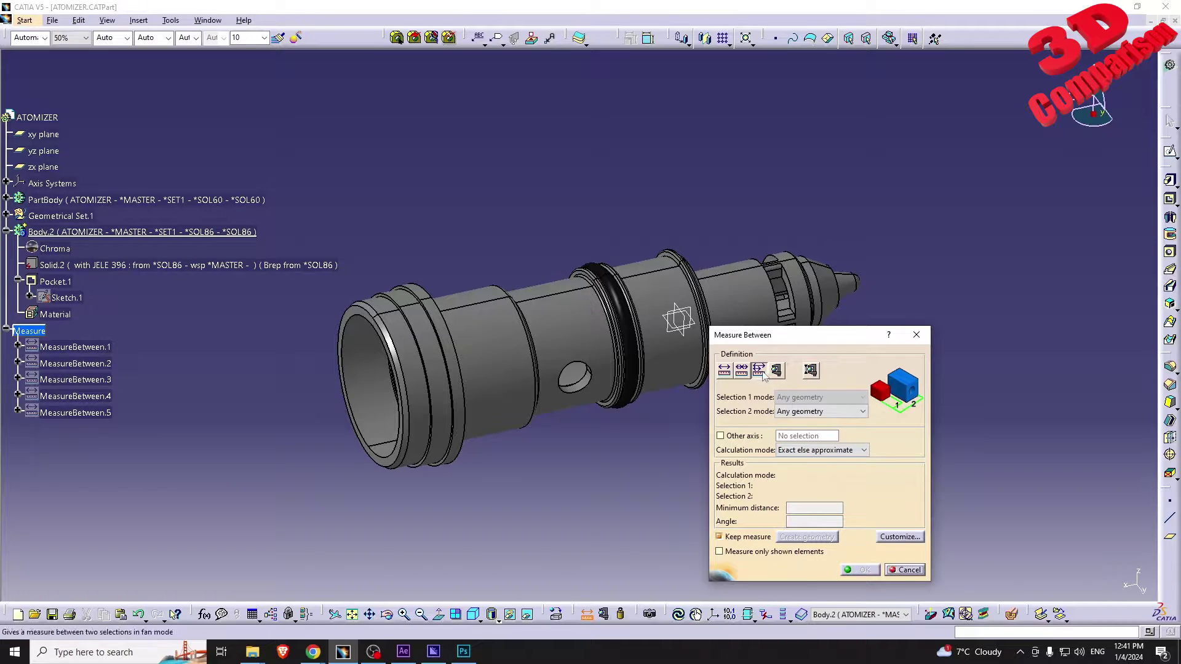
pyautogui.click(583, 370)
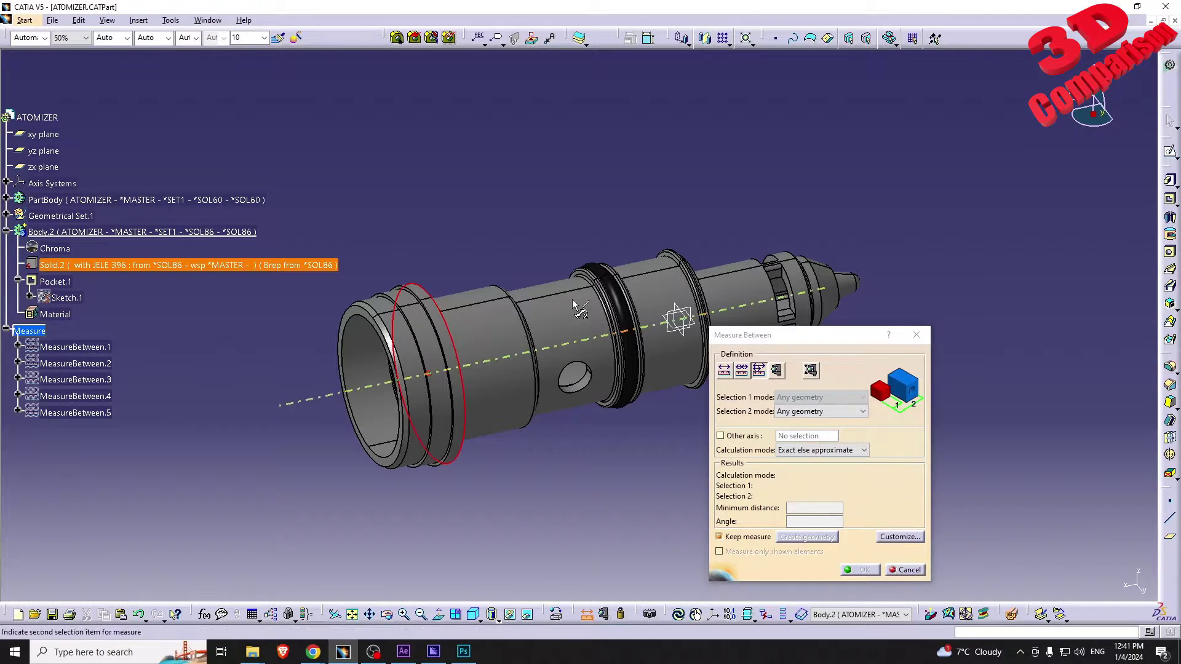
pyautogui.click(515, 321)
pyautogui.moveTo(575, 369); pyautogui.dragTo(465, 387, button='middle')
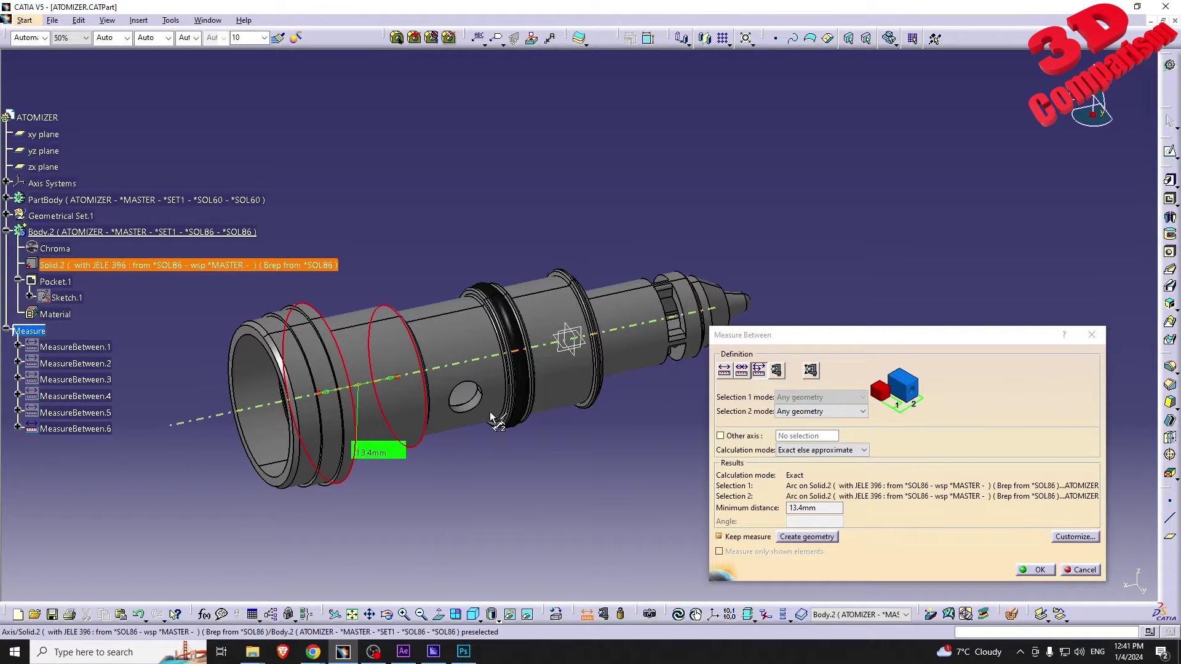
pyautogui.click(809, 452)
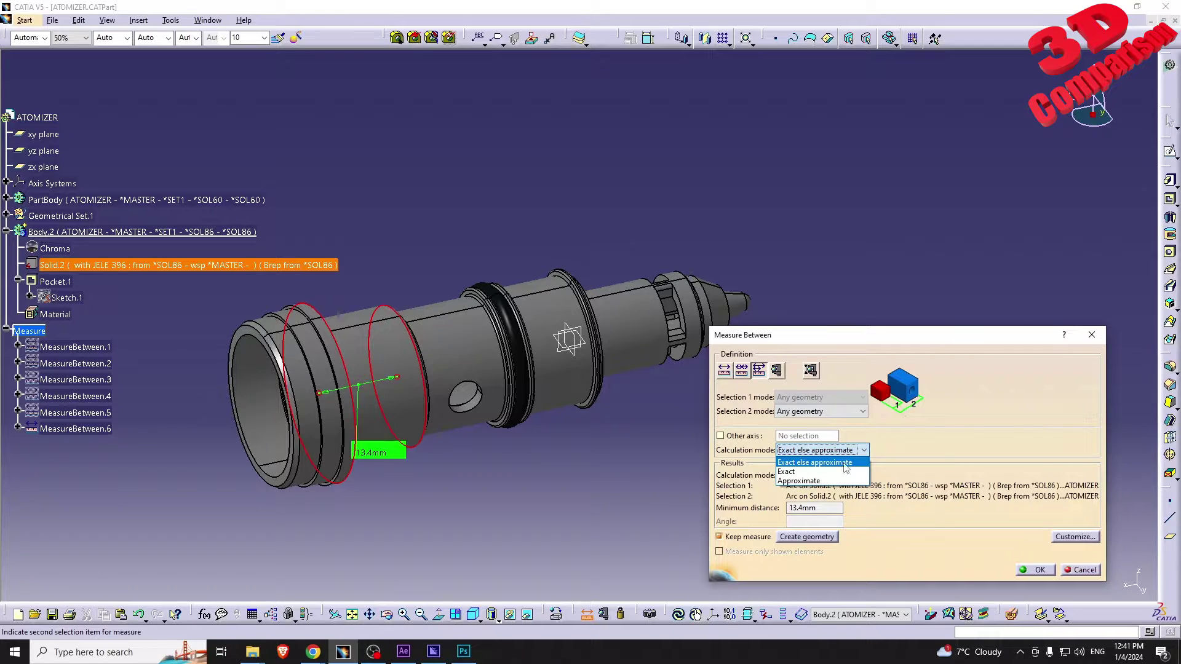
pyautogui.click(838, 468)
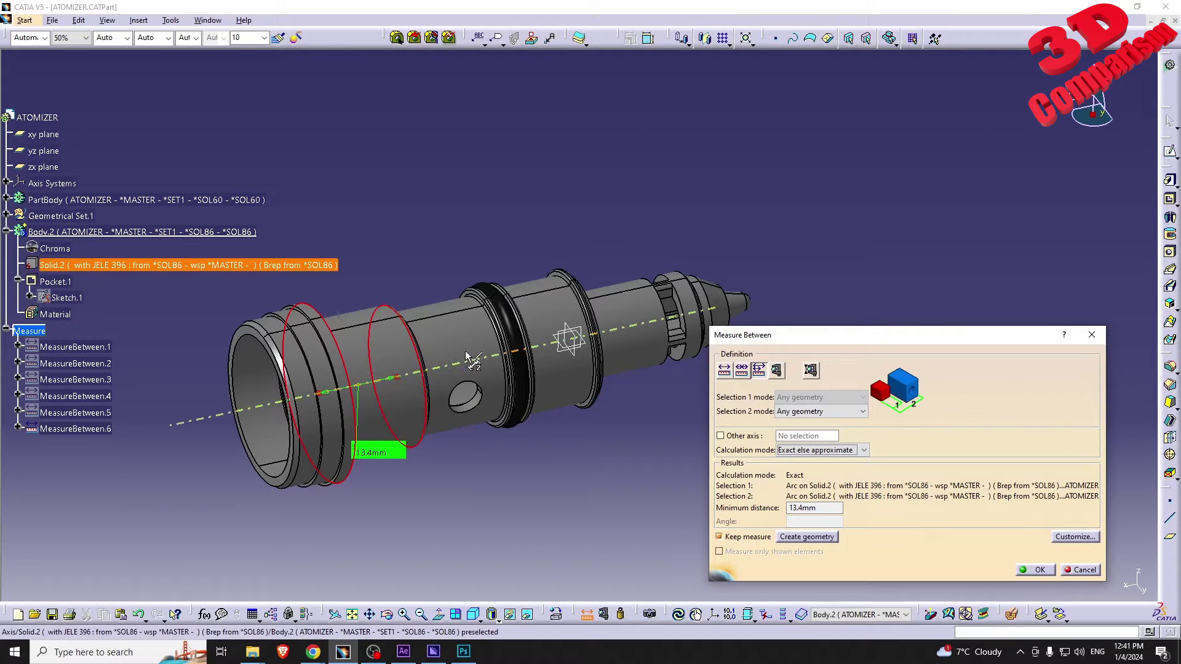
# Measure 28 mm to the far ring, then in fan mode measure 32 mm to an intermediate ring.
pyautogui.click(499, 338)
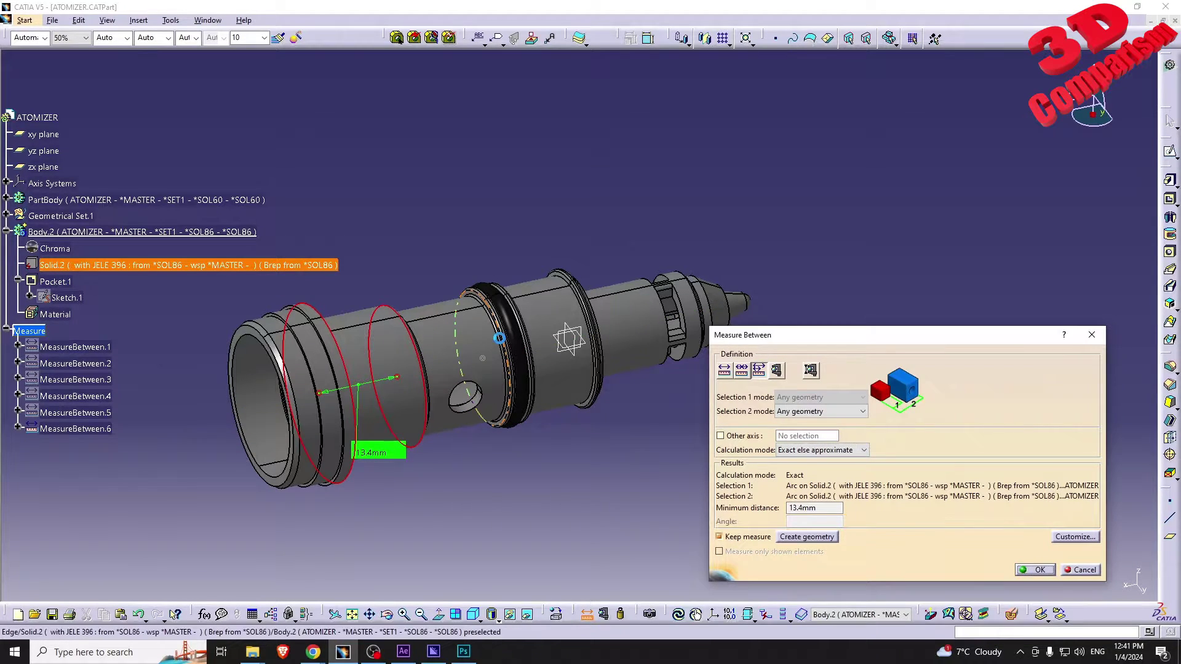
pyautogui.click(758, 372)
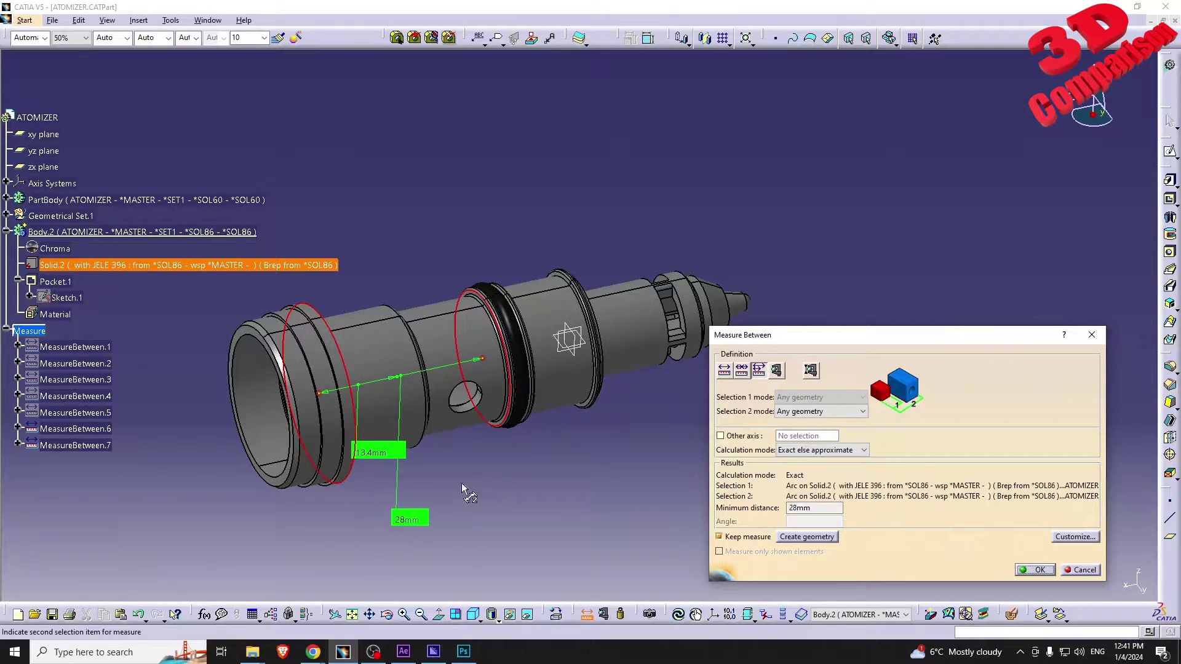
pyautogui.click(505, 352)
pyautogui.click(506, 356)
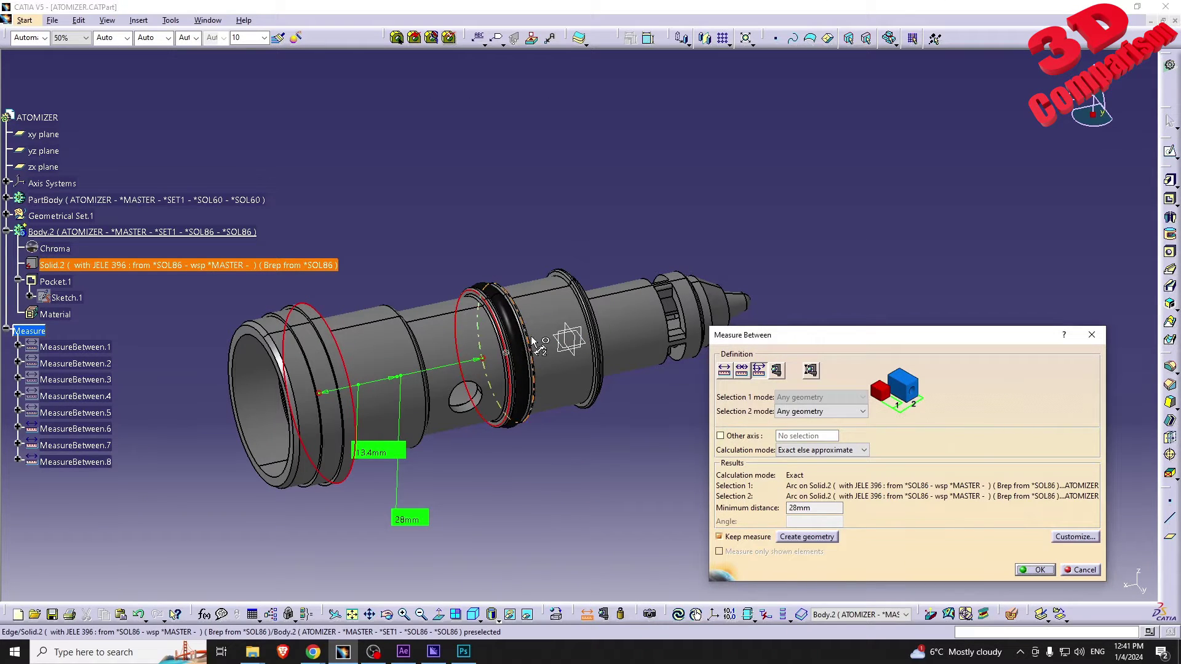
pyautogui.click(533, 342)
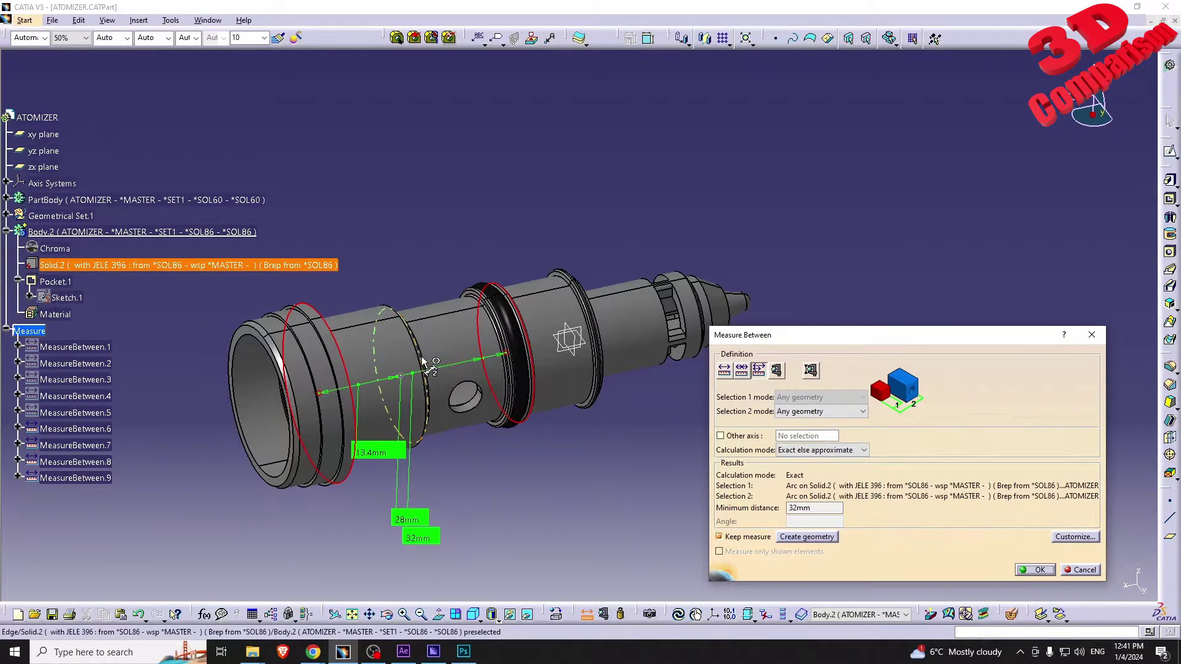
# Move the 32 mm label to the right and cancel to discard the trial measures.
pyautogui.moveTo(453, 559); pyautogui.dragTo(372, 492, button='middle')
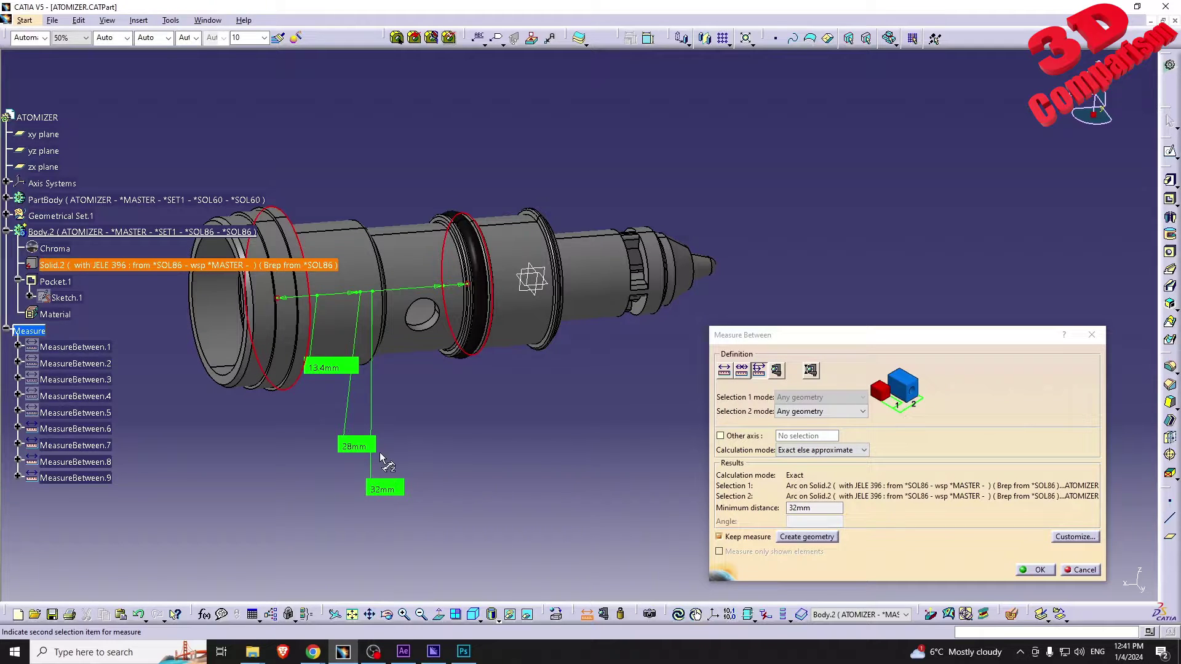
pyautogui.moveTo(394, 494)
pyautogui.mouseDown()
pyautogui.moveTo(424, 480)
pyautogui.moveTo(477, 485)
pyautogui.moveTo(474, 475)
pyautogui.moveTo(443, 500)
pyautogui.moveTo(413, 482)
pyautogui.mouseUp()
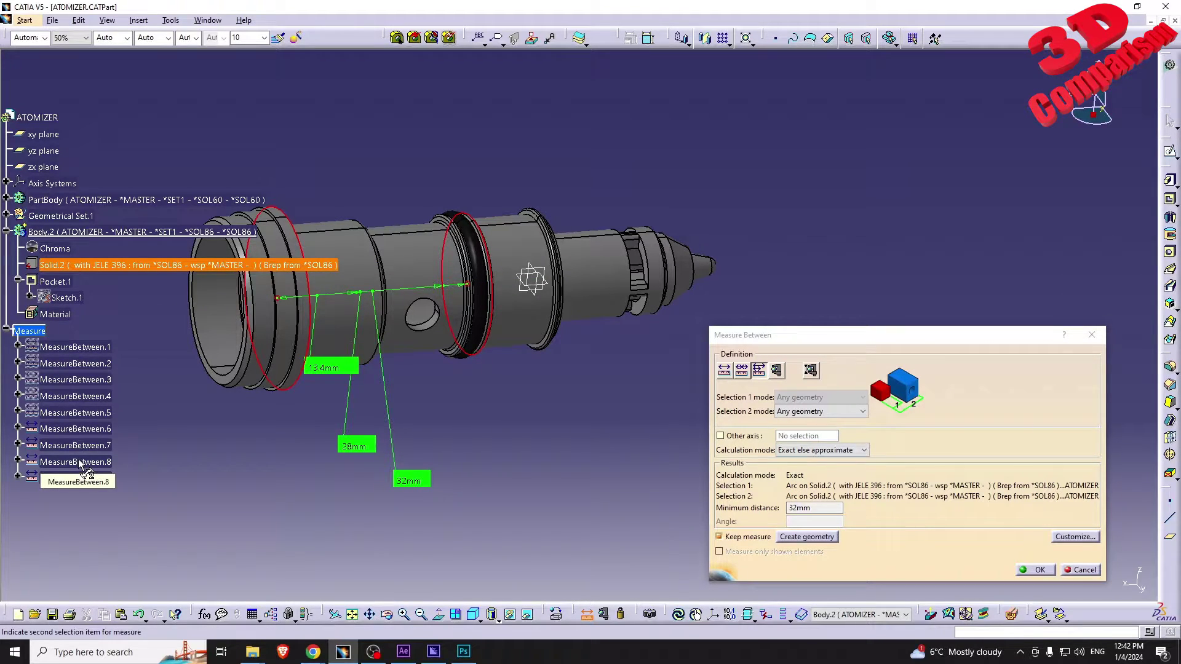
pyautogui.click(1081, 570)
pyautogui.moveTo(522, 400); pyautogui.dragTo(581, 492, button='middle')
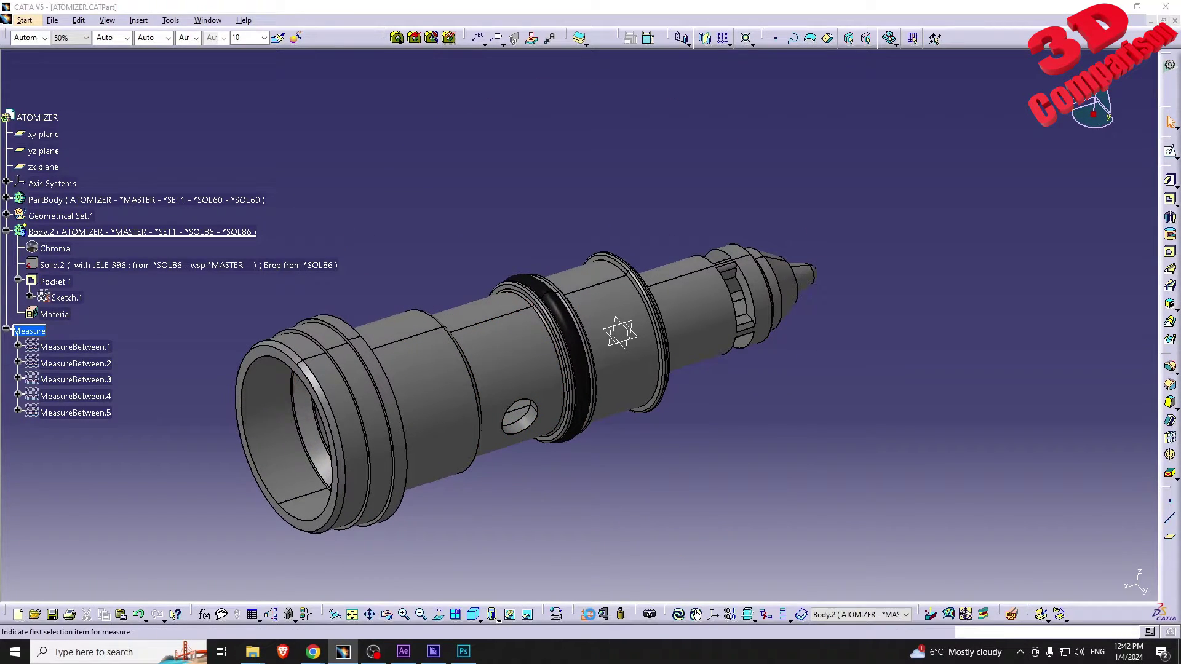
# Open Measure Item and read the rim's 13.5 mm cylindrical-face radius, moving its label aside.
pyautogui.click(587, 614)
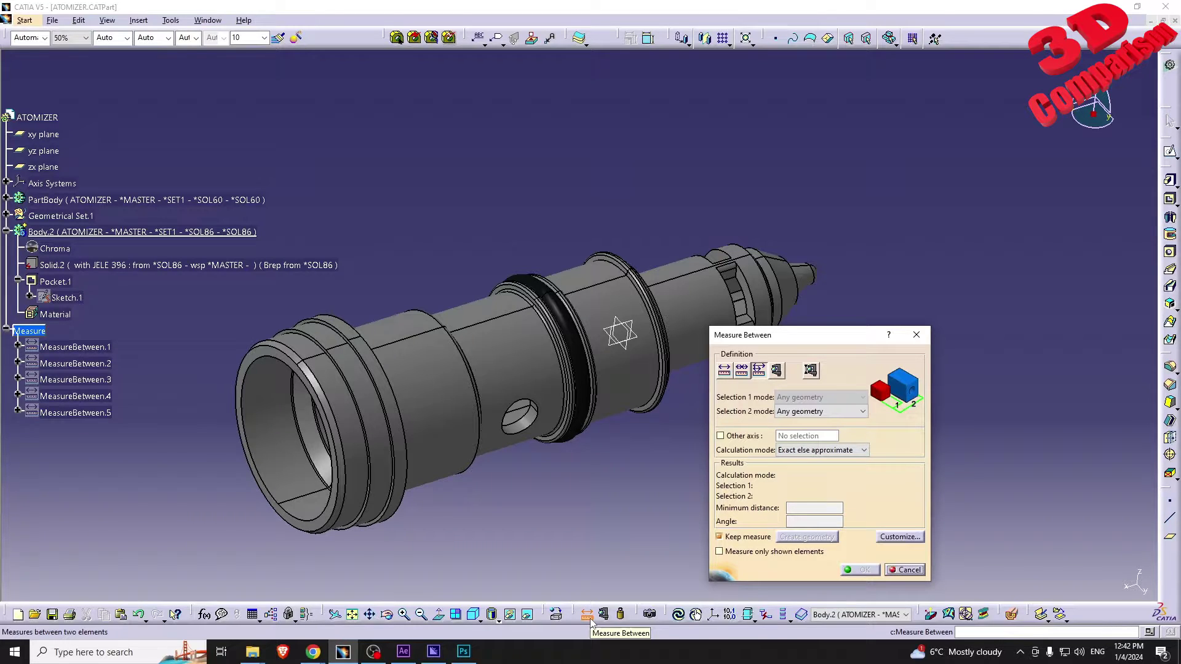
pyautogui.click(777, 371)
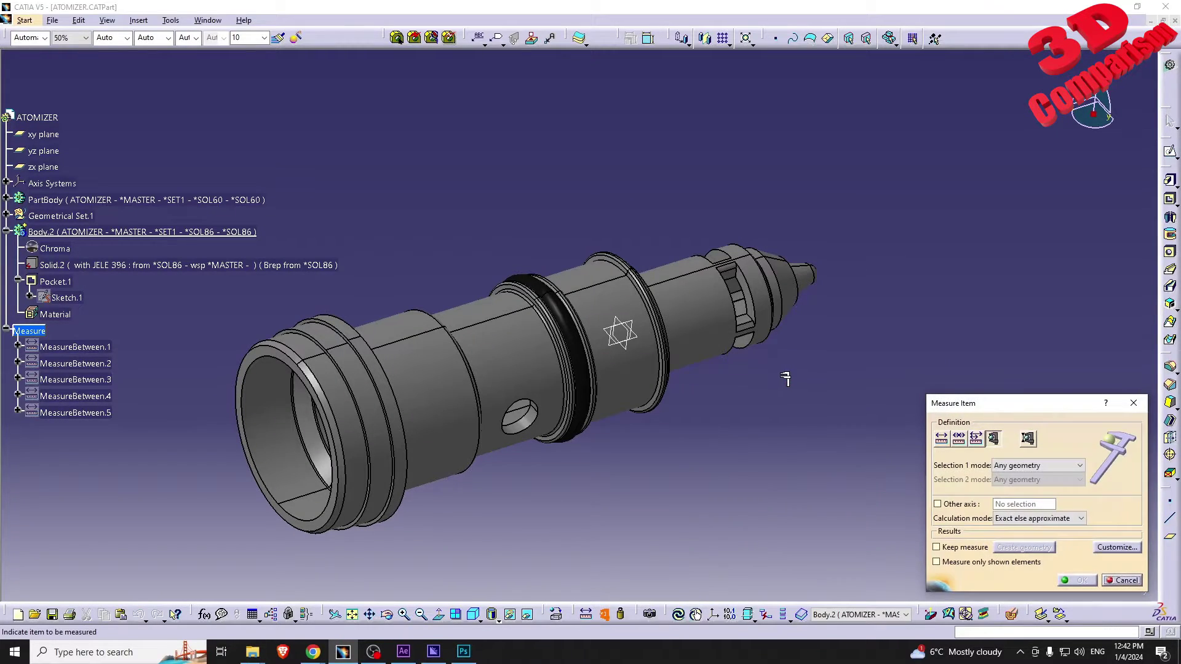
pyautogui.moveTo(986, 409); pyautogui.dragTo(833, 377)
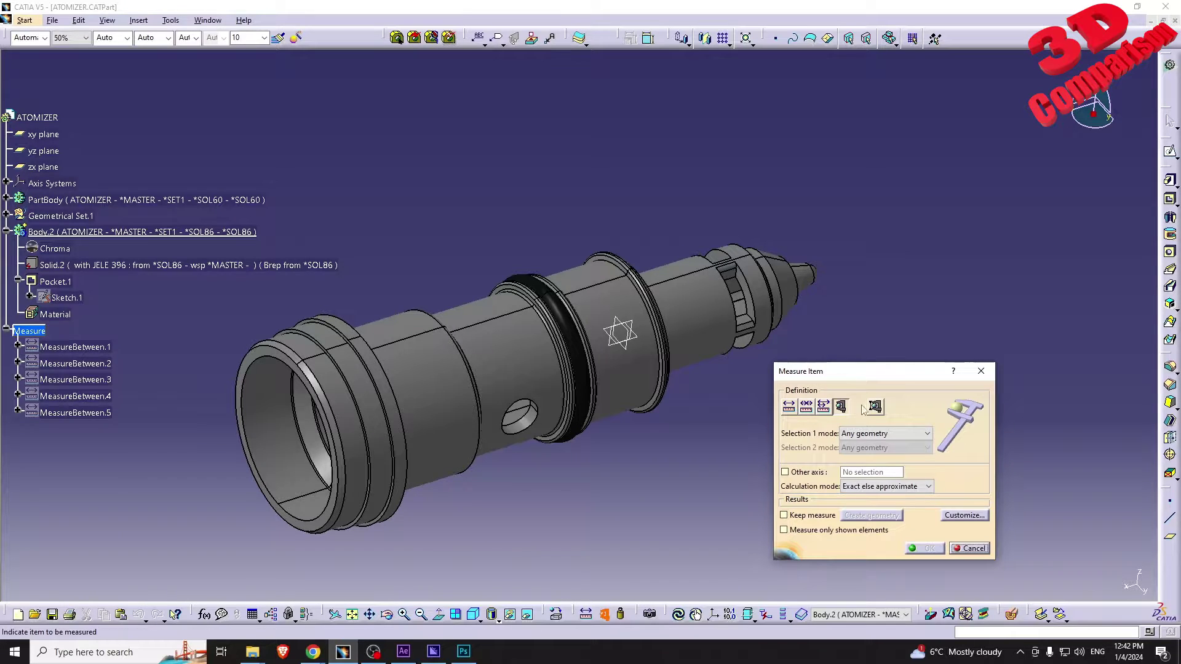
pyautogui.click(349, 406)
pyautogui.moveTo(343, 454); pyautogui.dragTo(194, 535)
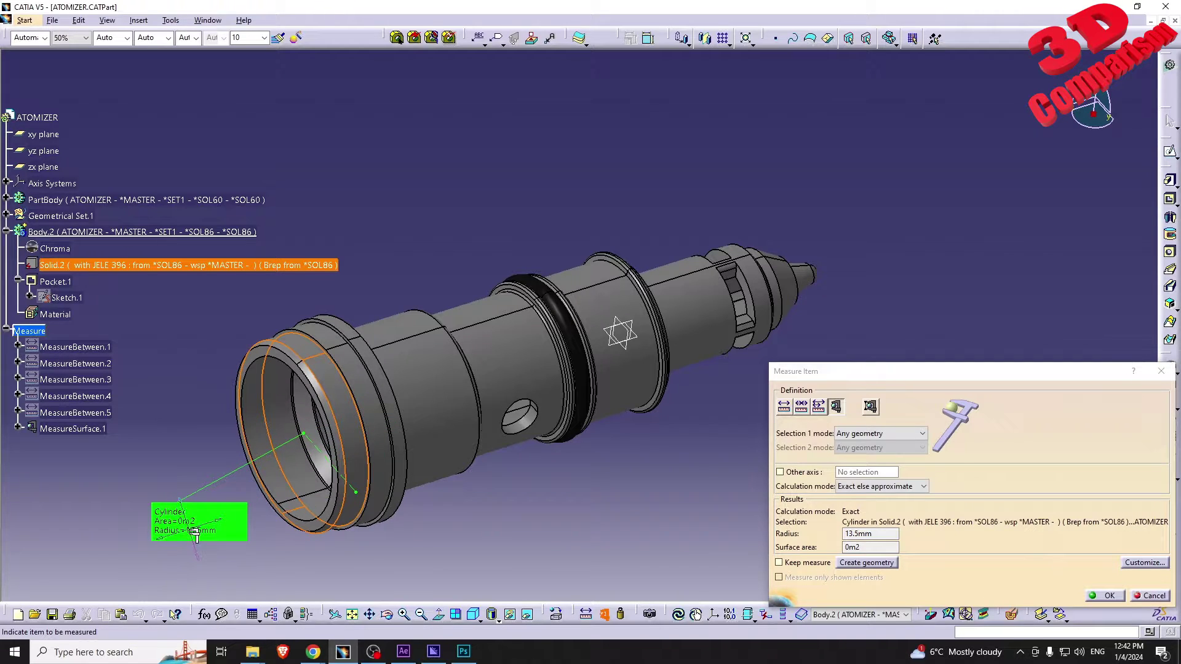
# Read the 11.45 mm and 10 mm (Pocket.1) face radii, placing labels below the part.
pyautogui.click(420, 401)
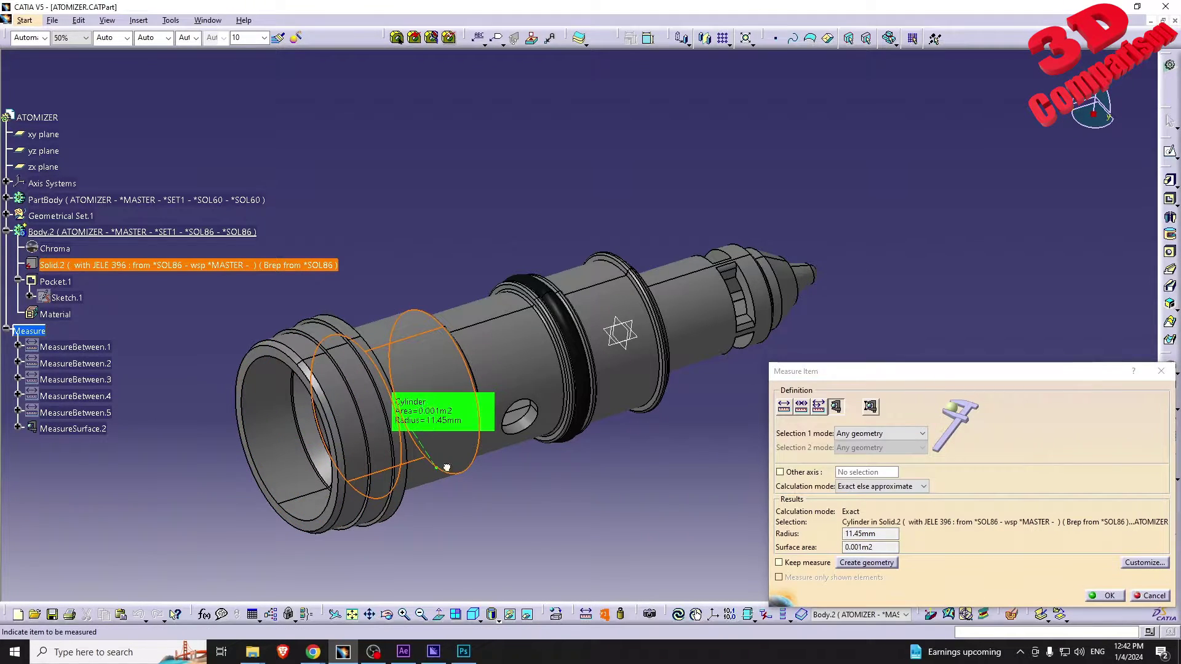
pyautogui.moveTo(420, 401); pyautogui.dragTo(472, 546)
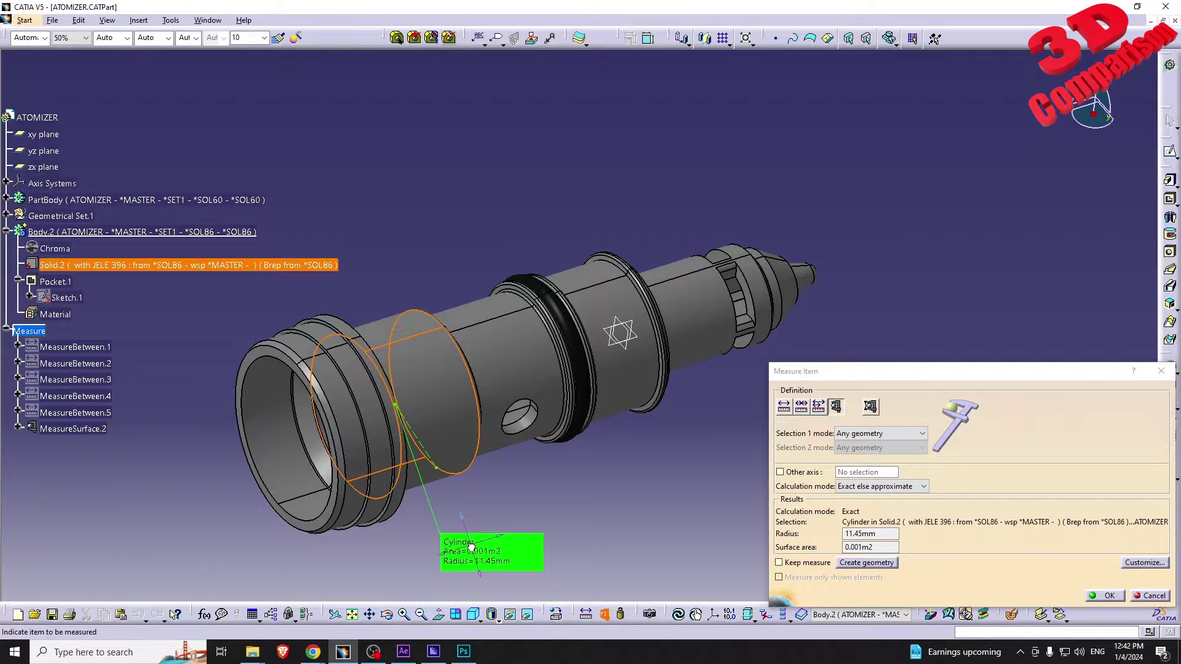
pyautogui.click(508, 372)
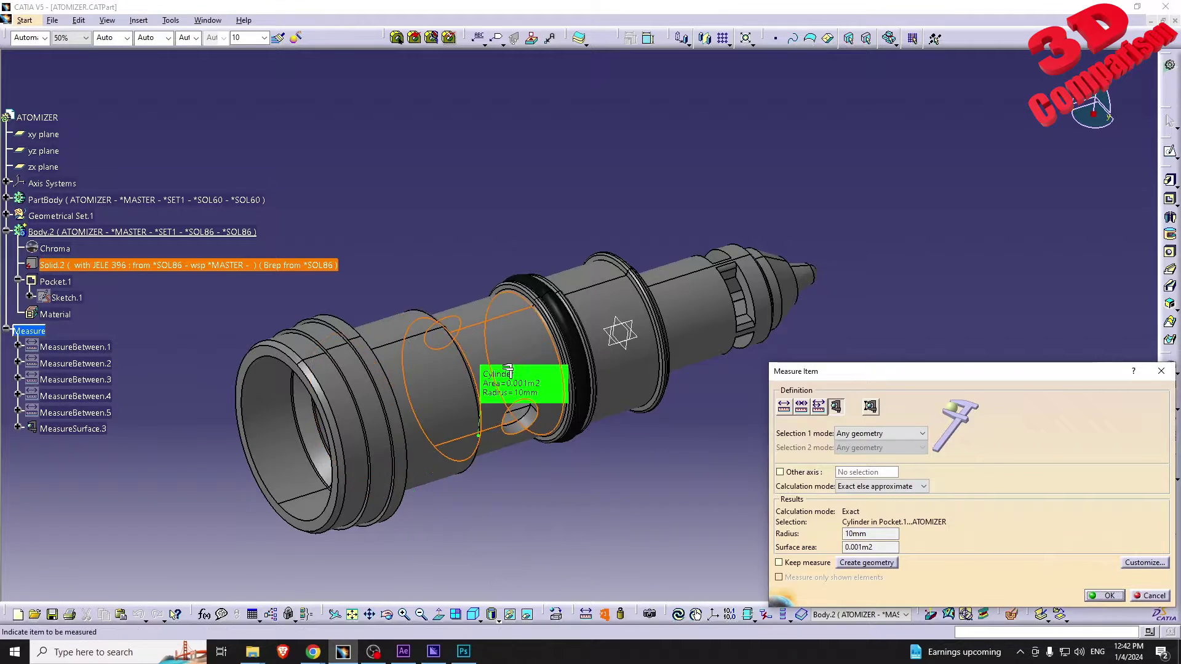
pyautogui.moveTo(508, 372); pyautogui.dragTo(530, 524)
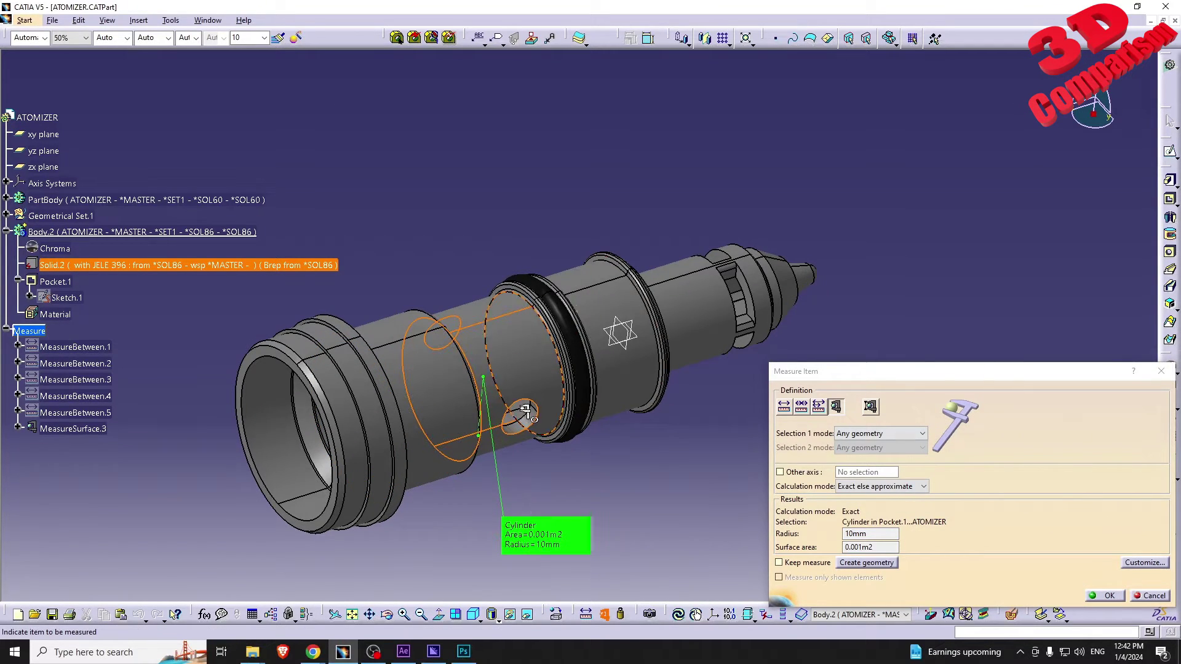
# Measure the circular edges near the front rim and move the 13.5 mm edge label aside.
pyautogui.click(382, 364)
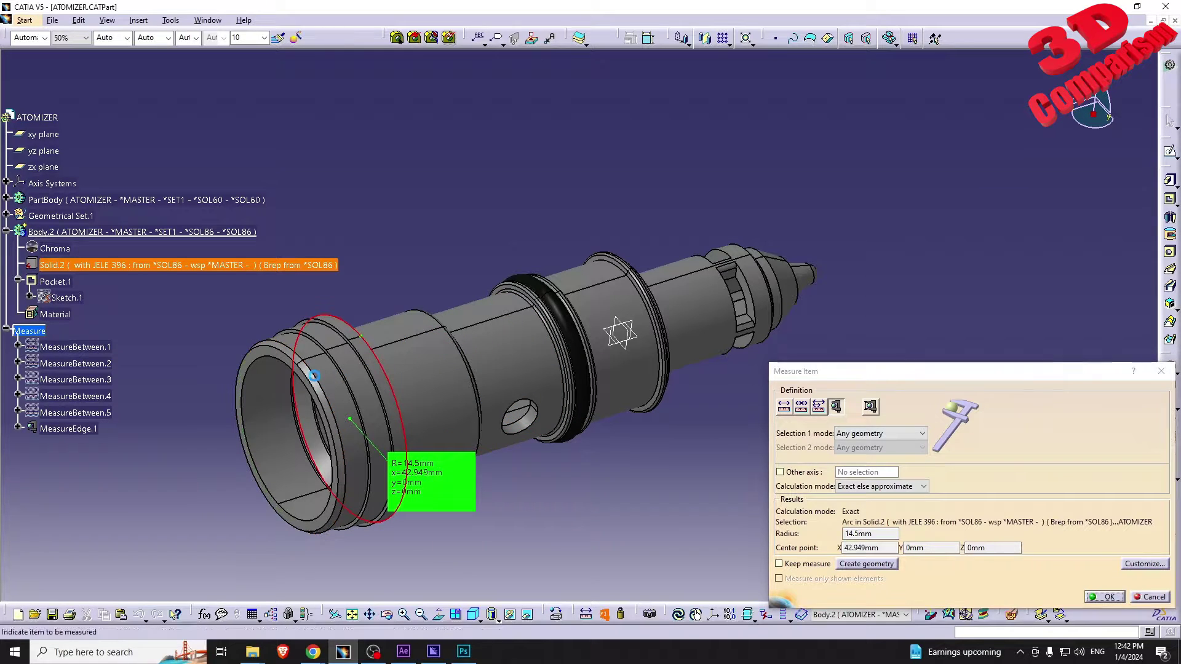
pyautogui.click(314, 375)
pyautogui.moveTo(399, 505); pyautogui.dragTo(496, 543)
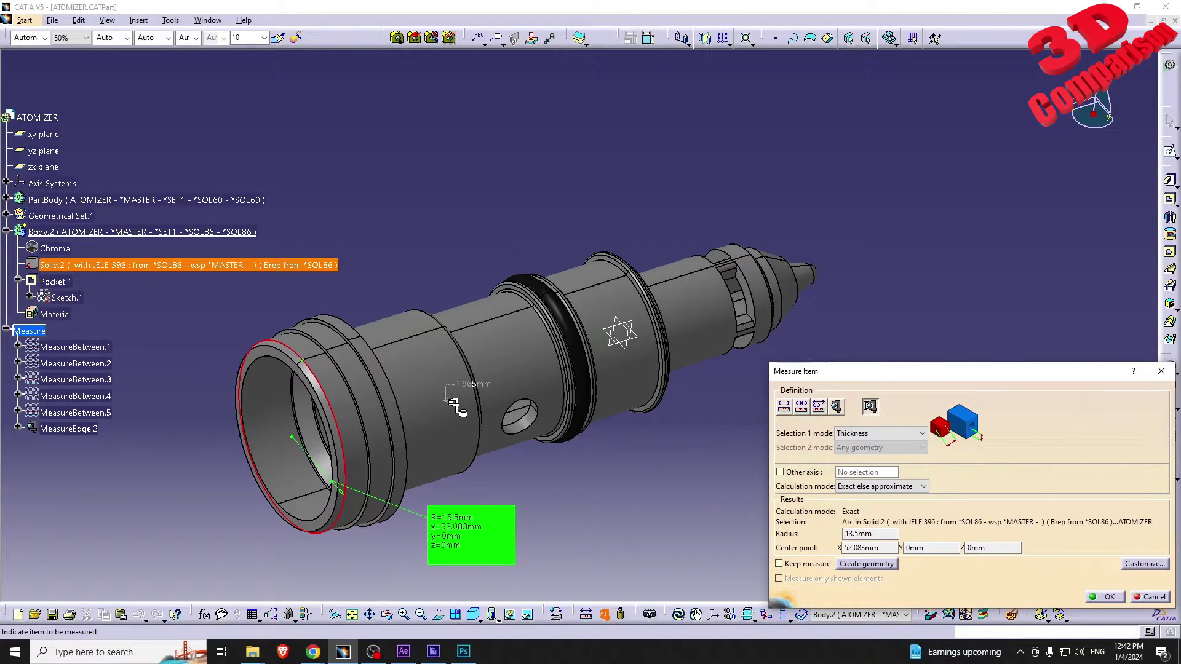
pyautogui.moveTo(434, 428); pyautogui.dragTo(488, 312, button='middle')
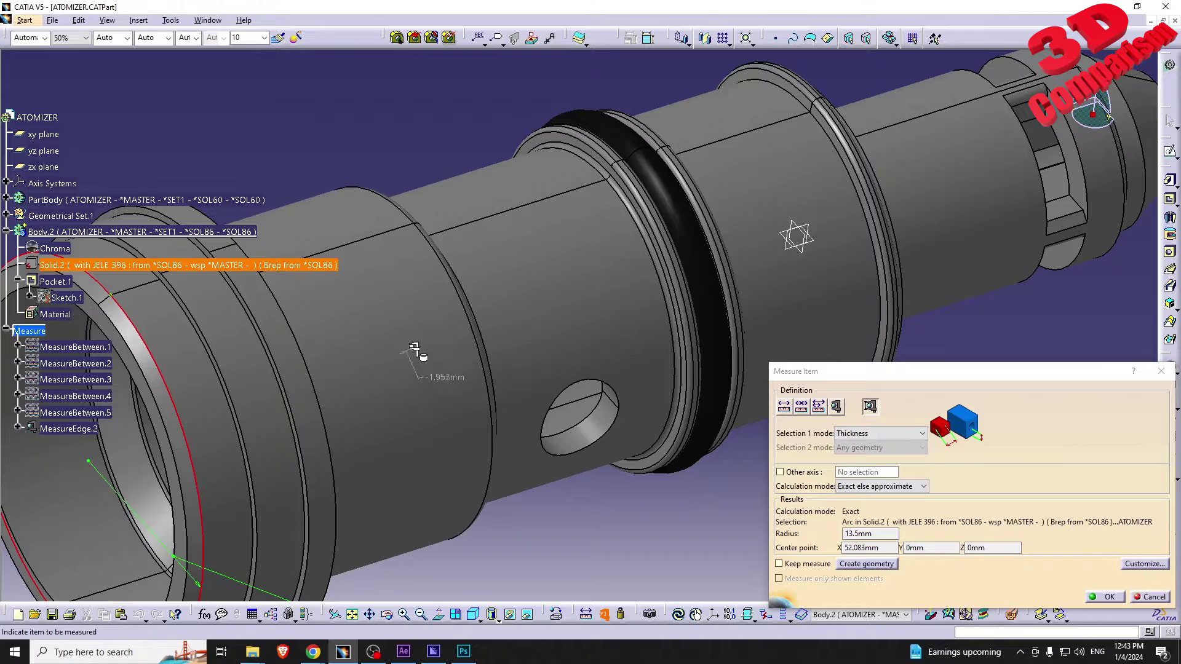
pyautogui.moveTo(449, 300); pyautogui.dragTo(493, 359, button='middle')
# Cut the atomizer with a live section plane, flip the clipped side, then end sectioning.
pyautogui.press('Escape')
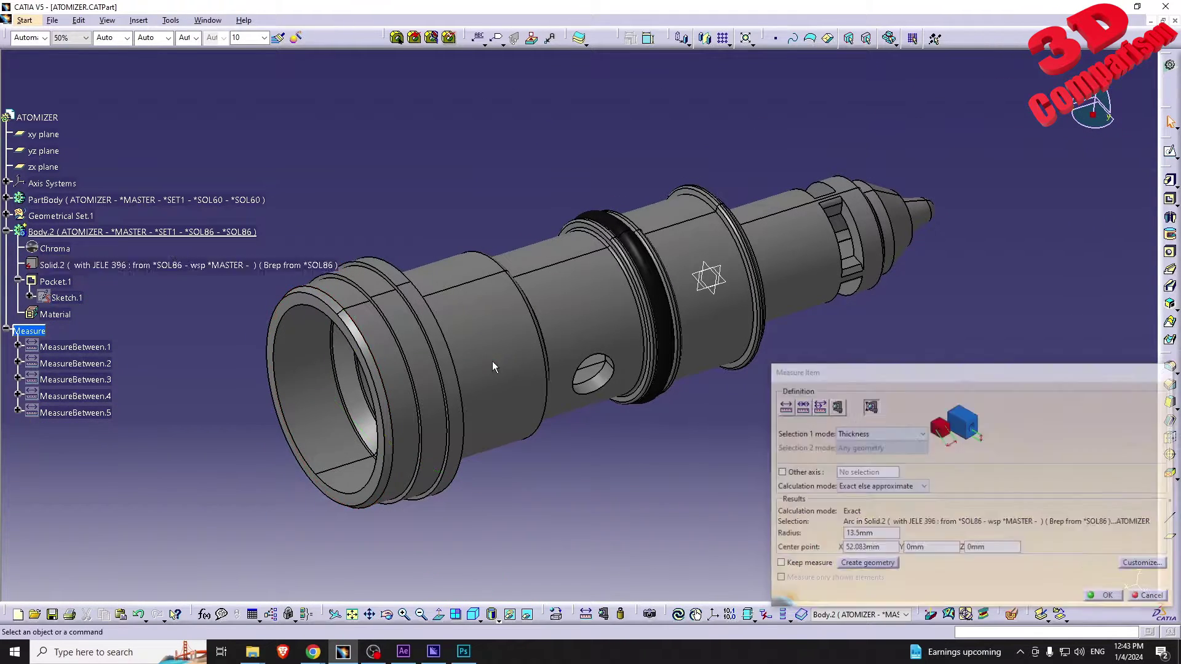
pyautogui.click(1011, 614)
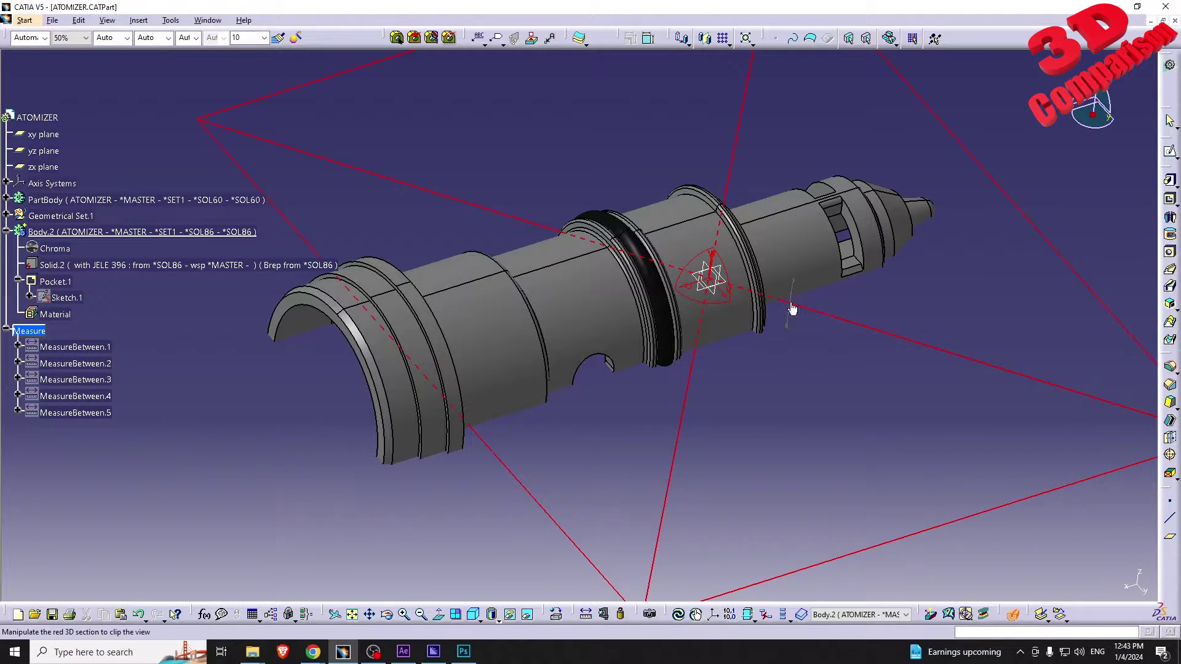
pyautogui.click(728, 271)
pyautogui.moveTo(695, 406); pyautogui.dragTo(581, 333, button='middle')
pyautogui.scroll(-1, 617, 312)
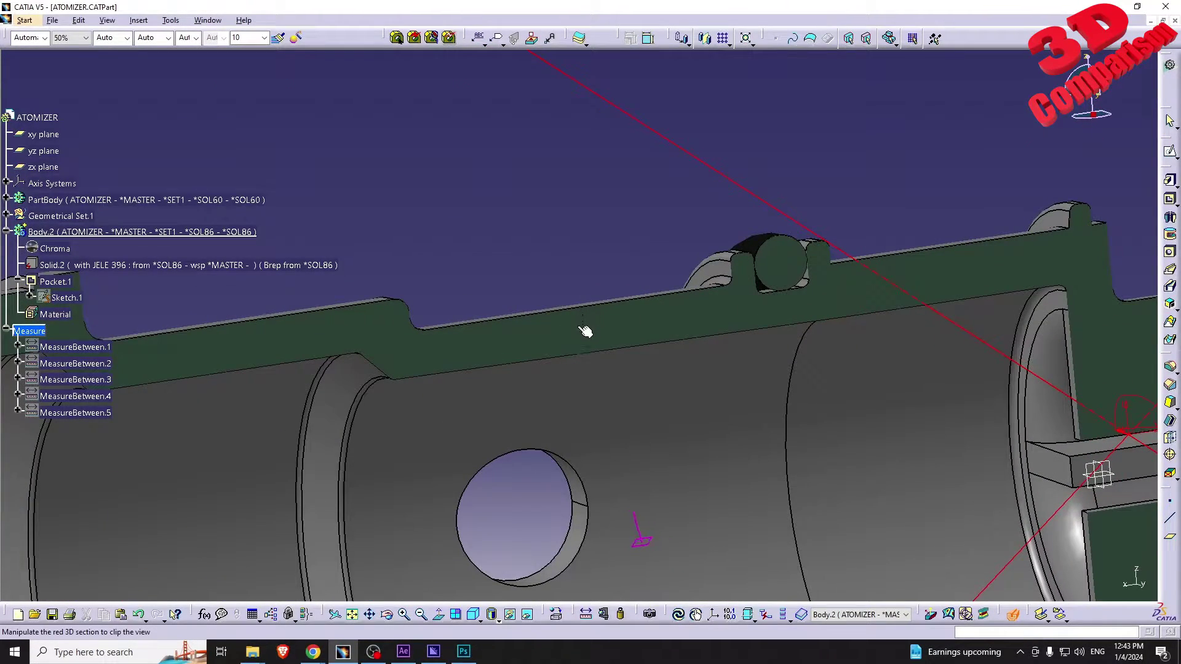
pyautogui.moveTo(688, 385); pyautogui.dragTo(712, 394, button='middle')
pyautogui.press('Escape')
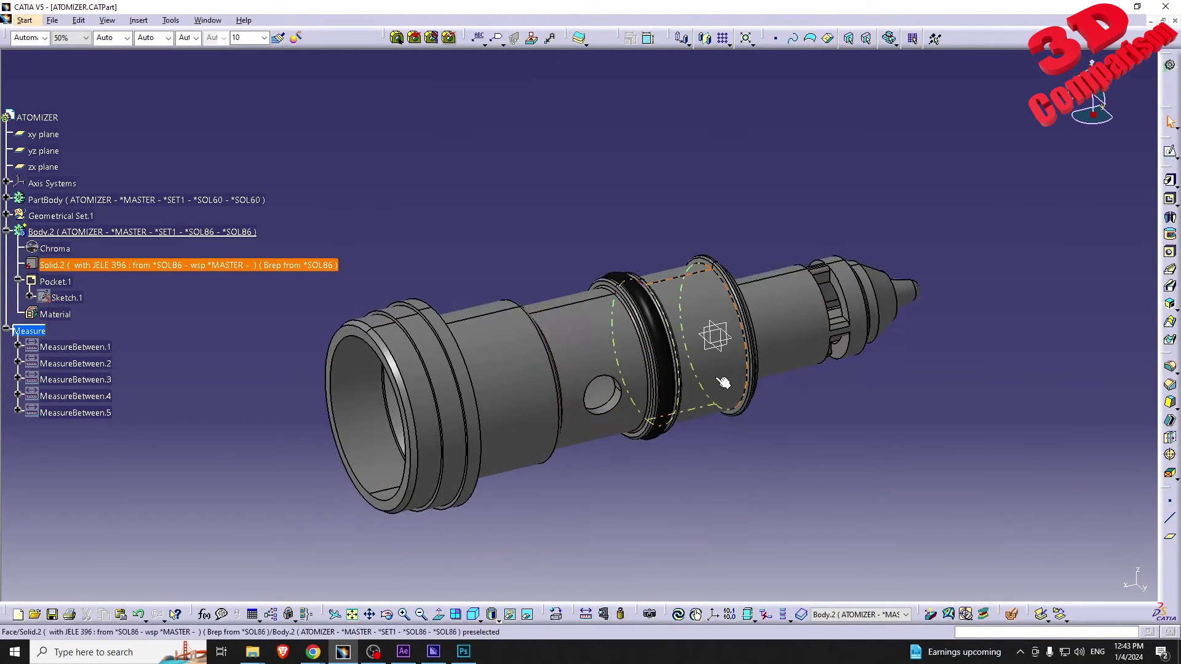
# Start a new sketch, Sketch.2, on the zx plane.
pyautogui.click(731, 329)
pyautogui.click(1170, 150)
pyautogui.moveTo(695, 273); pyautogui.dragTo(661, 338, button='middle')
# Draw a horizontal axis line and move it up above the part.
pyautogui.click(1170, 352)
pyautogui.click(457, 254)
pyautogui.click(828, 255)
pyautogui.click(711, 286)
pyautogui.moveTo(708, 256); pyautogui.dragTo(704, 177)
pyautogui.click(761, 271)
pyautogui.moveTo(760, 272); pyautogui.dragTo(789, 367, button='middle')
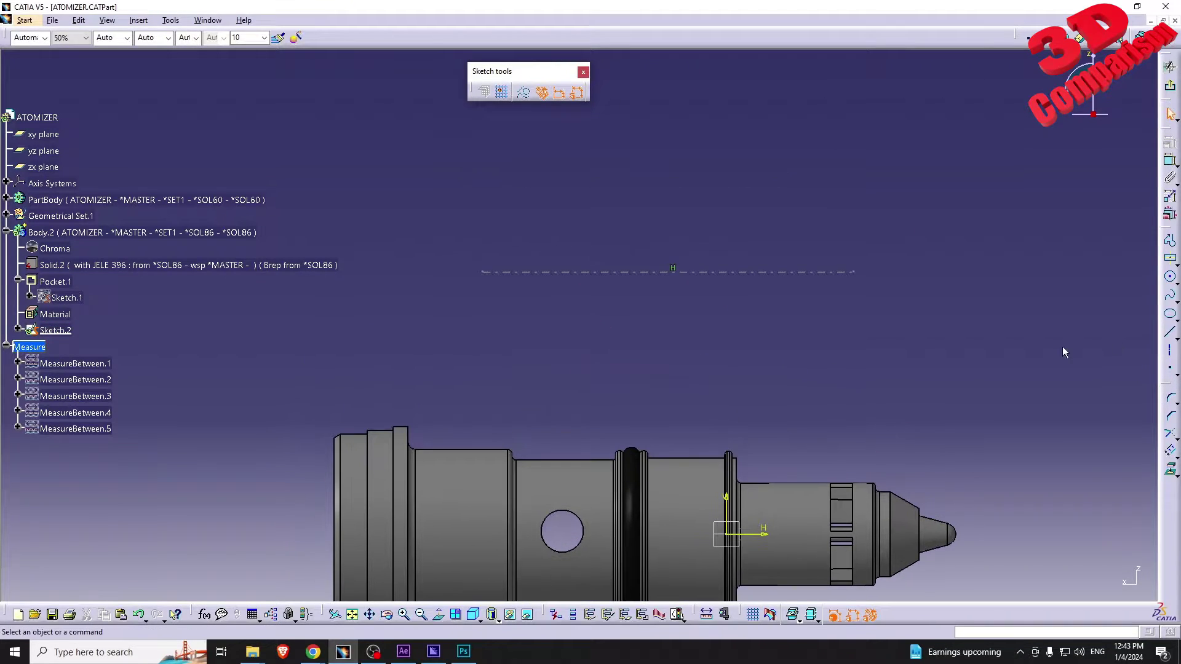
# Sketch the stepped profile (flat, rising, top, descending segments) plus a horizontal line to the right.
pyautogui.click(1170, 241)
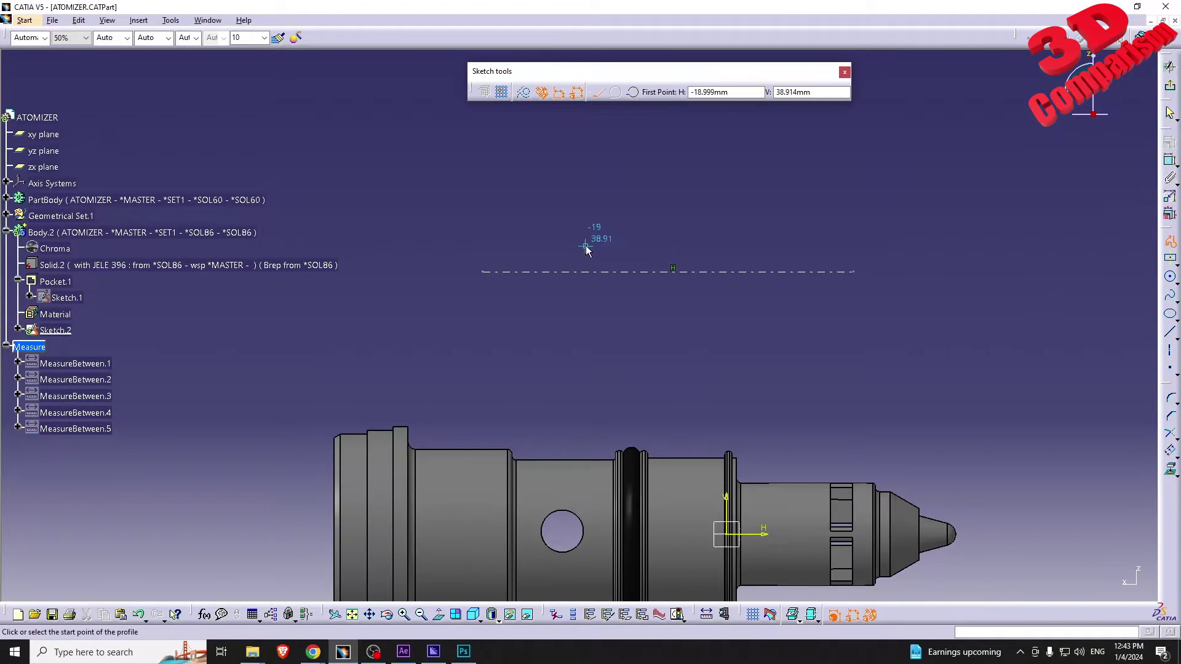
pyautogui.click(533, 239)
pyautogui.click(622, 240)
pyautogui.click(657, 203)
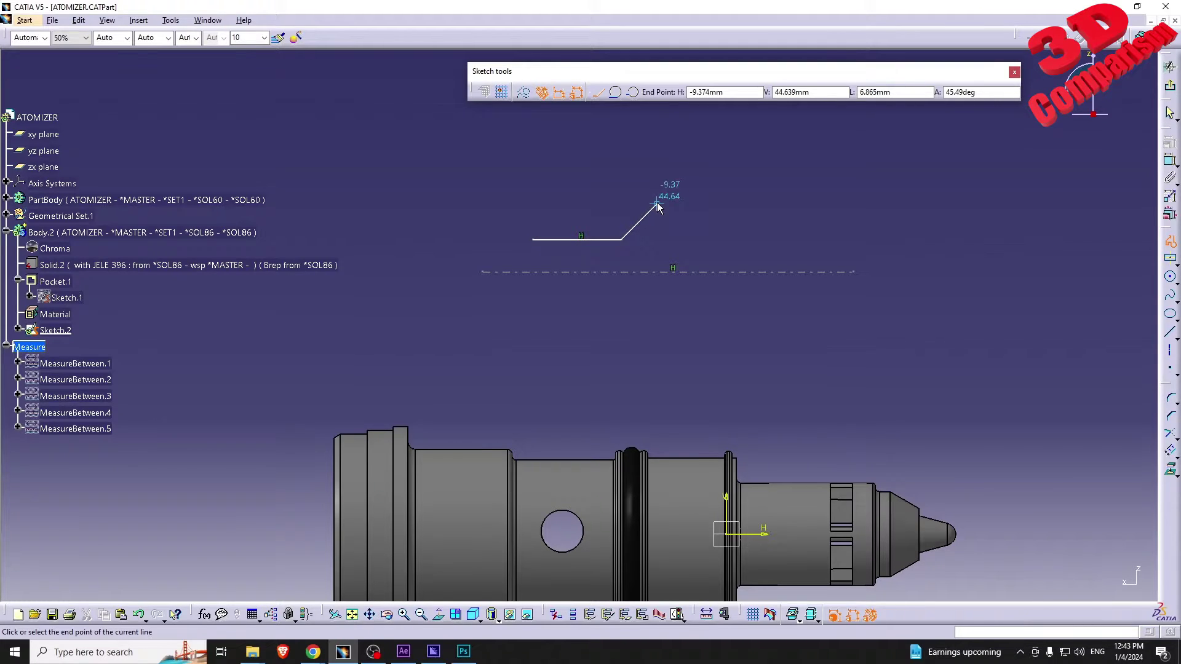
pyautogui.click(786, 203)
pyautogui.click(848, 239)
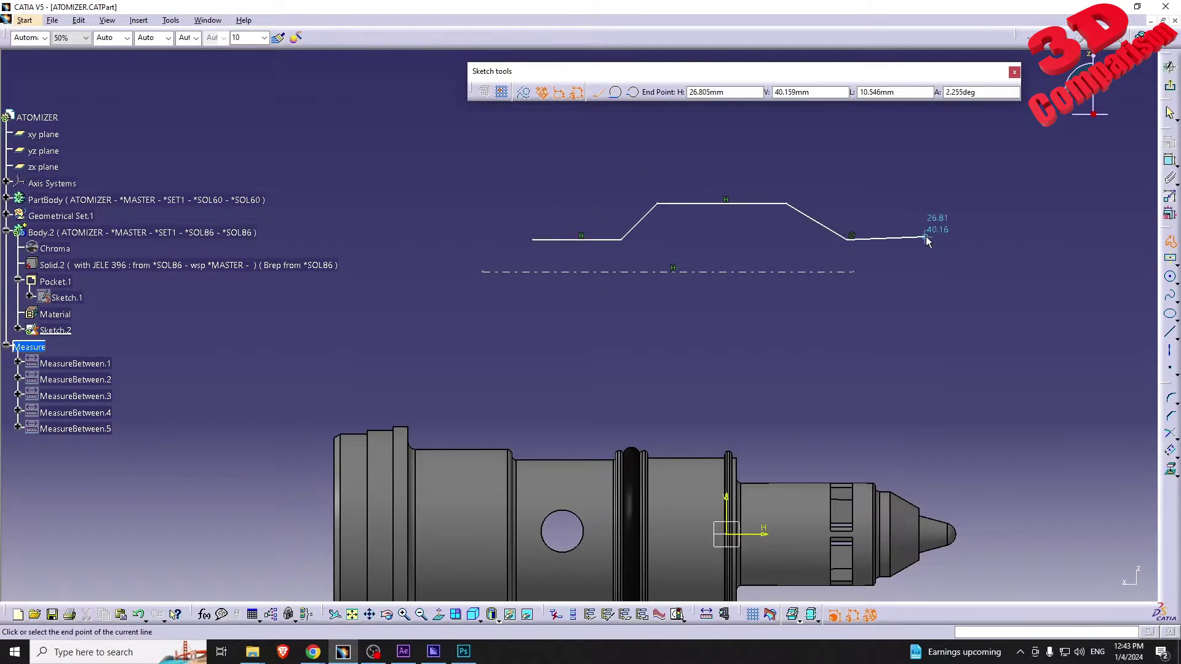
pyautogui.press('Escape')
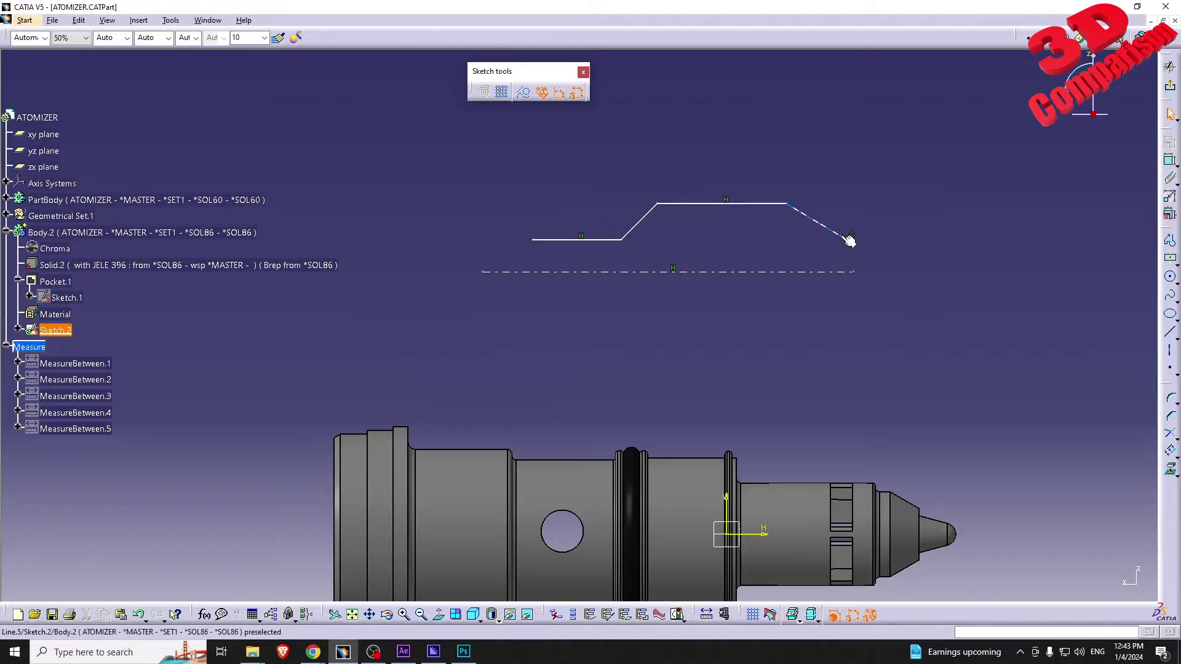
pyautogui.click(1171, 332)
pyautogui.click(848, 240)
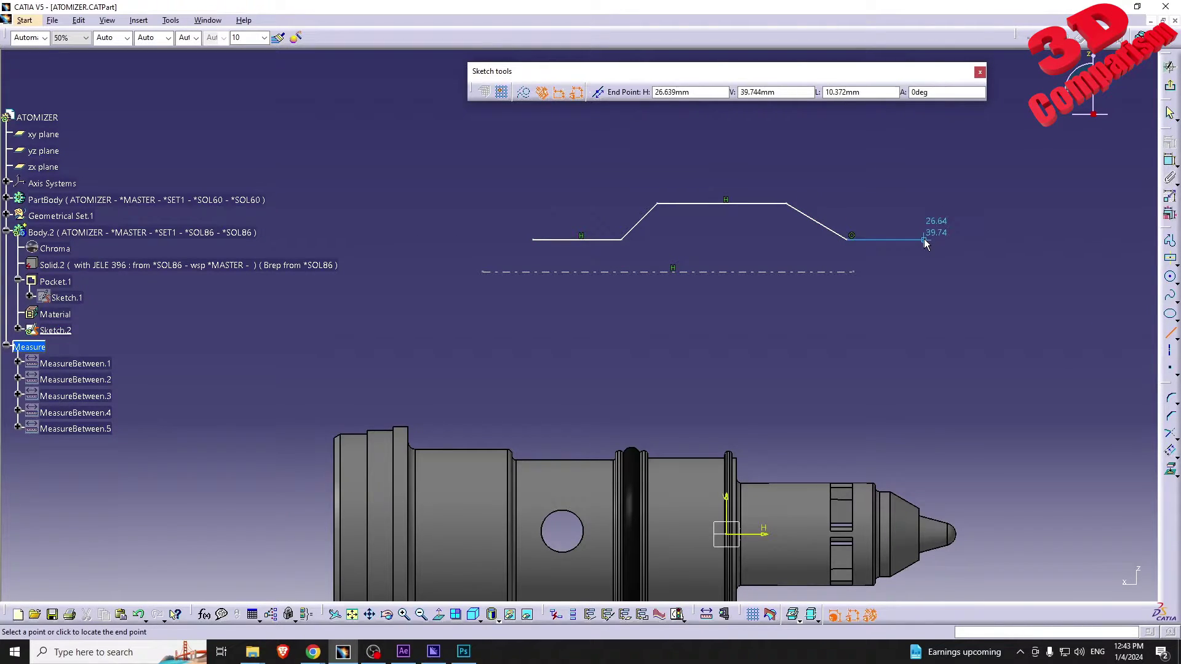
pyautogui.click(925, 239)
# Offset the profile just above itself, close both ends with vertical lines, and exit the sketch.
pyautogui.moveTo(978, 256); pyautogui.dragTo(483, 155)
pyautogui.click(1170, 450)
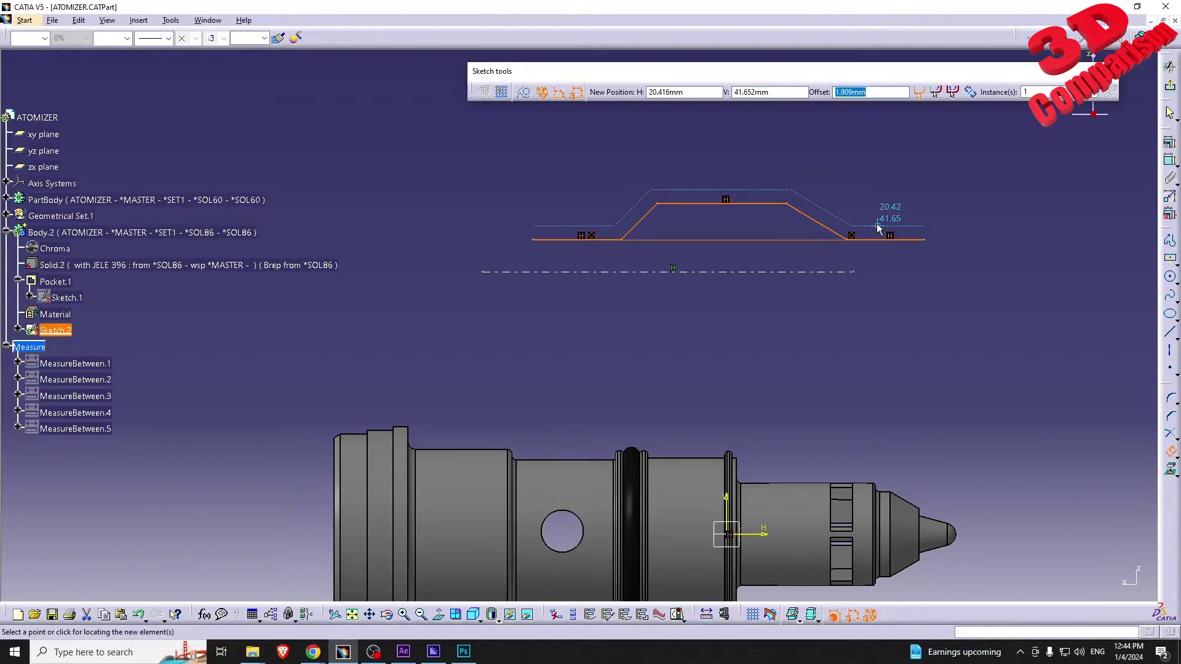
pyautogui.click(878, 226)
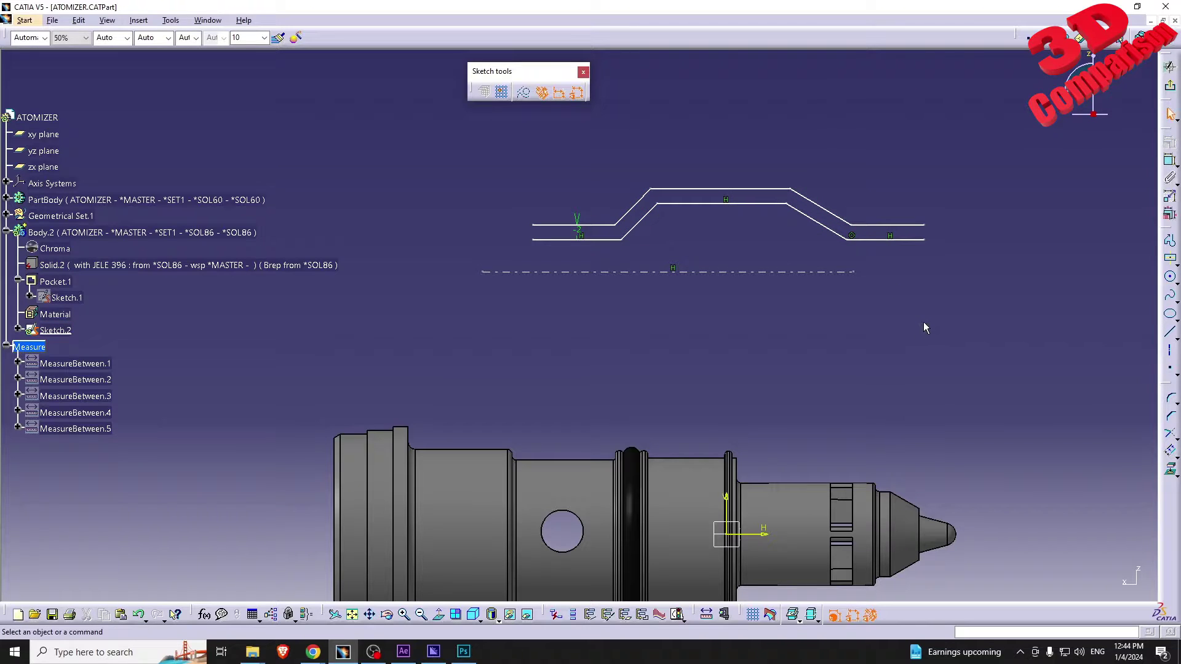
pyautogui.click(1169, 332)
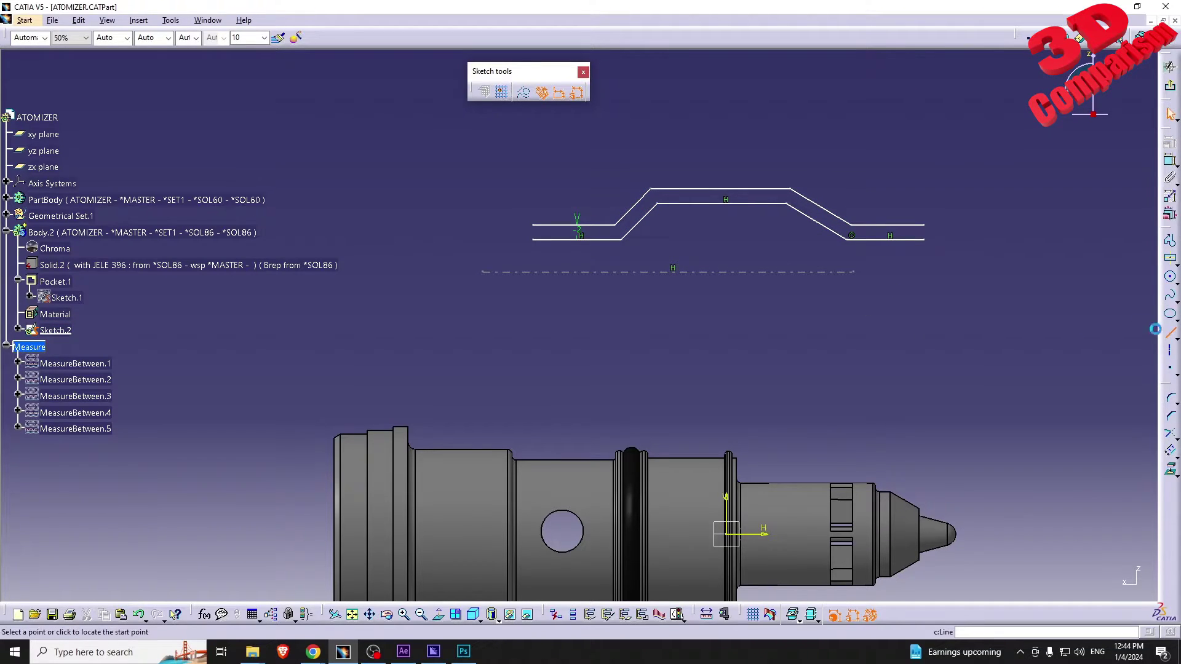
pyautogui.click(924, 225)
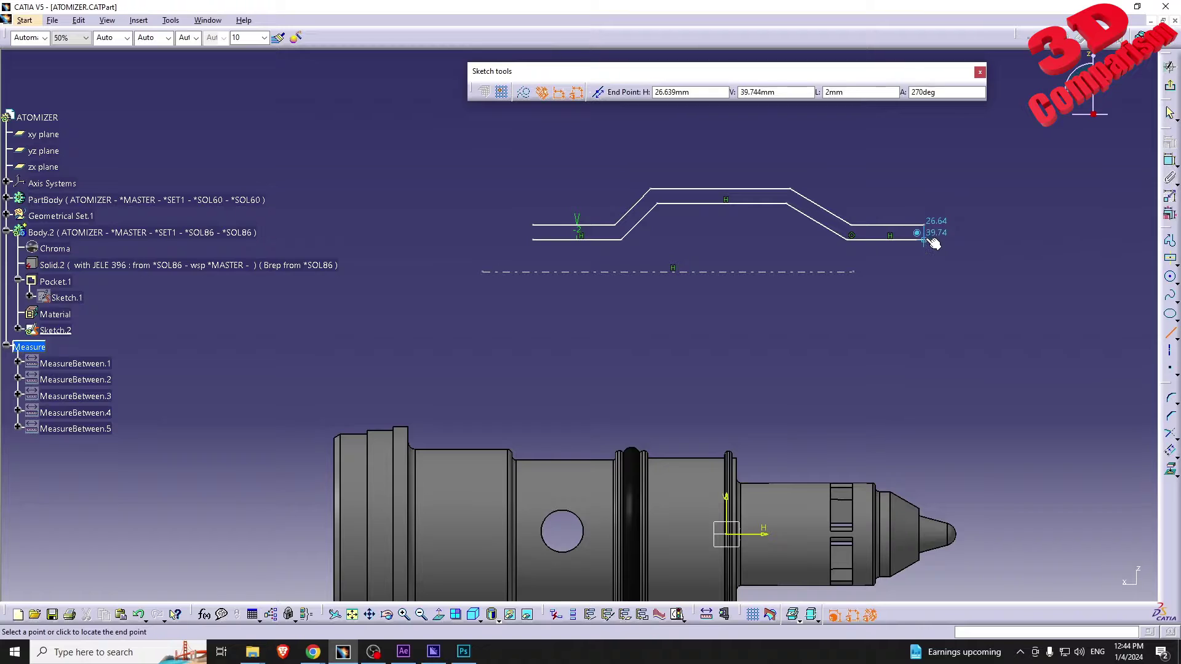
pyautogui.click(925, 239)
pyautogui.click(1169, 333)
pyautogui.click(533, 225)
pyautogui.click(533, 239)
pyautogui.click(1170, 86)
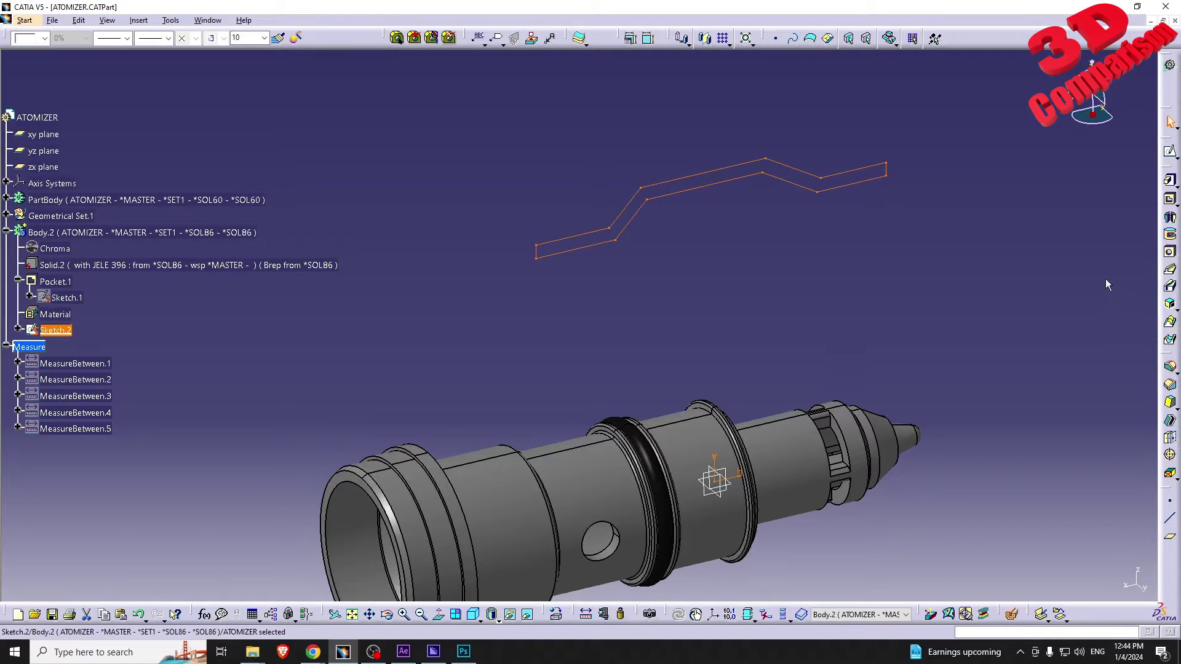
# Revolve Sketch.2 a full 360° around its sketch axis into Shaft.1.
pyautogui.click(1171, 220)
pyautogui.moveTo(817, 301)
pyautogui.mouseDown(button='middle')
pyautogui.moveTo(609, 372)
pyautogui.moveTo(601, 334)
pyautogui.moveTo(690, 264)
pyautogui.moveTo(619, 345)
pyautogui.moveTo(580, 367)
pyautogui.moveTo(627, 321)
pyautogui.mouseUp(button='middle')
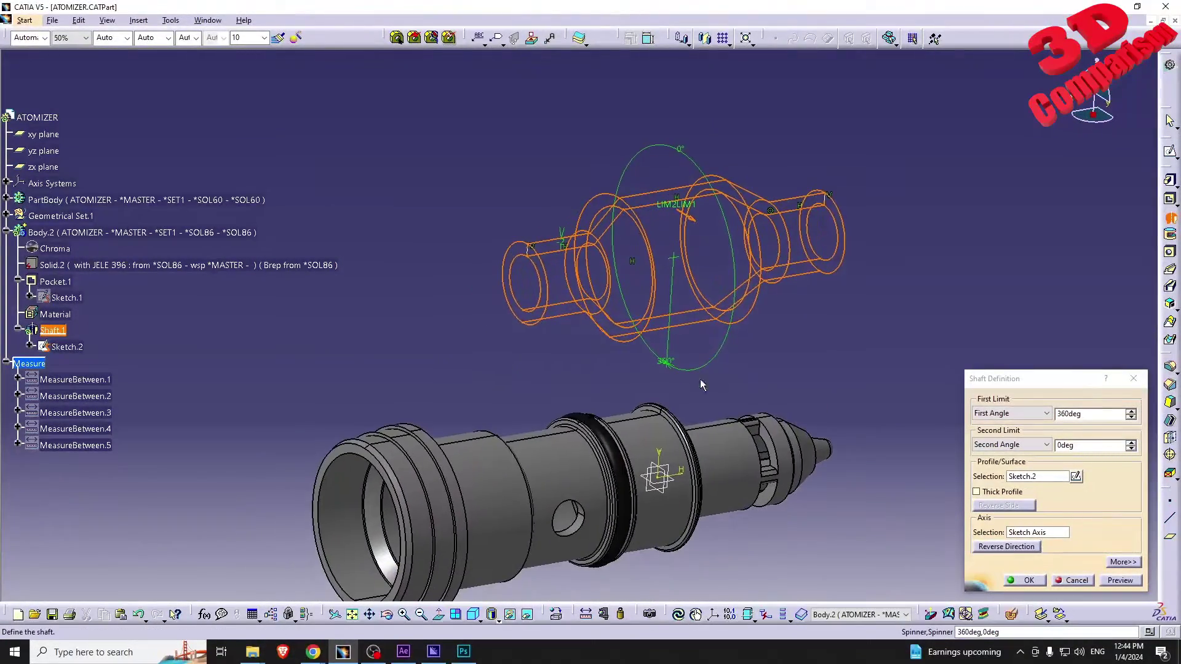
pyautogui.click(1028, 582)
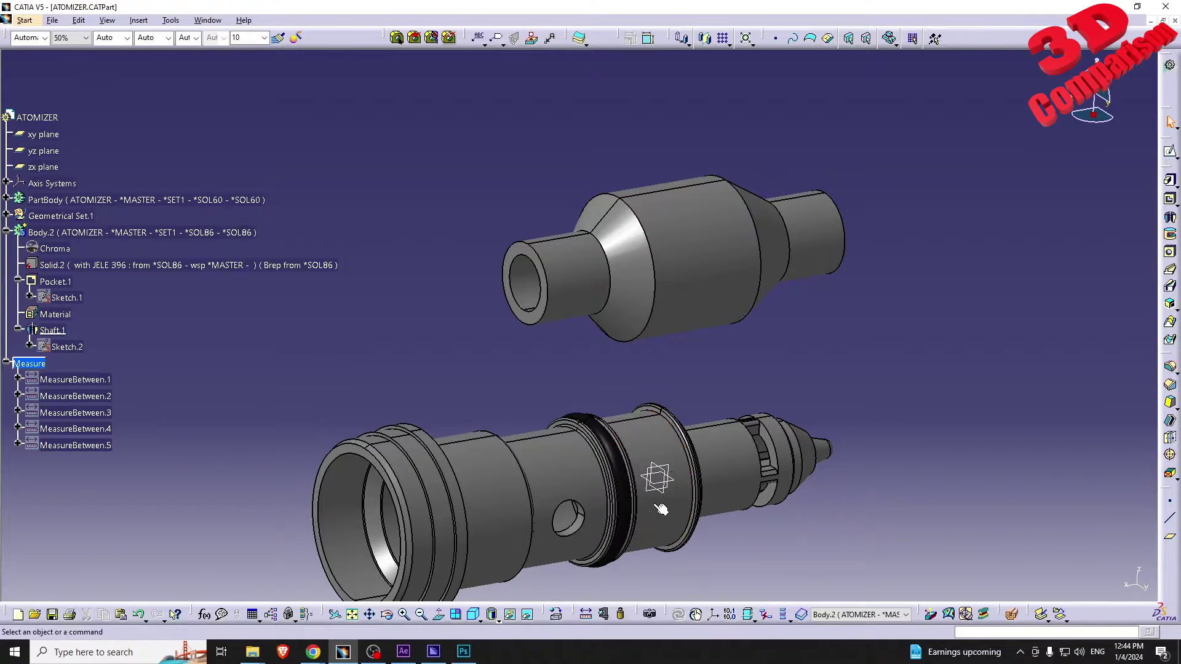
# Open Measure Item on the new test pad and set calculation mode to Exact.
pyautogui.click(605, 614)
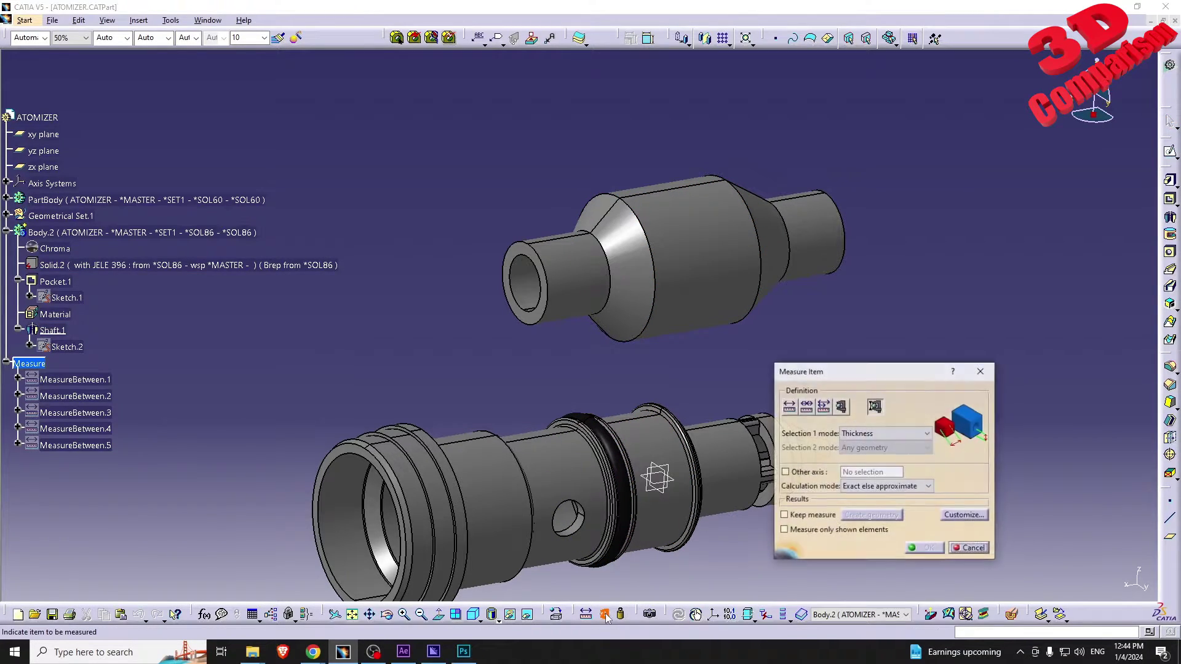
pyautogui.moveTo(709, 264); pyautogui.dragTo(635, 314, button='middle')
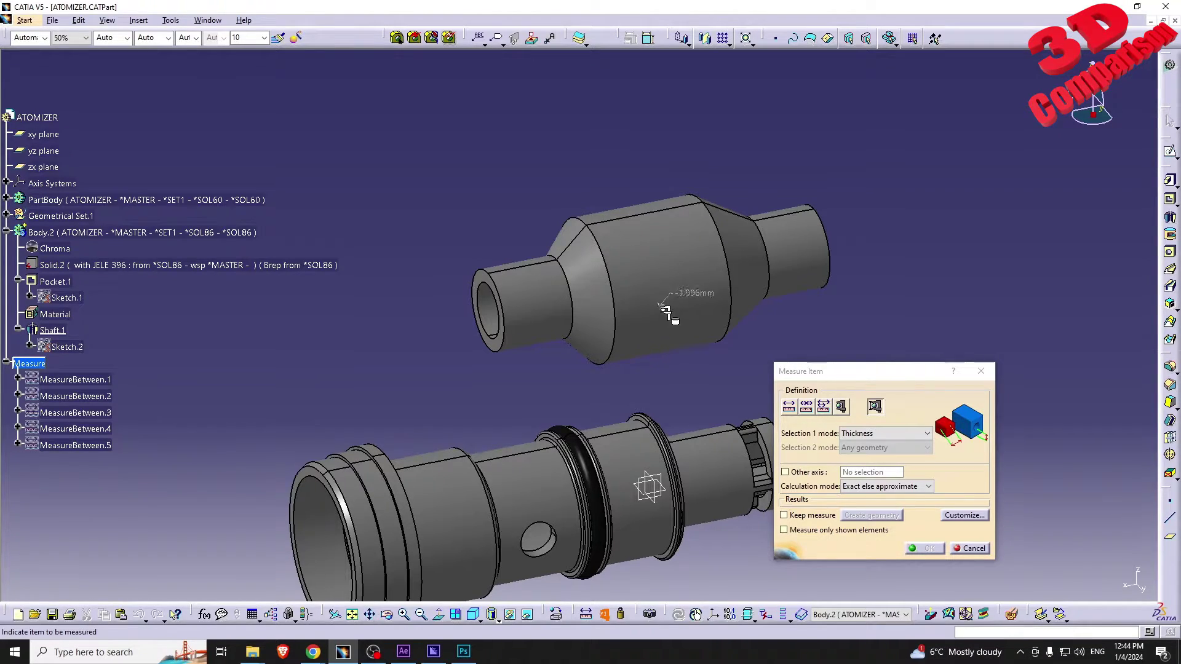
pyautogui.moveTo(684, 307); pyautogui.dragTo(652, 270, button='middle')
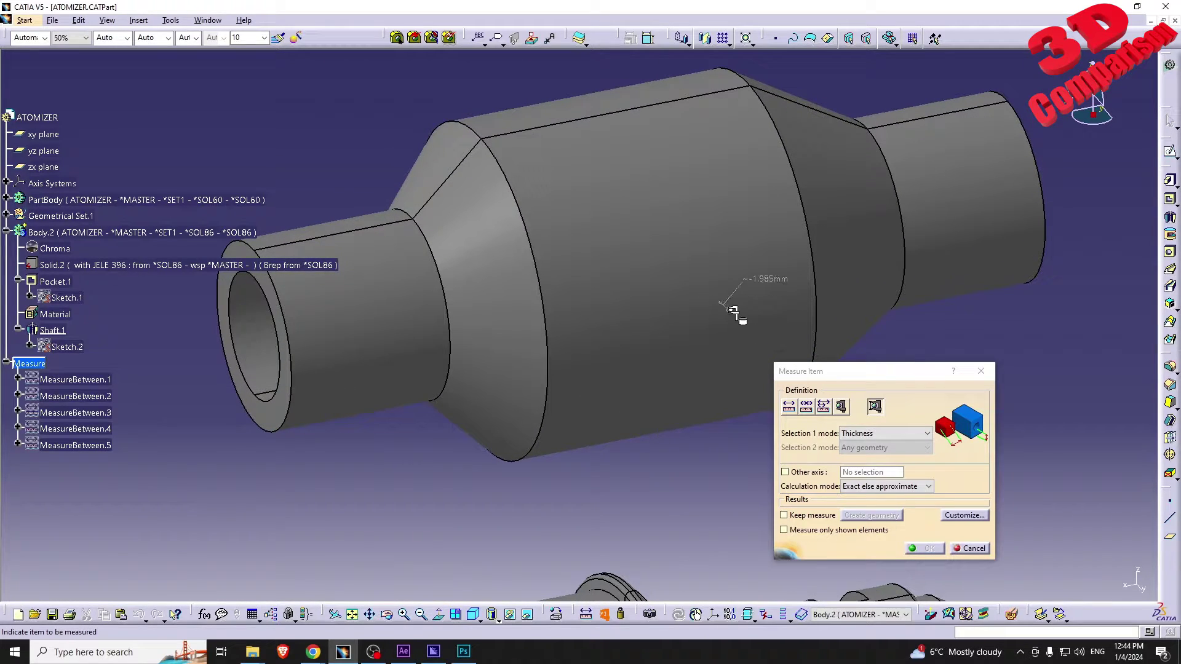
pyautogui.click(873, 490)
pyautogui.click(877, 503)
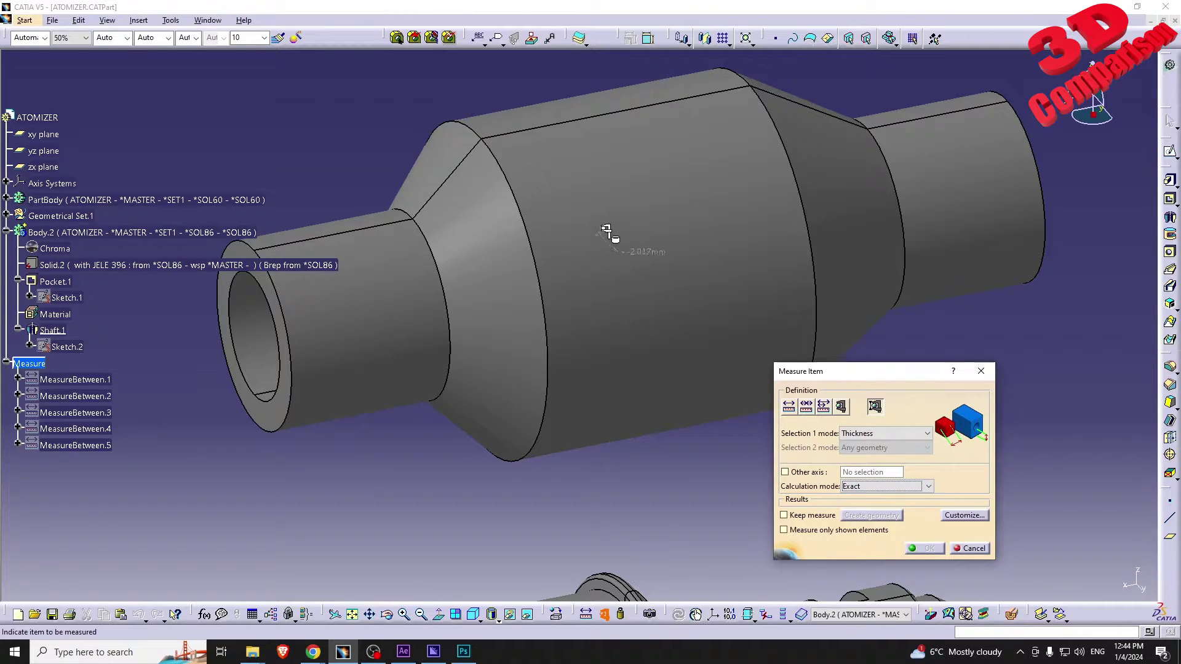
# Toggle calculation to Approximate and back to Exact, read the ~2.008 mm wall, then dismiss it.
pyautogui.moveTo(674, 334); pyautogui.dragTo(511, 382, button='middle')
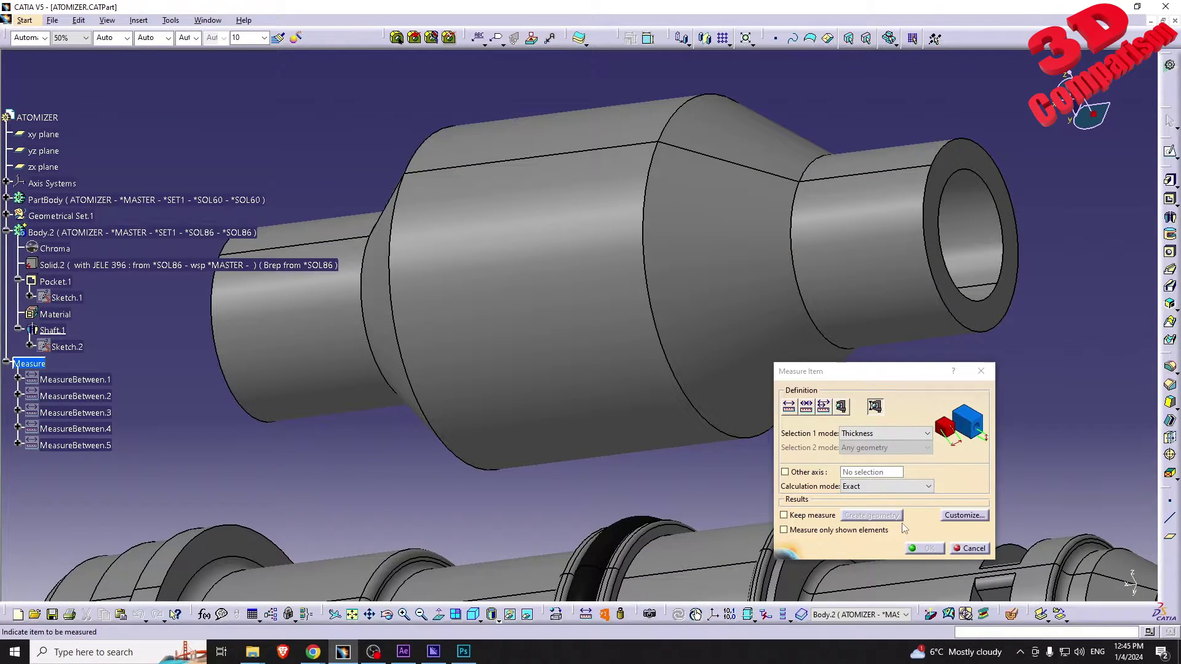
pyautogui.click(886, 486)
pyautogui.click(867, 505)
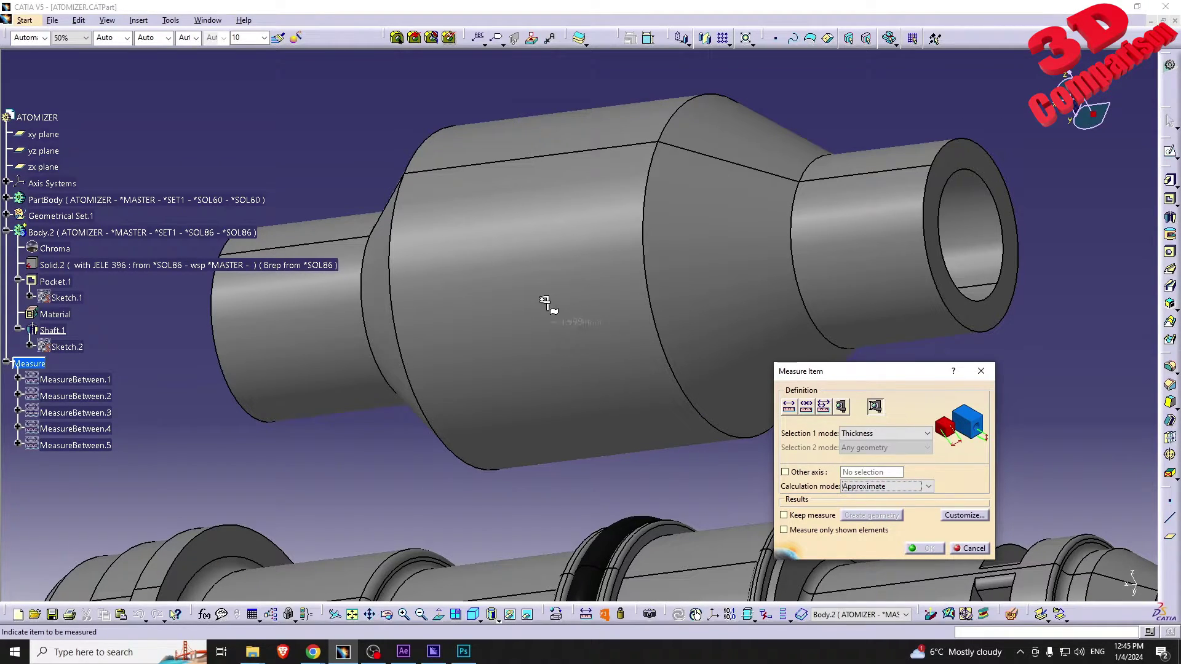
pyautogui.click(864, 487)
pyautogui.click(878, 510)
pyautogui.moveTo(472, 331); pyautogui.dragTo(645, 348, button='middle')
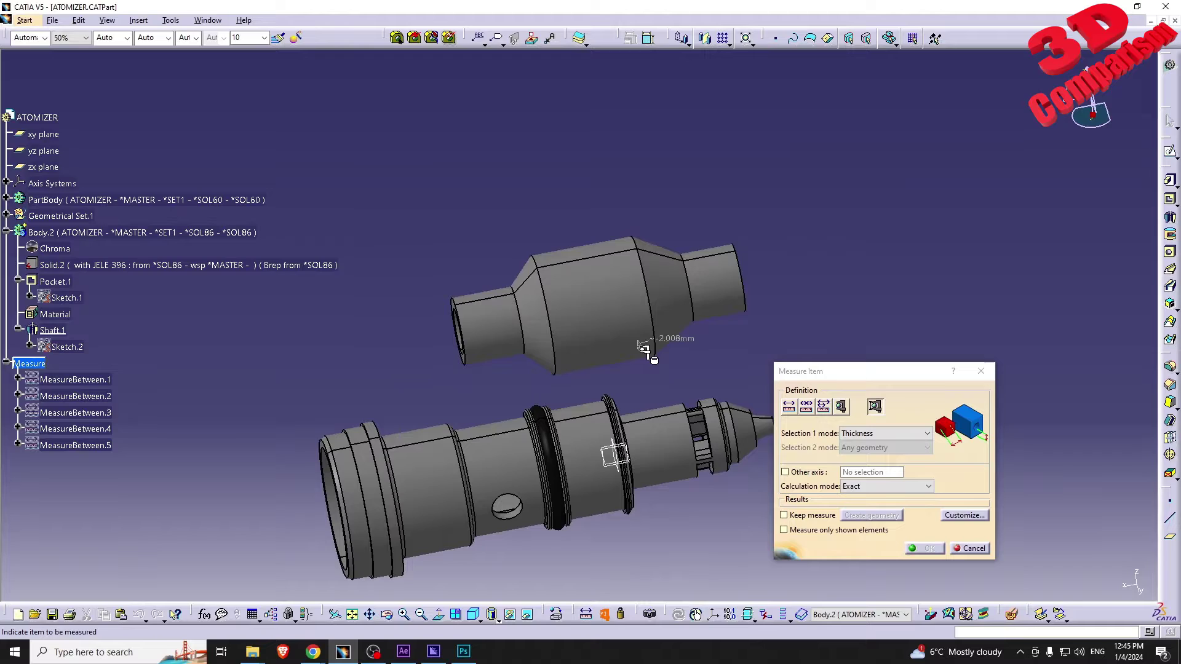
pyautogui.press('Escape')
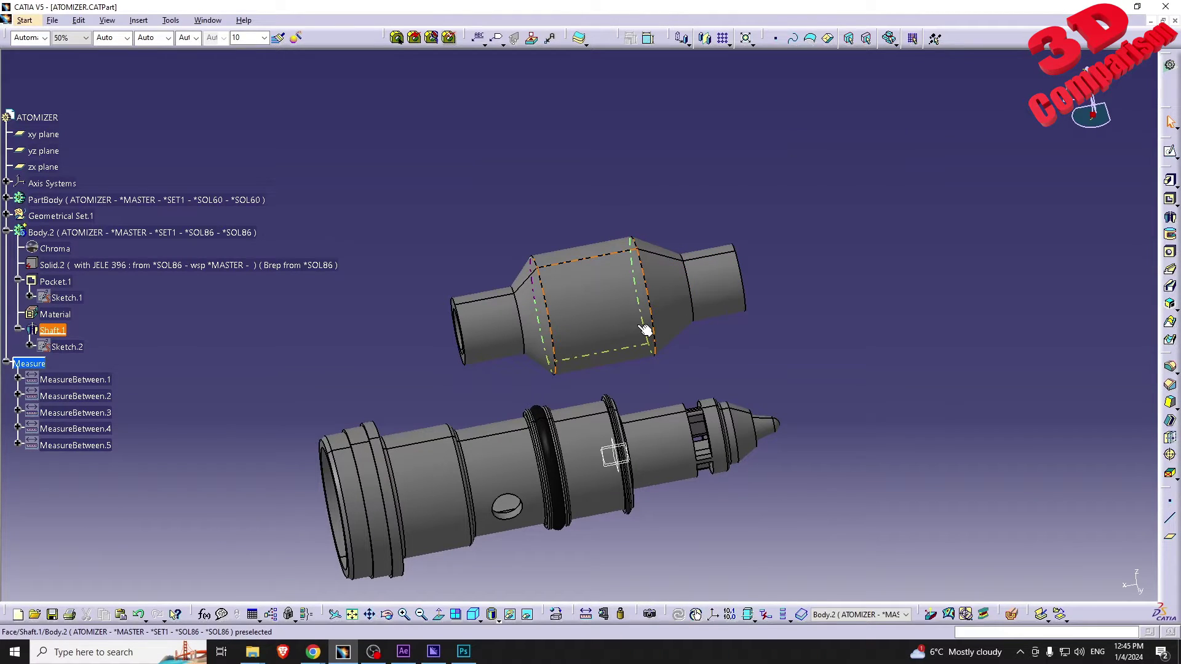
# On a new zx-plane sketch, draw a circle with radius 10 mm.
pyautogui.click(627, 448)
pyautogui.click(1170, 152)
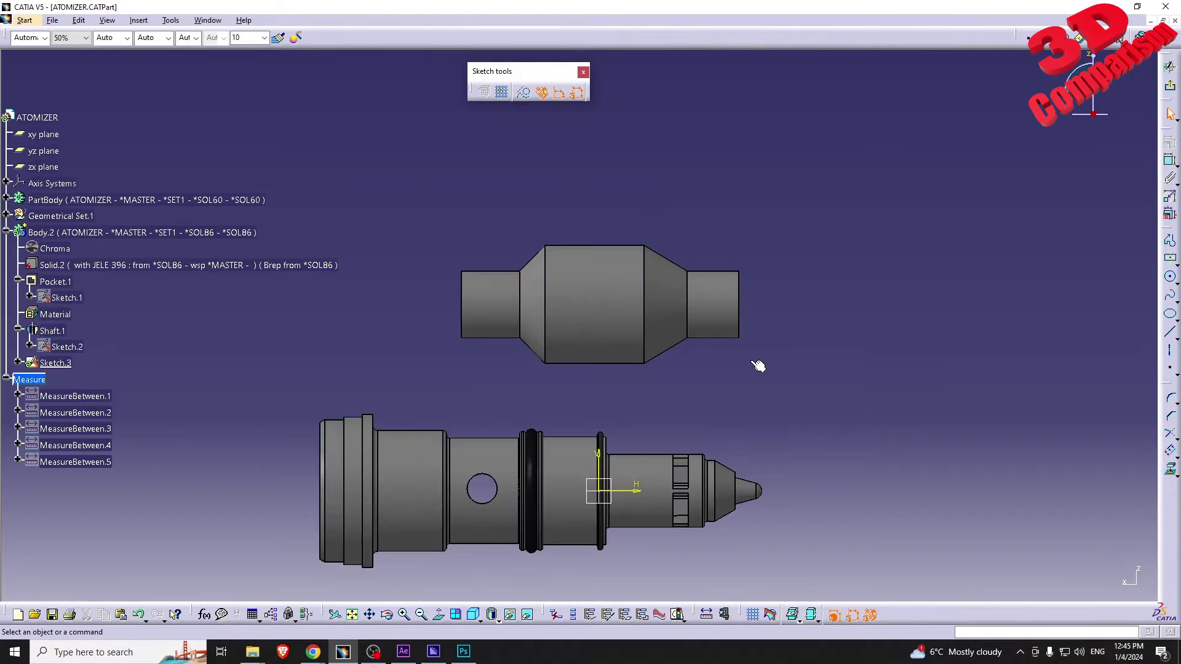
pyautogui.click(1170, 277)
pyautogui.click(949, 303)
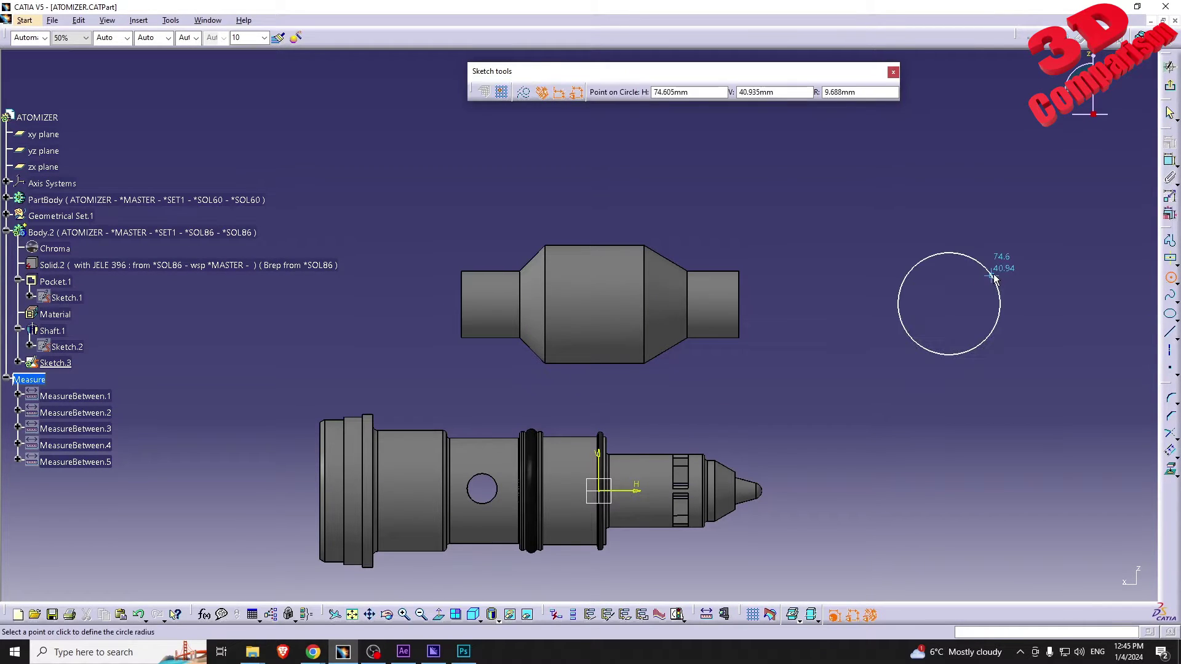
pyautogui.click(998, 303)
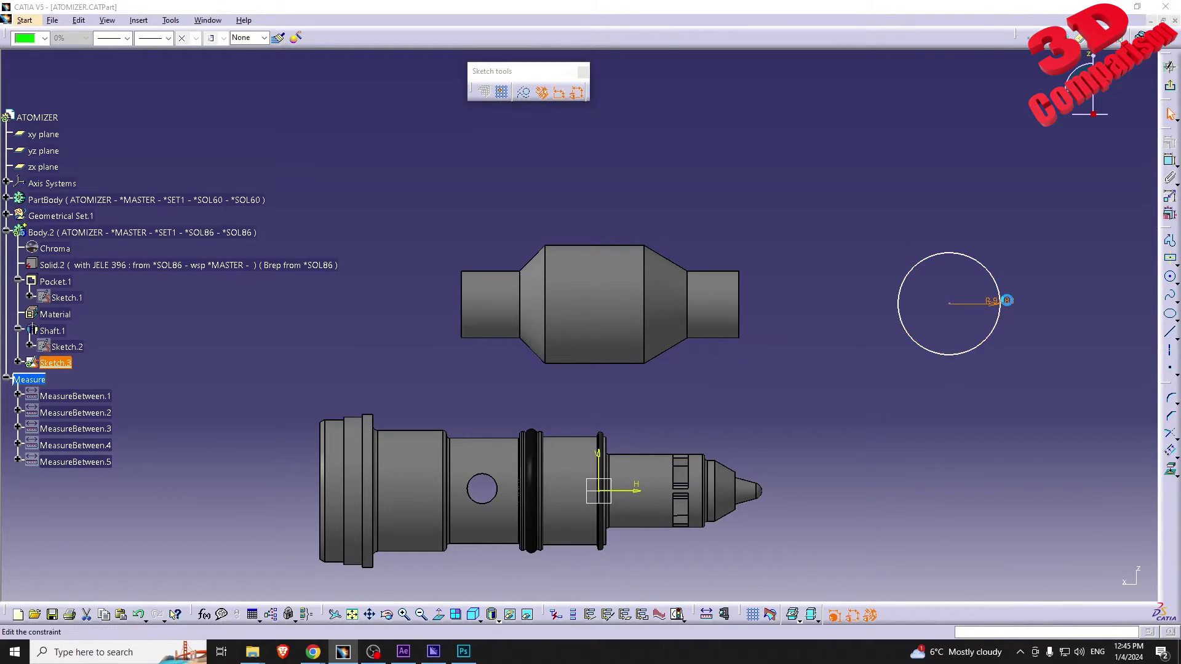
pyautogui.doubleClick(999, 301)
pyautogui.write('10')
pyautogui.press('Return')
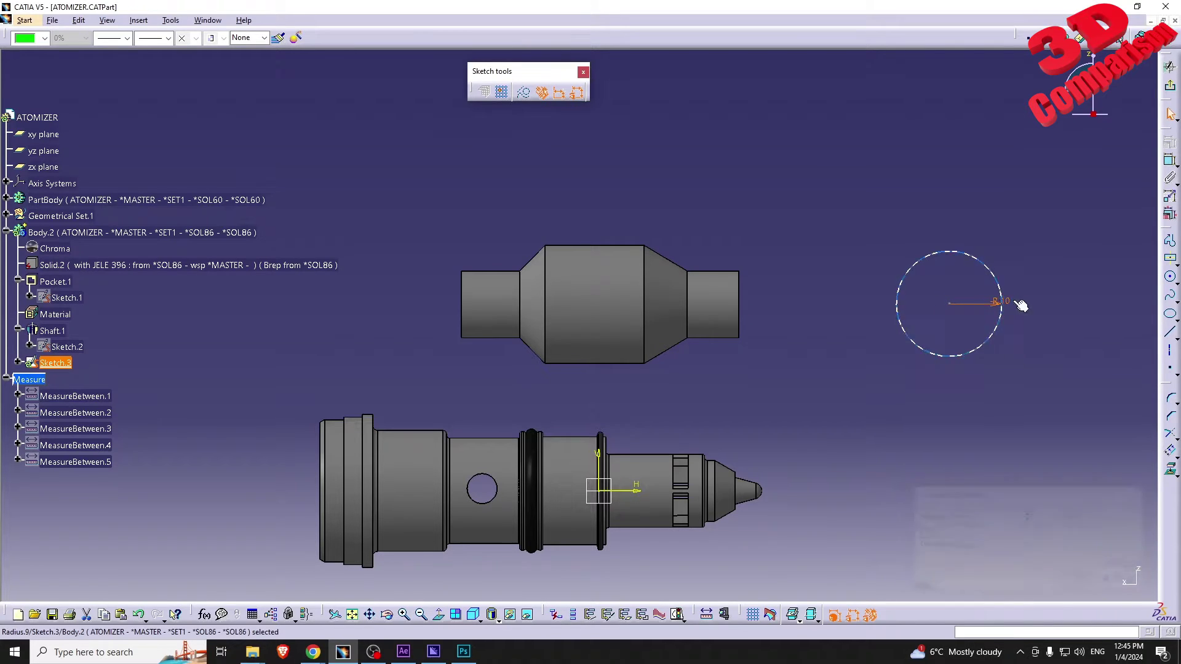
# Add a concentric inner circle with radius 8 mm.
pyautogui.click(1170, 277)
pyautogui.click(949, 304)
pyautogui.click(977, 302)
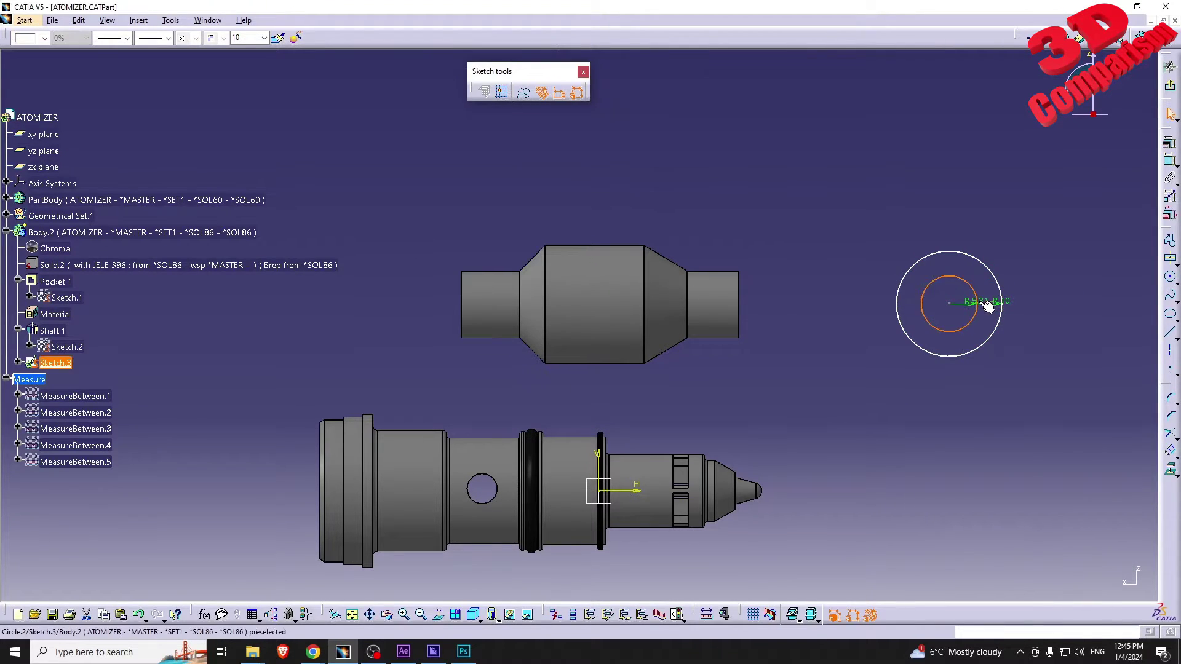
pyautogui.doubleClick(984, 301)
pyautogui.write('8')
pyautogui.press('Return')
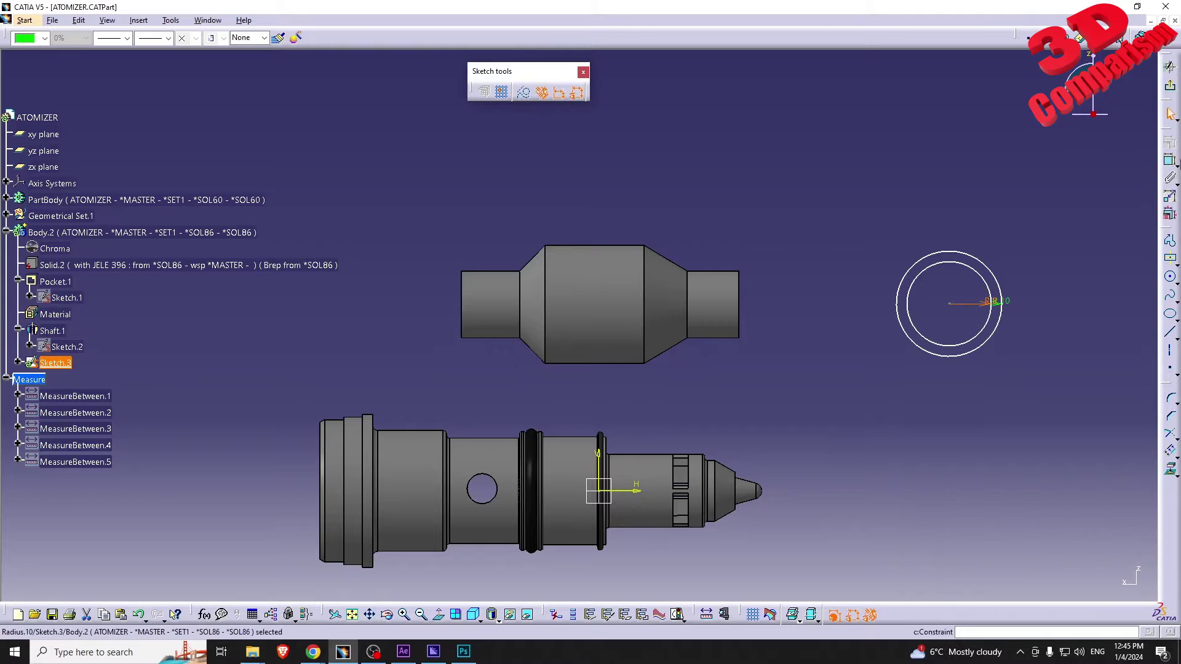
# Exit the sketch and pad the concentric circles into the ring Pad.1.
pyautogui.click(1171, 90)
pyautogui.click(1170, 180)
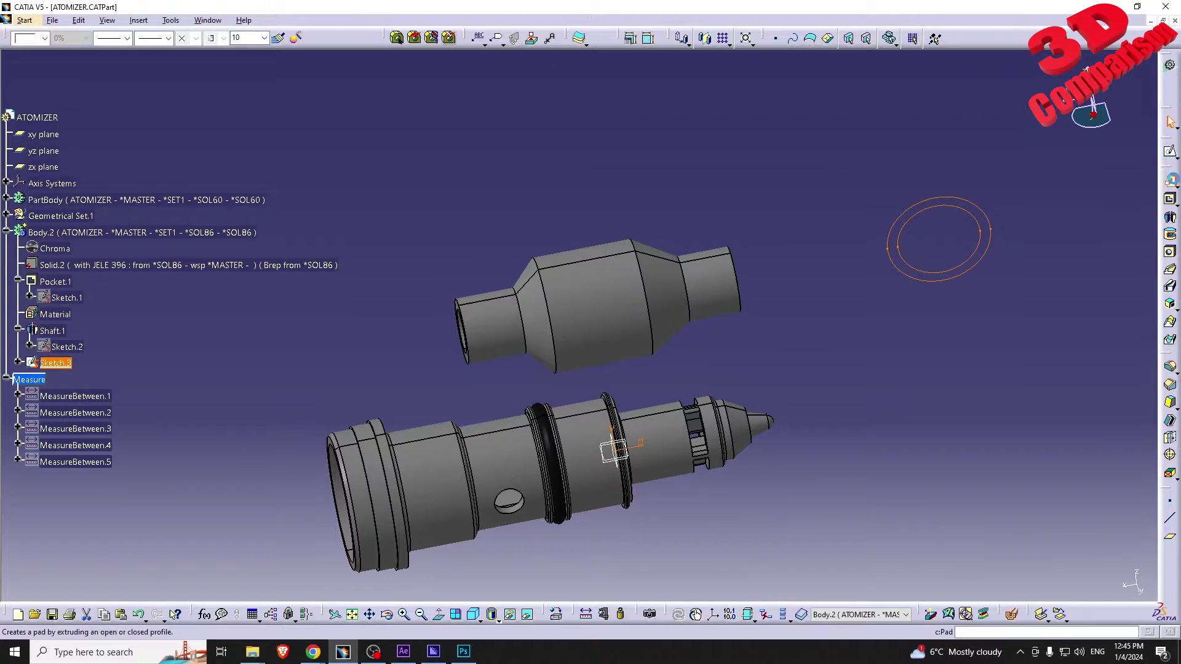
pyautogui.click(1030, 579)
pyautogui.moveTo(854, 382); pyautogui.dragTo(804, 337, button='middle')
# Read the ring pad's wall thickness in Thickness mode, about 1.99 mm, and cancel the measurement.
pyautogui.click(604, 614)
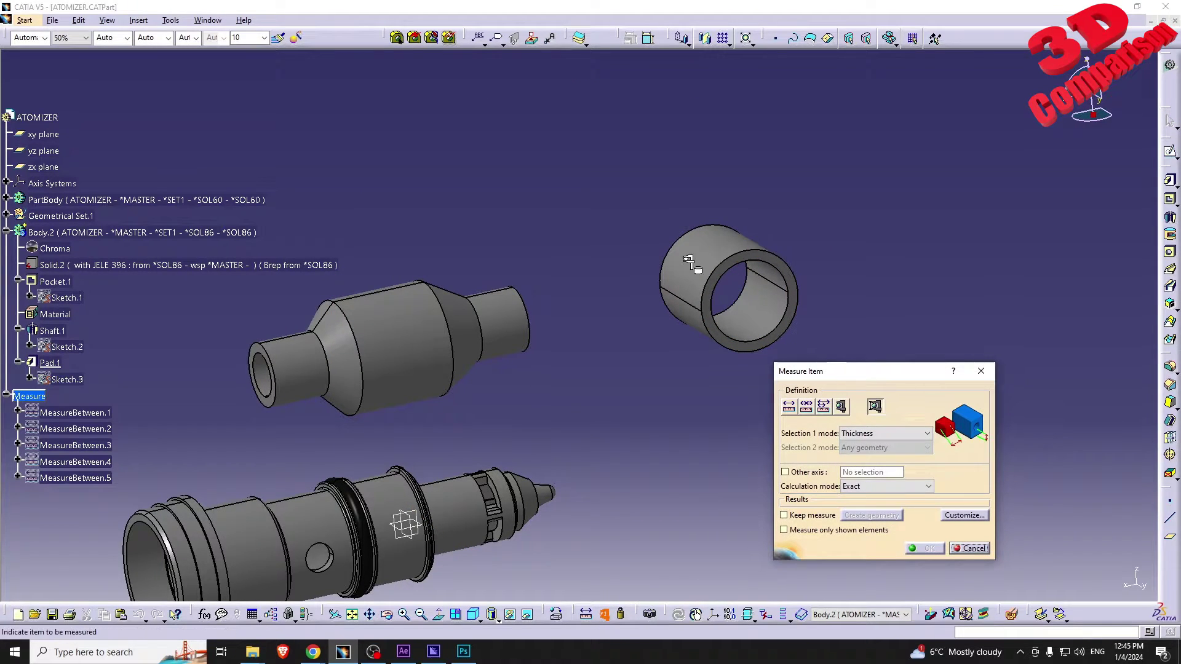
pyautogui.moveTo(707, 270); pyautogui.dragTo(681, 299, button='middle')
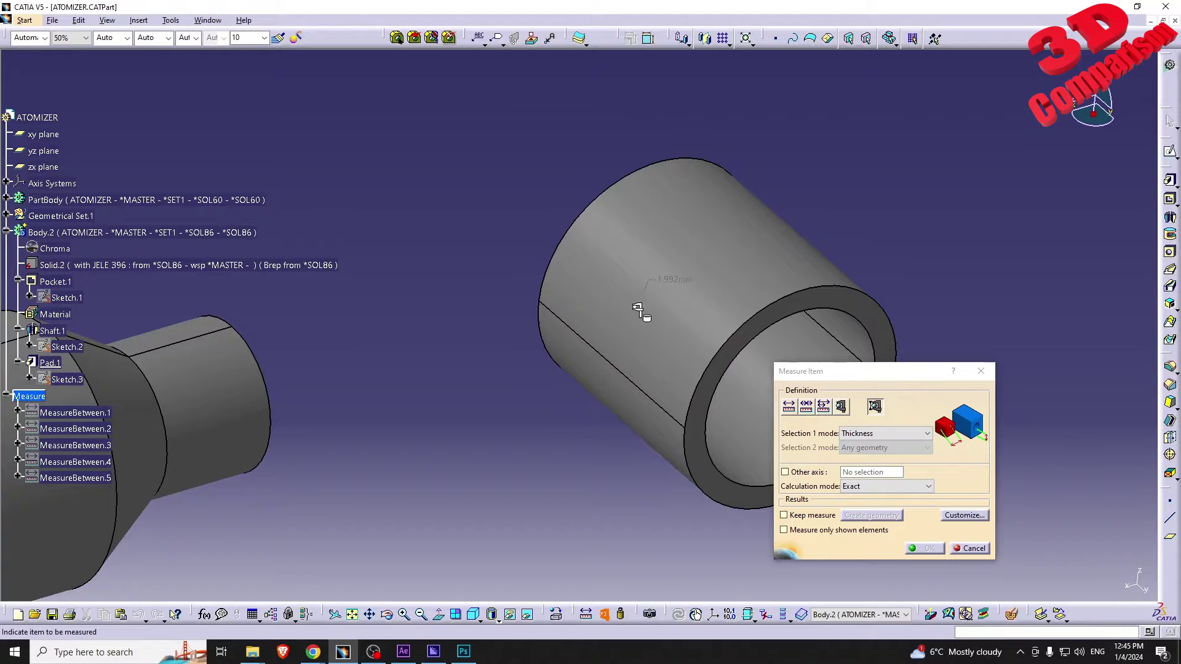
pyautogui.moveTo(642, 320); pyautogui.dragTo(522, 443, button='middle')
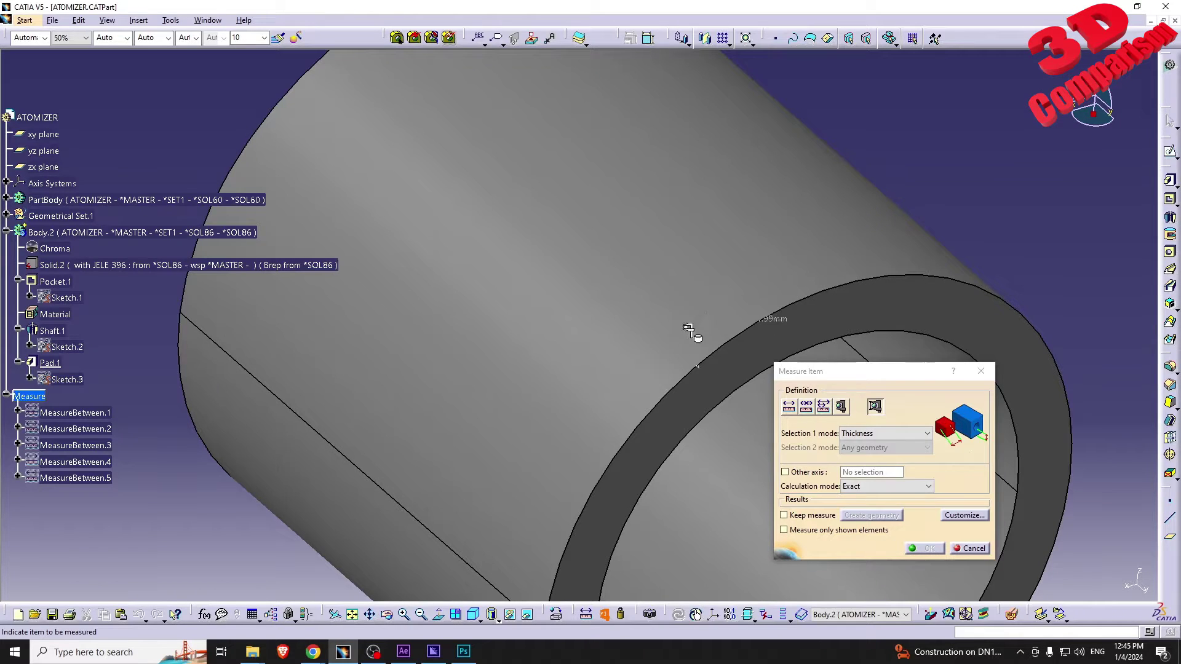
pyautogui.moveTo(706, 306); pyautogui.dragTo(572, 361, button='middle')
pyautogui.moveTo(555, 316); pyautogui.dragTo(732, 369, button='middle')
pyautogui.click(972, 550)
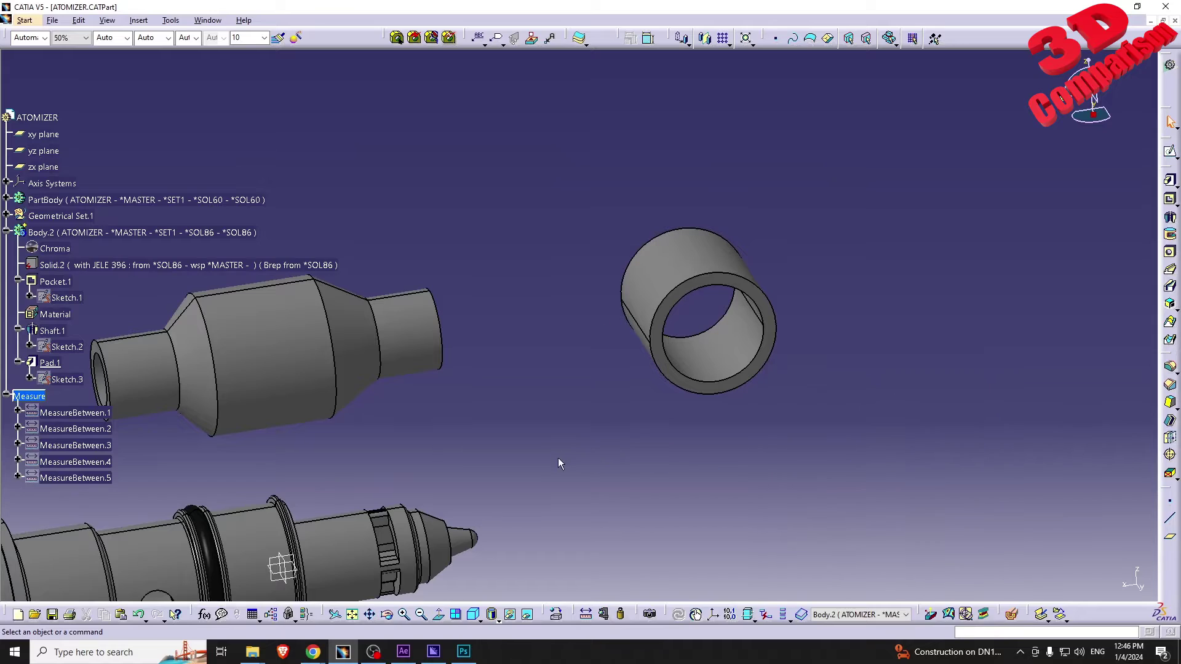
pyautogui.moveTo(560, 463); pyautogui.dragTo(661, 368, button='middle')
pyautogui.click(382, 473)
# On the xy plane, sketch a centred outer rectangle sized 60 mm wide by 50 mm high.
pyautogui.click(1170, 152)
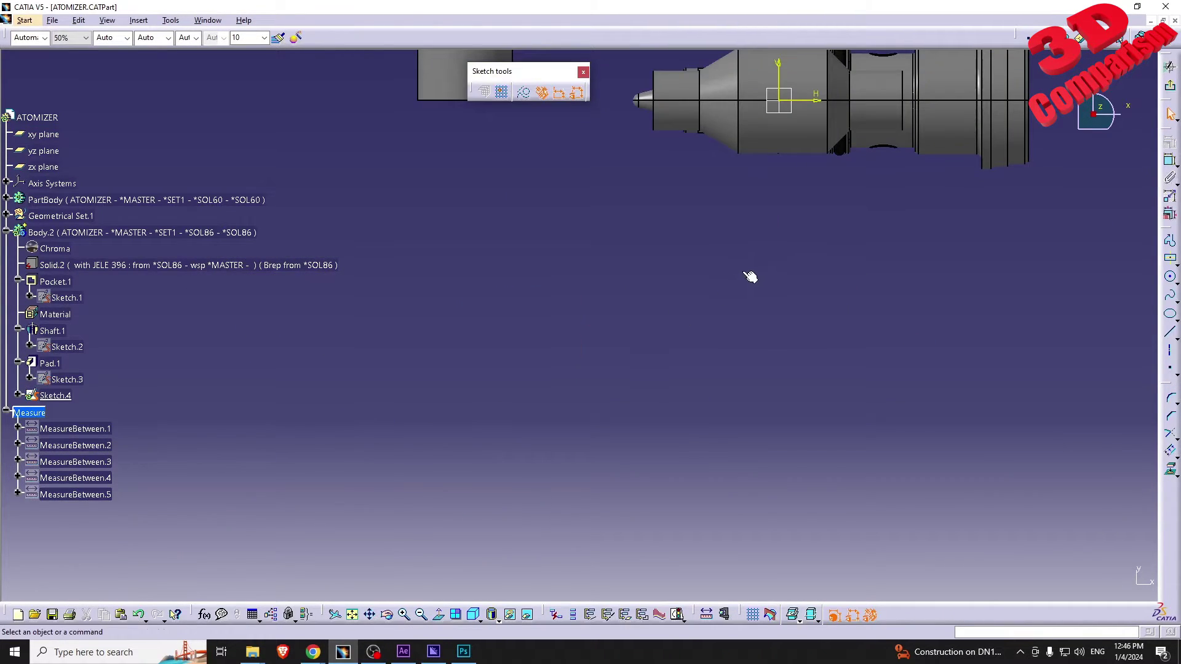
pyautogui.click(1170, 261)
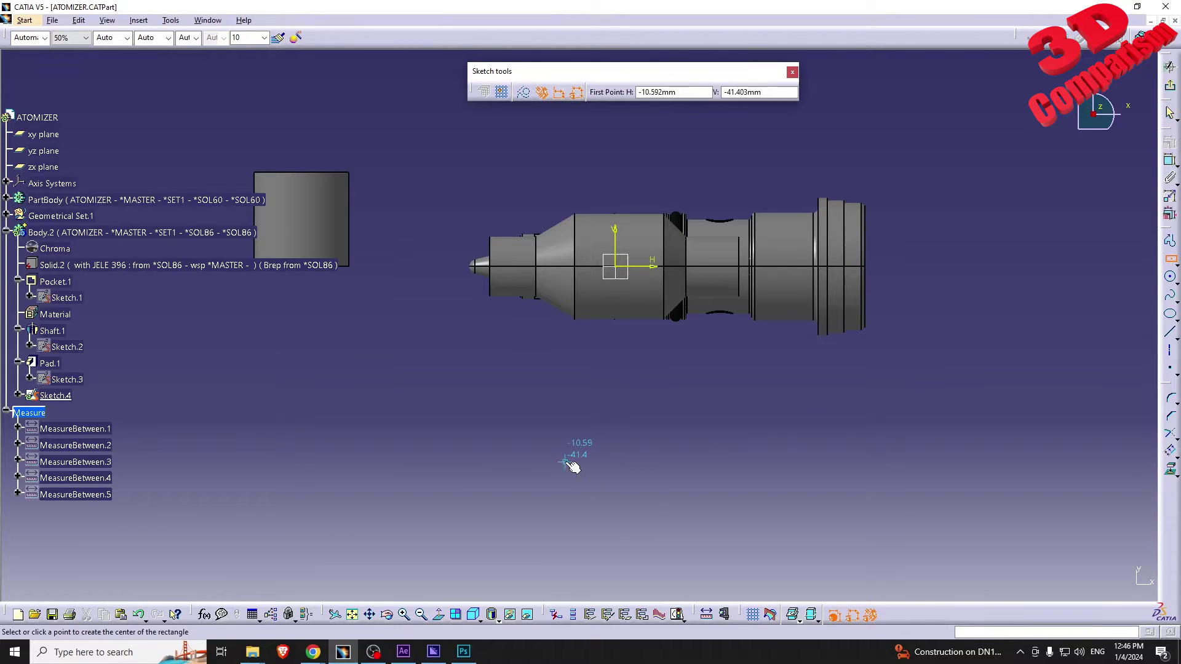
pyautogui.click(575, 476)
pyautogui.click(679, 426)
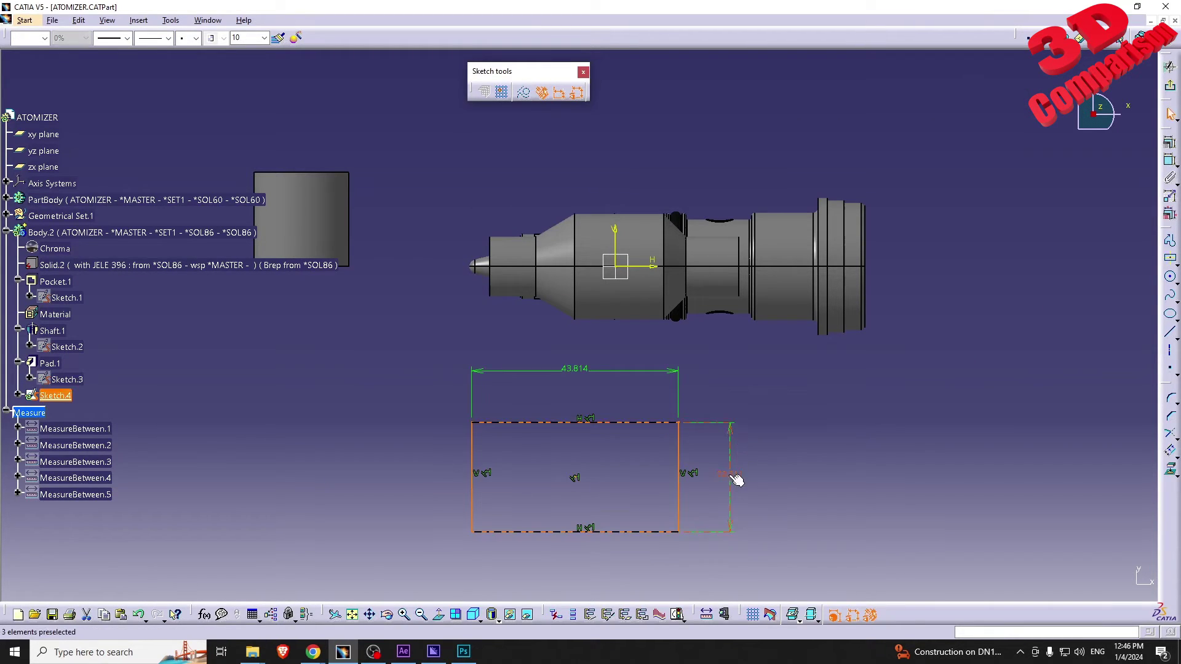
pyautogui.doubleClick(730, 474)
pyautogui.write('50')
pyautogui.press('Return')
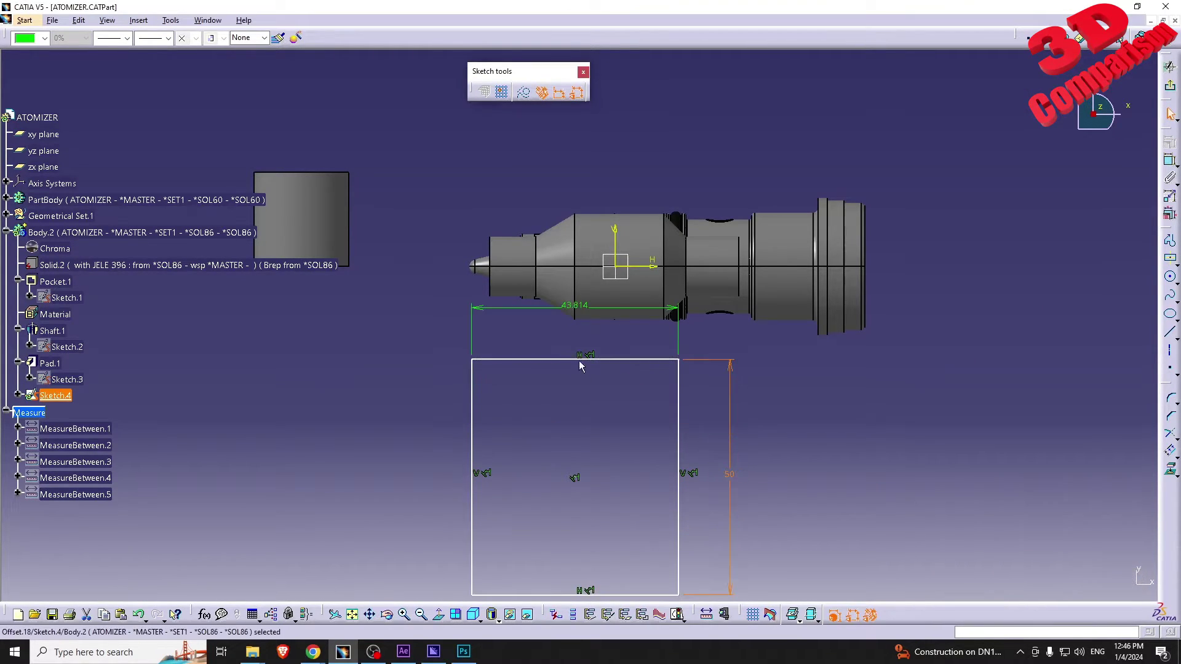
pyautogui.doubleClick(575, 308)
pyautogui.write('60')
pyautogui.press('Return')
# Add a centred inner rectangle sized 56 by 46 mm inside the outer one.
pyautogui.click(1171, 258)
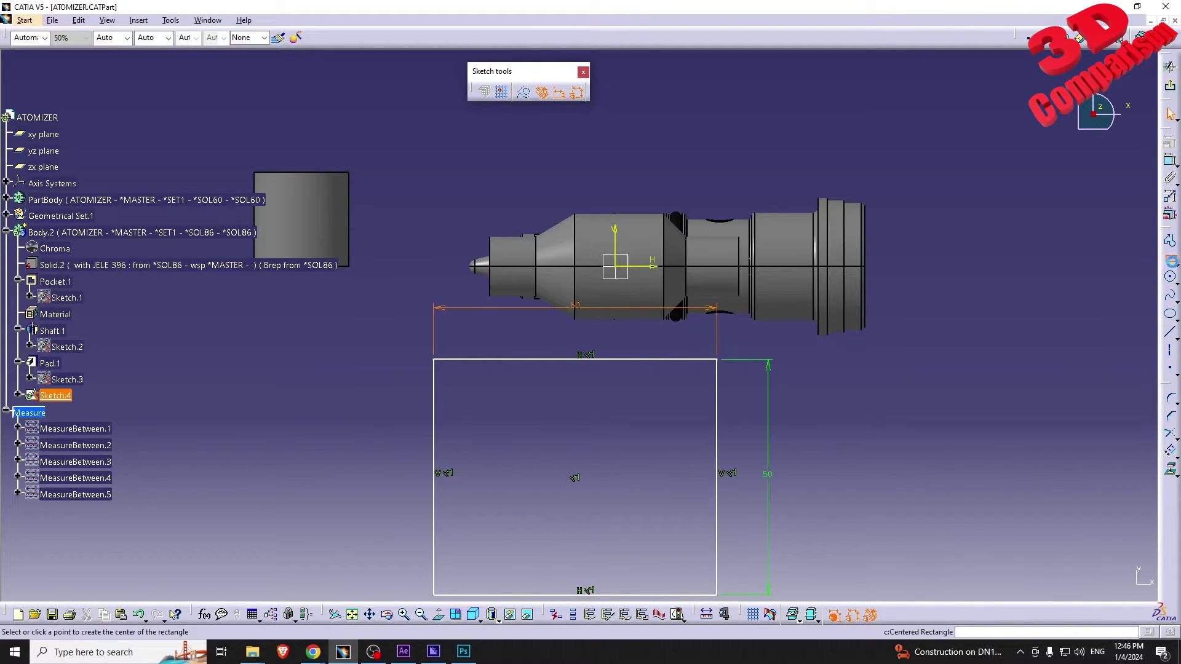
pyautogui.click(693, 398)
pyautogui.doubleClick(752, 479)
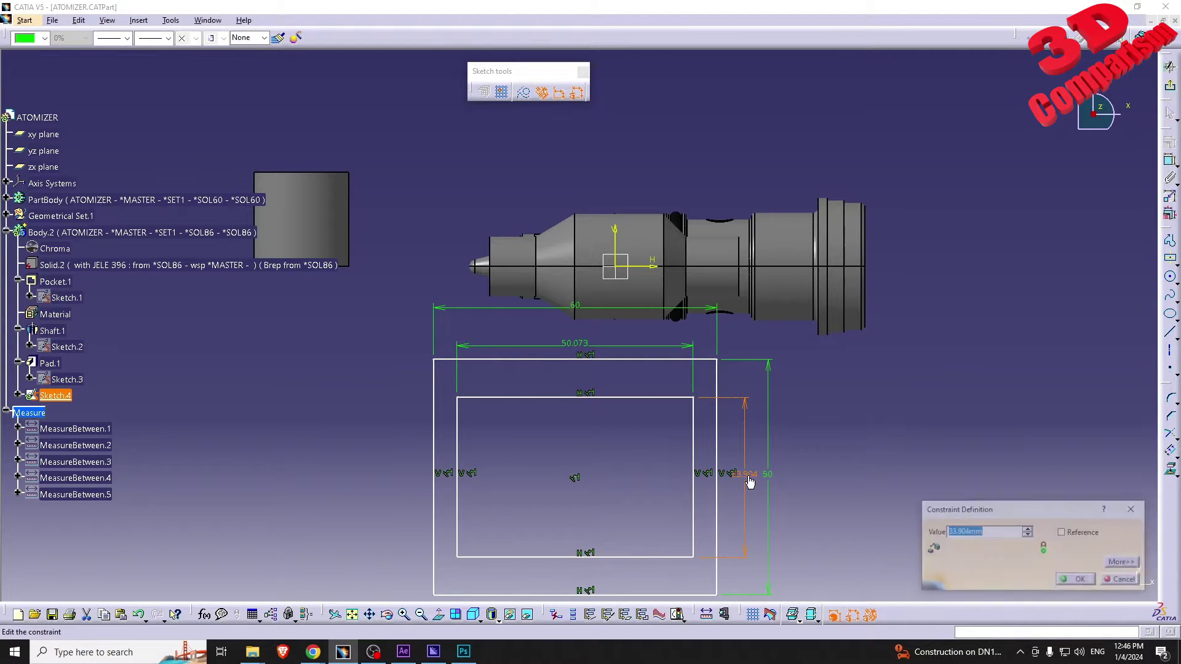
pyautogui.press('Return')
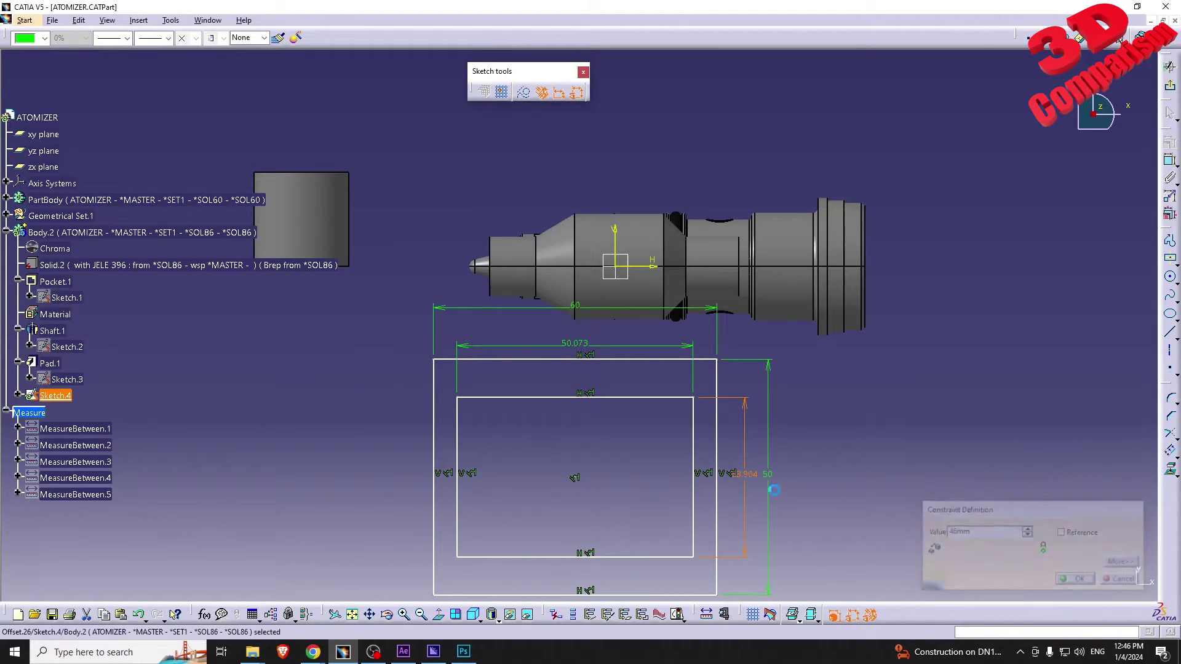
pyautogui.doubleClick(588, 319)
pyautogui.press('Return')
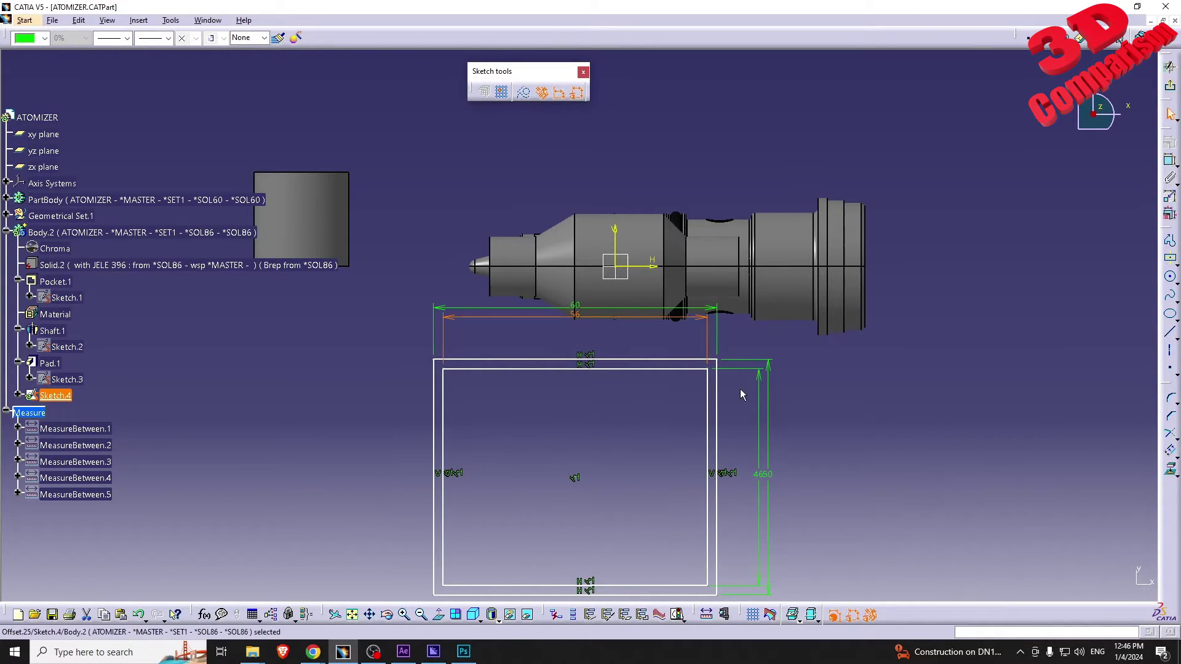
# Pad the nested-rectangle sketch 20 mm into a hollow frame, Pad.2.
pyautogui.click(1170, 85)
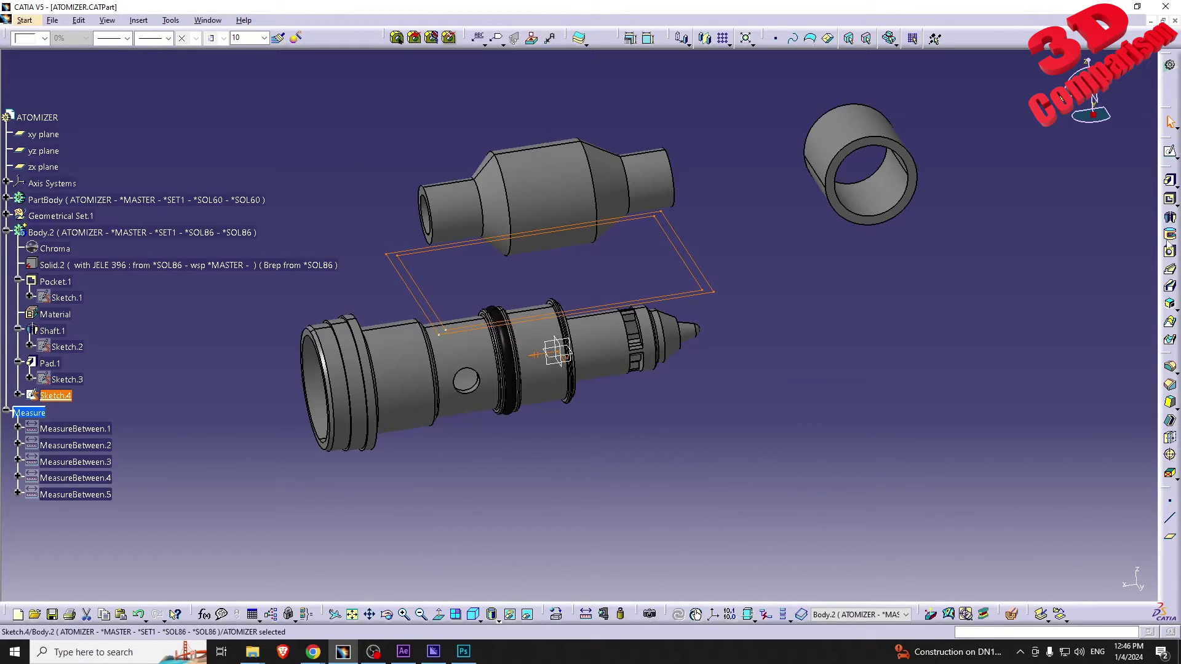
pyautogui.click(1174, 183)
pyautogui.moveTo(662, 379)
pyautogui.mouseDown(button='middle')
pyautogui.moveTo(702, 438)
pyautogui.moveTo(655, 368)
pyautogui.moveTo(720, 422)
pyautogui.moveTo(777, 440)
pyautogui.mouseUp(button='middle')
pyautogui.click(1036, 582)
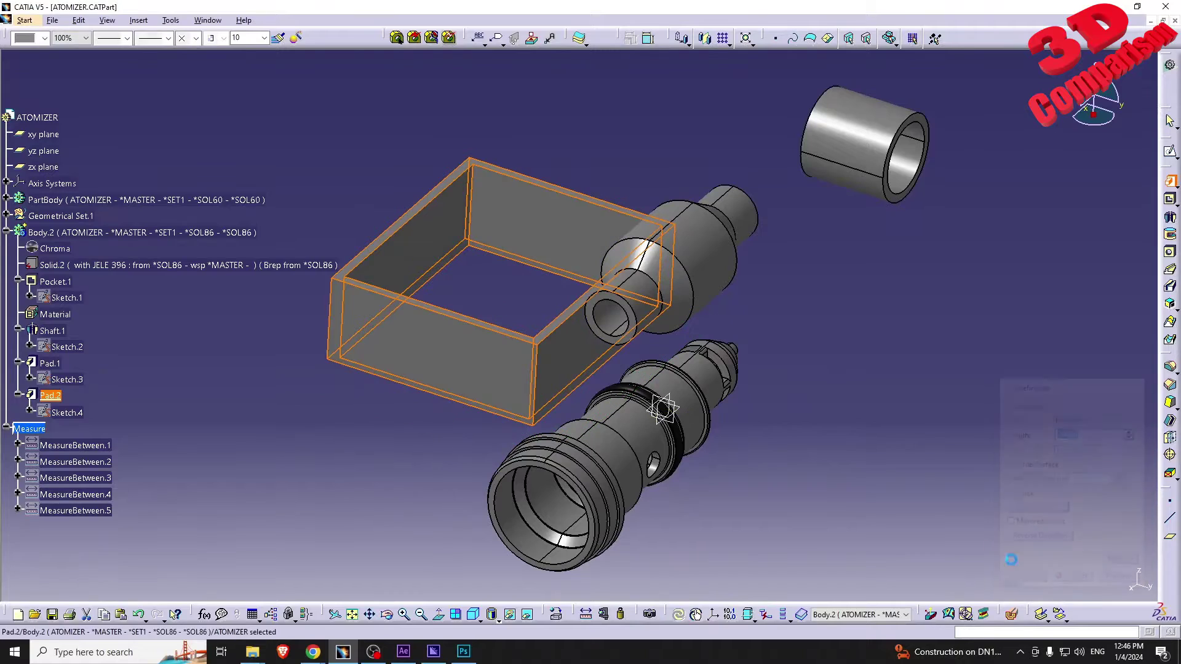
# Check the 2 mm thickness of the frame wall and tube end with Measure Item, then cancel.
pyautogui.click(603, 614)
pyautogui.moveTo(584, 383); pyautogui.dragTo(517, 308, button='middle')
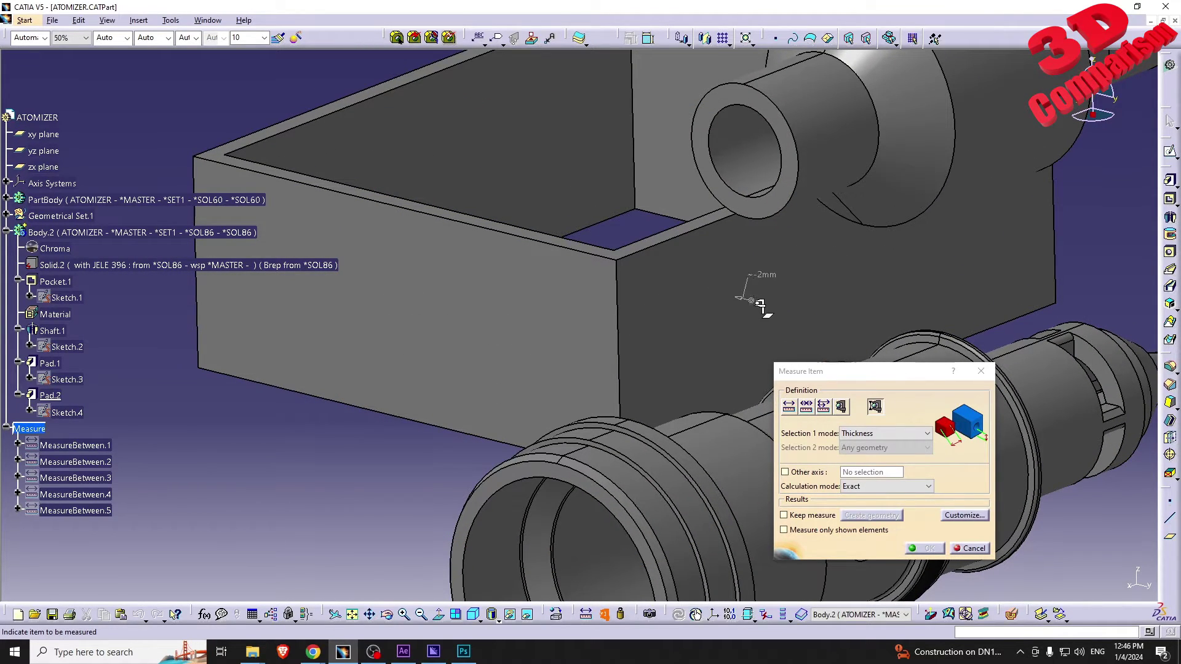
pyautogui.moveTo(706, 254); pyautogui.dragTo(705, 319, button='middle')
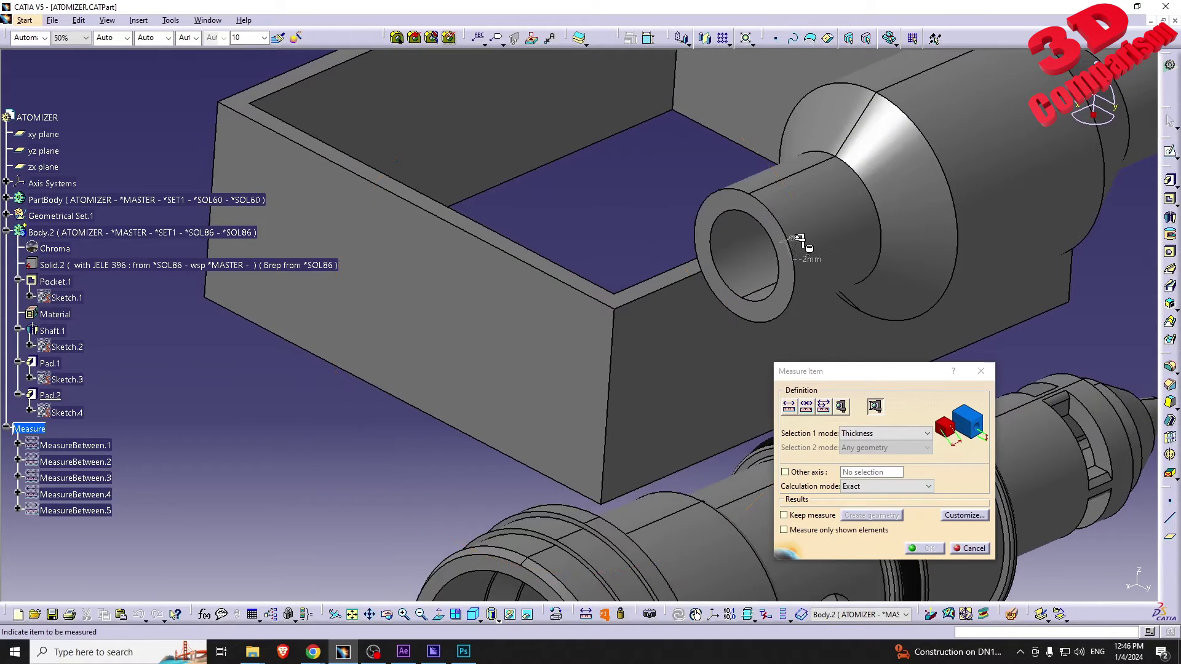
pyautogui.moveTo(804, 244); pyautogui.dragTo(710, 319, button='middle')
pyautogui.moveTo(917, 232); pyautogui.dragTo(681, 326, button='middle')
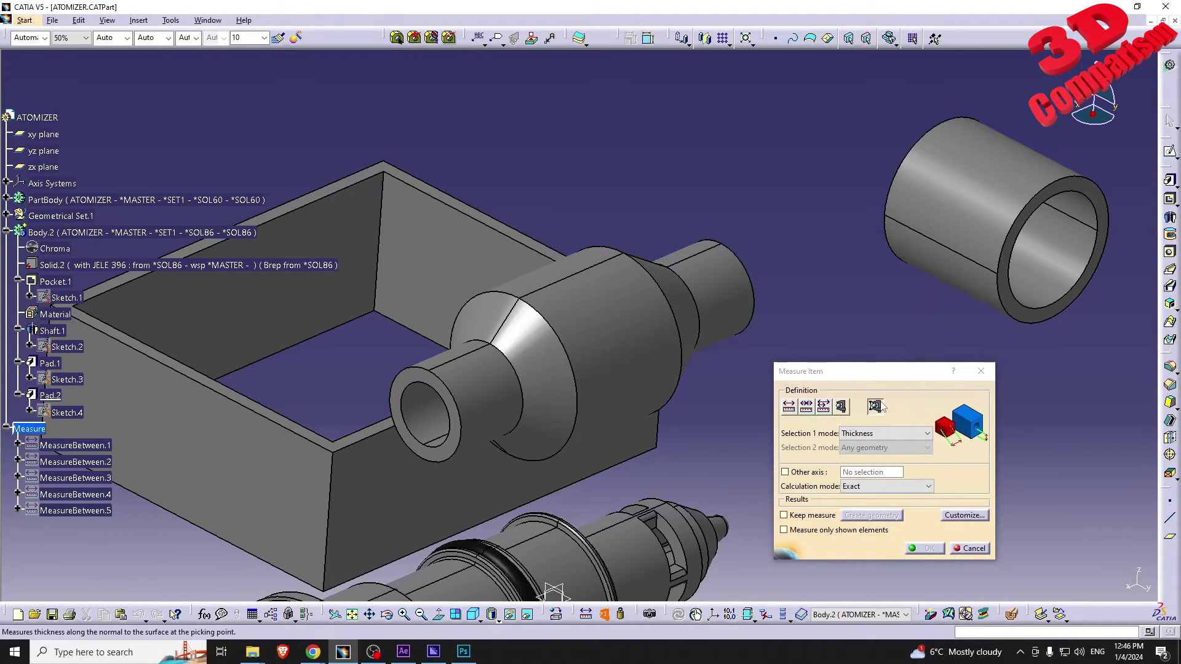
pyautogui.click(966, 548)
pyautogui.moveTo(639, 425); pyautogui.dragTo(726, 442, button='middle')
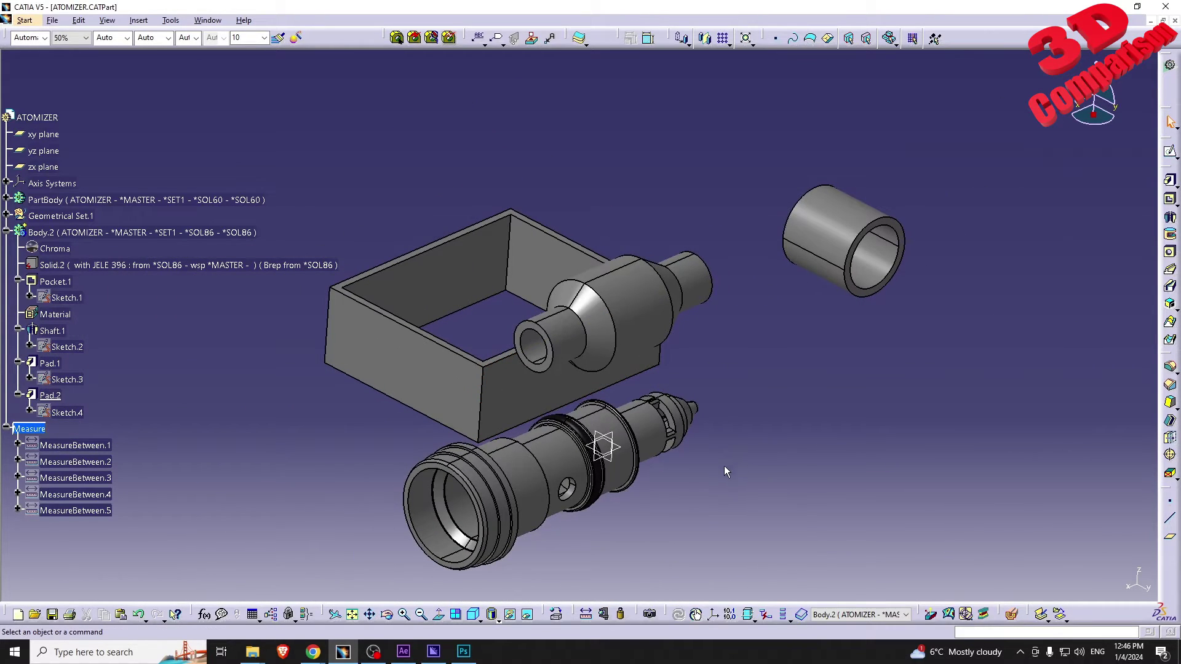
pyautogui.moveTo(639, 463); pyautogui.dragTo(622, 497, button='middle')
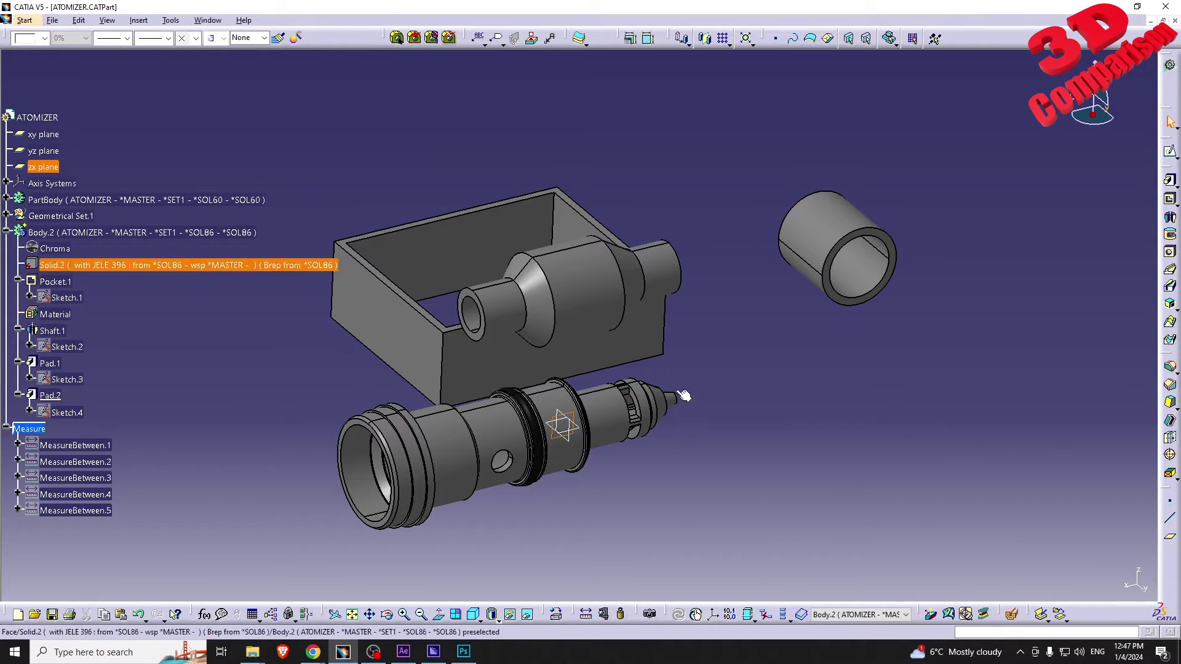
# Sketch a closed slanted parallelogram profile on the zx plane.
pyautogui.click(1170, 150)
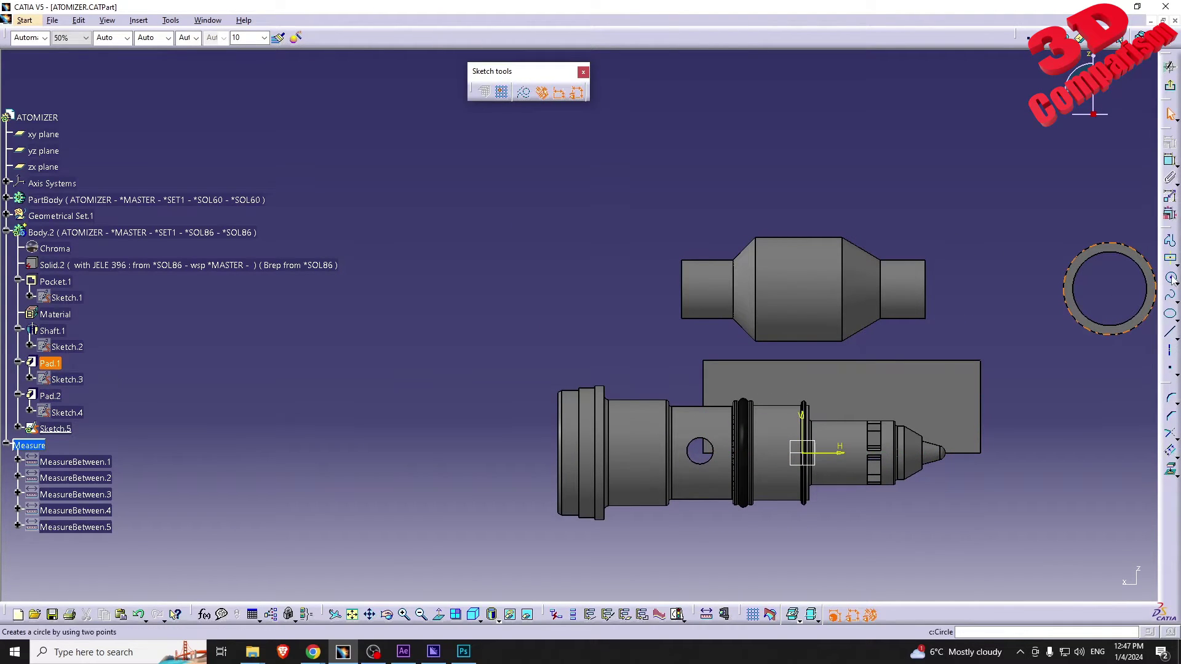
pyautogui.click(1170, 241)
pyautogui.click(383, 423)
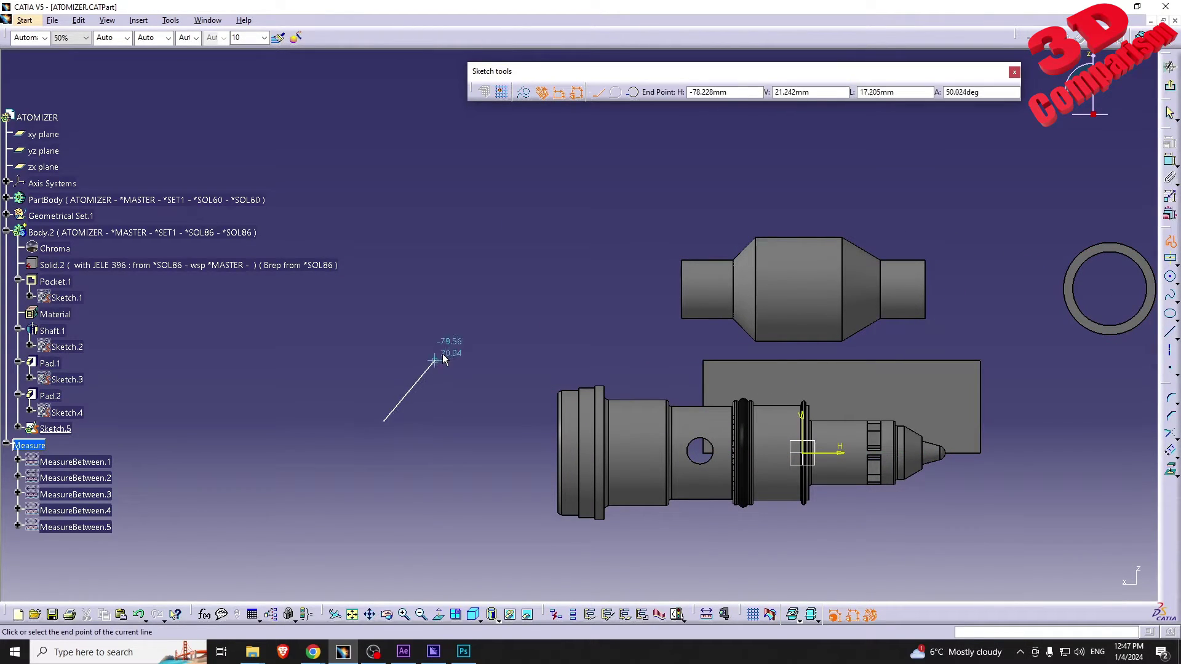
pyautogui.click(415, 355)
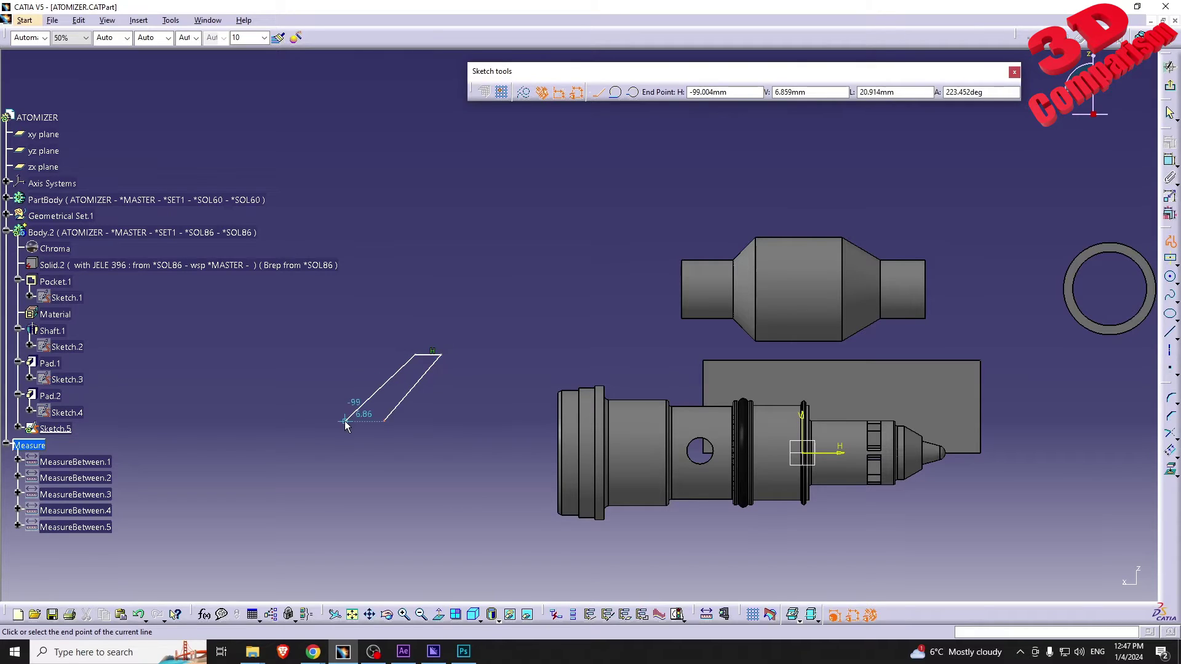
pyautogui.click(350, 421)
pyautogui.click(384, 422)
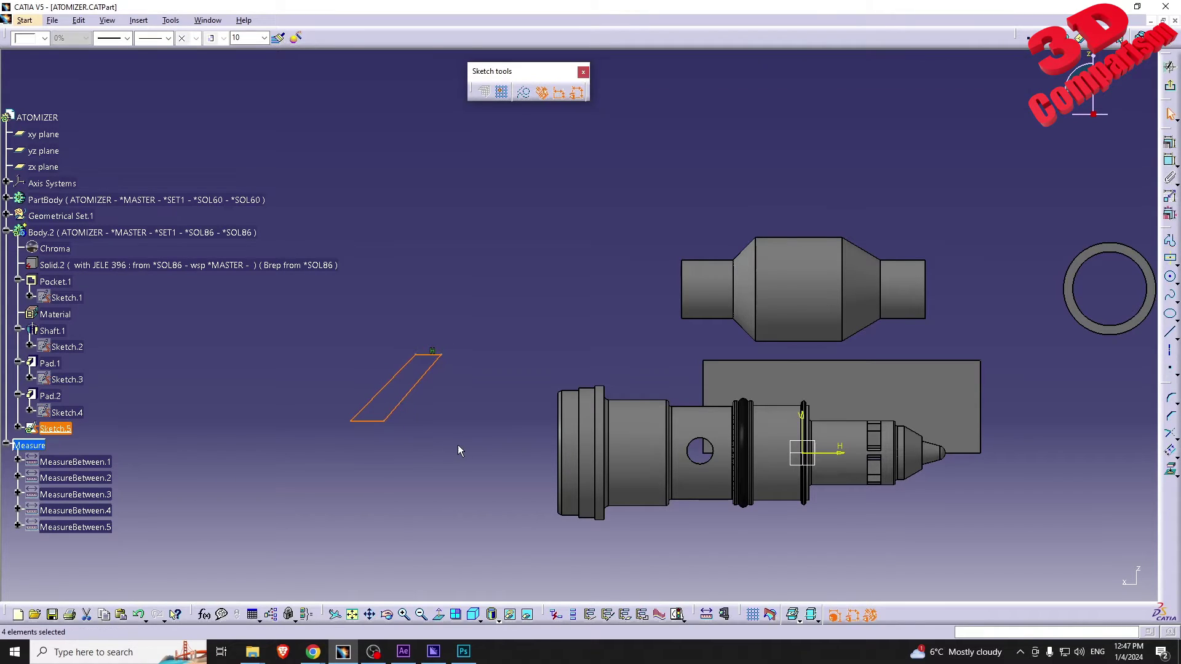
# Pad the parallelogram 20 mm in the reversed direction to create Pad.3.
pyautogui.click(1170, 66)
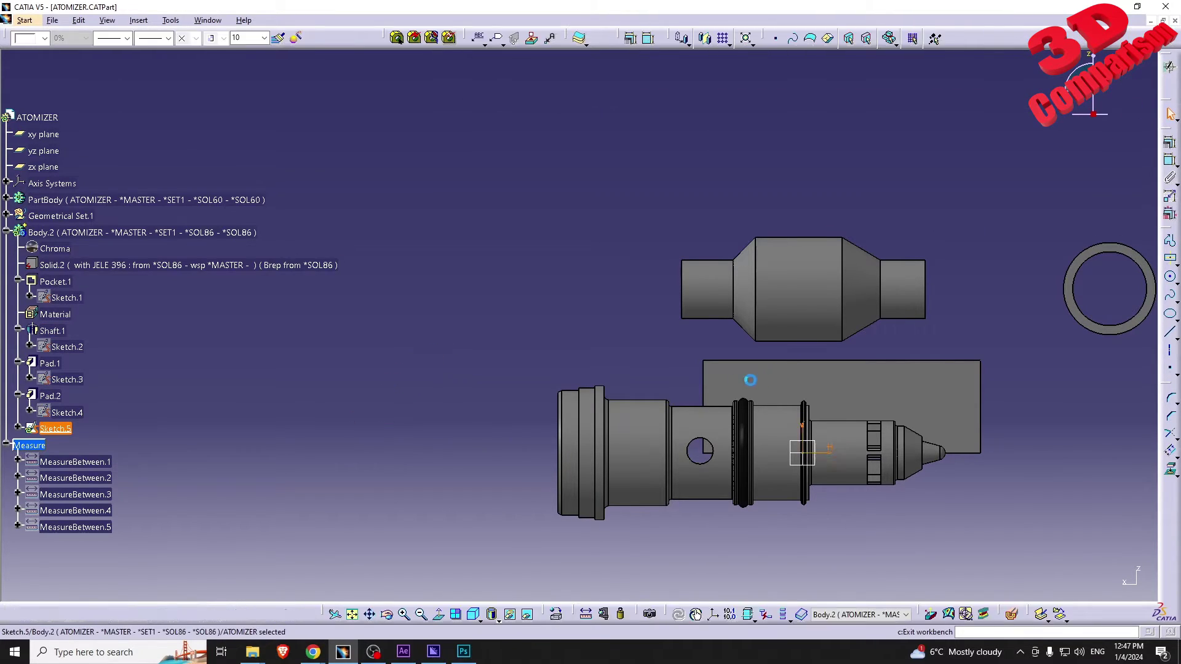
pyautogui.click(1169, 179)
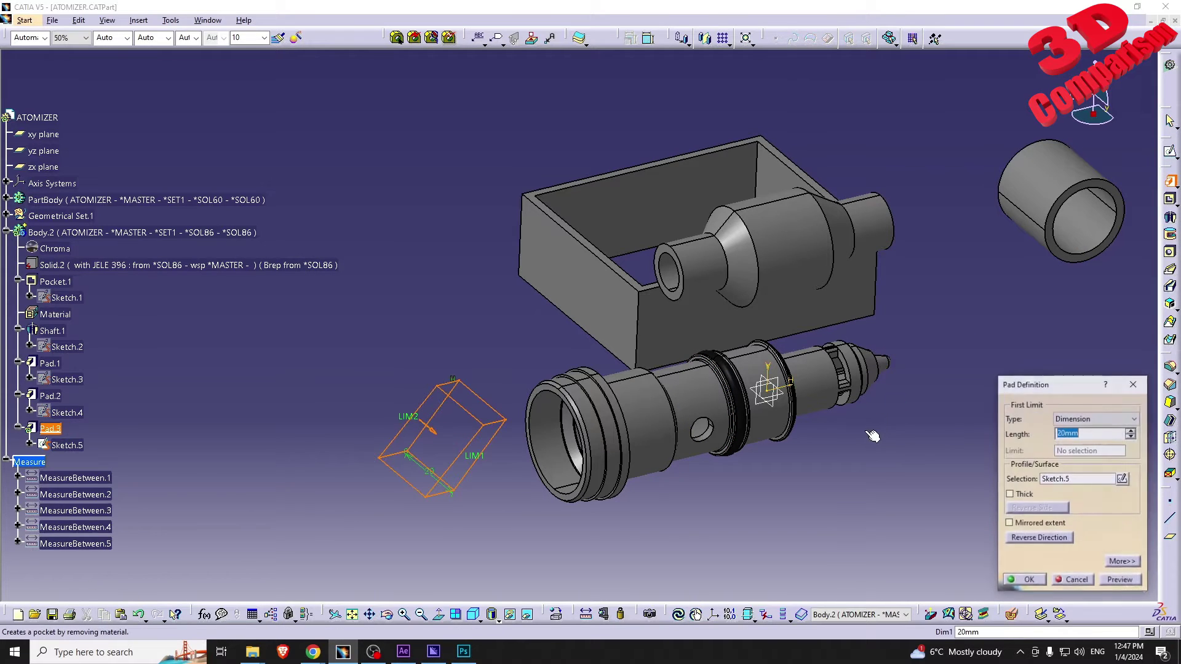
pyautogui.click(1033, 538)
pyautogui.click(1120, 580)
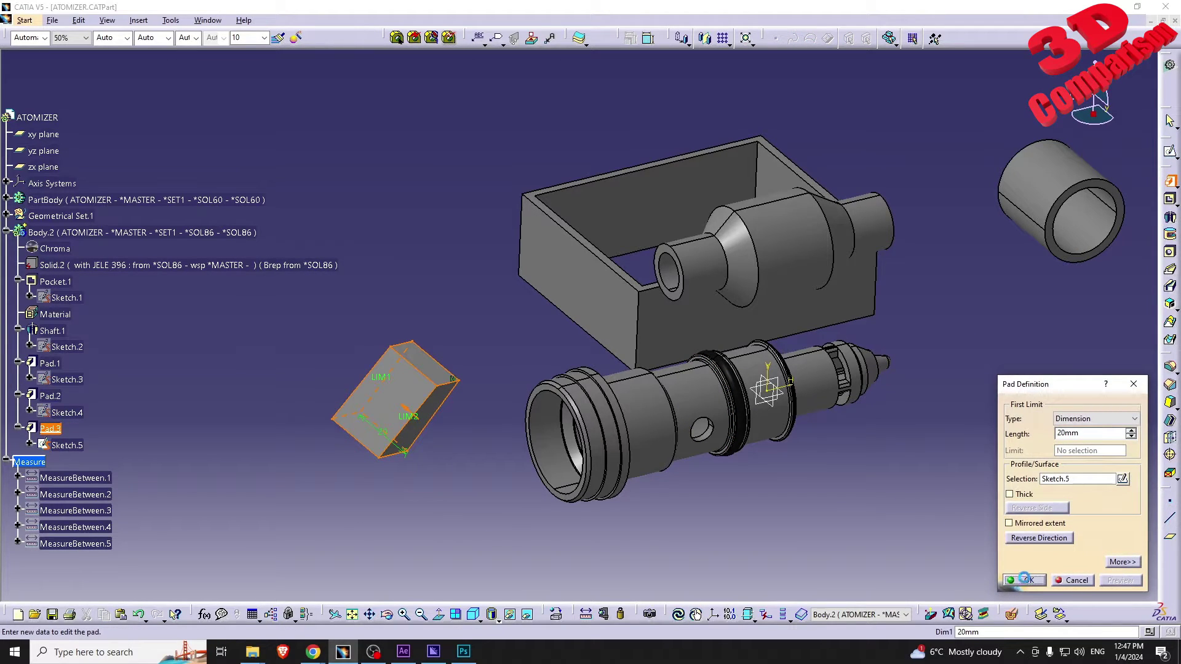
pyautogui.click(1027, 580)
pyautogui.moveTo(751, 469); pyautogui.dragTo(505, 523, button='middle')
# Measure between the Pad.3 face and the Pad.2 box face: 56.747mm and 40.732deg.
pyautogui.click(586, 614)
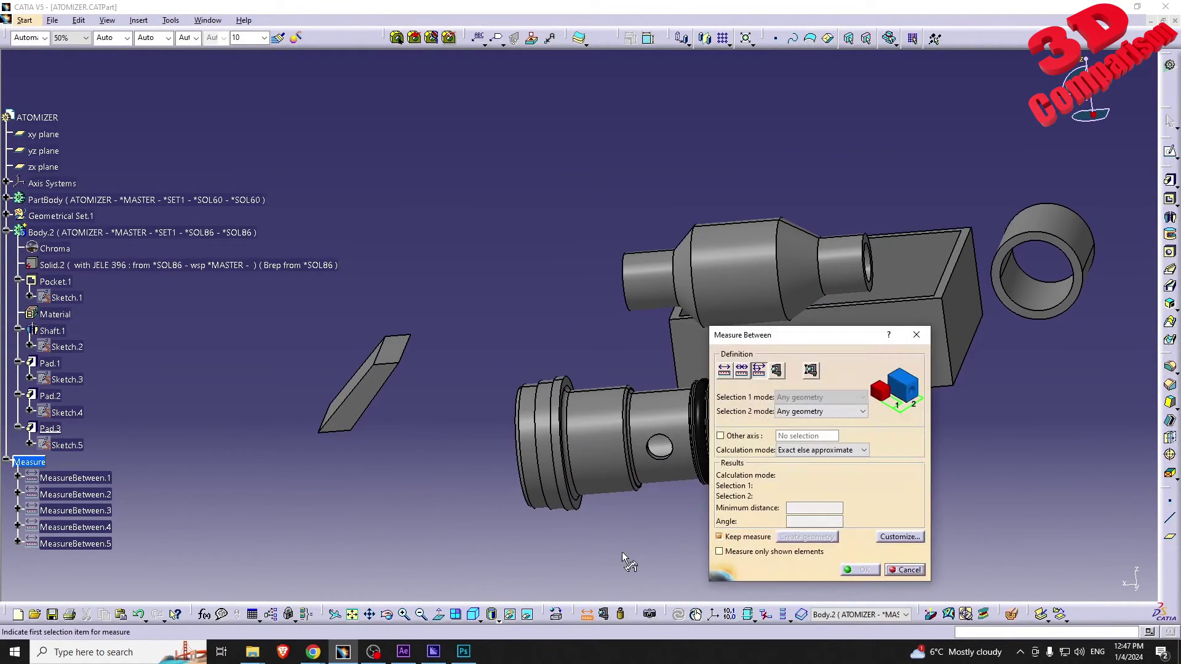
pyautogui.moveTo(464, 394); pyautogui.dragTo(424, 375, button='middle')
pyautogui.click(420, 367)
pyautogui.moveTo(420, 368); pyautogui.dragTo(433, 438, button='middle')
pyautogui.click(588, 365)
pyautogui.moveTo(503, 450); pyautogui.dragTo(333, 306)
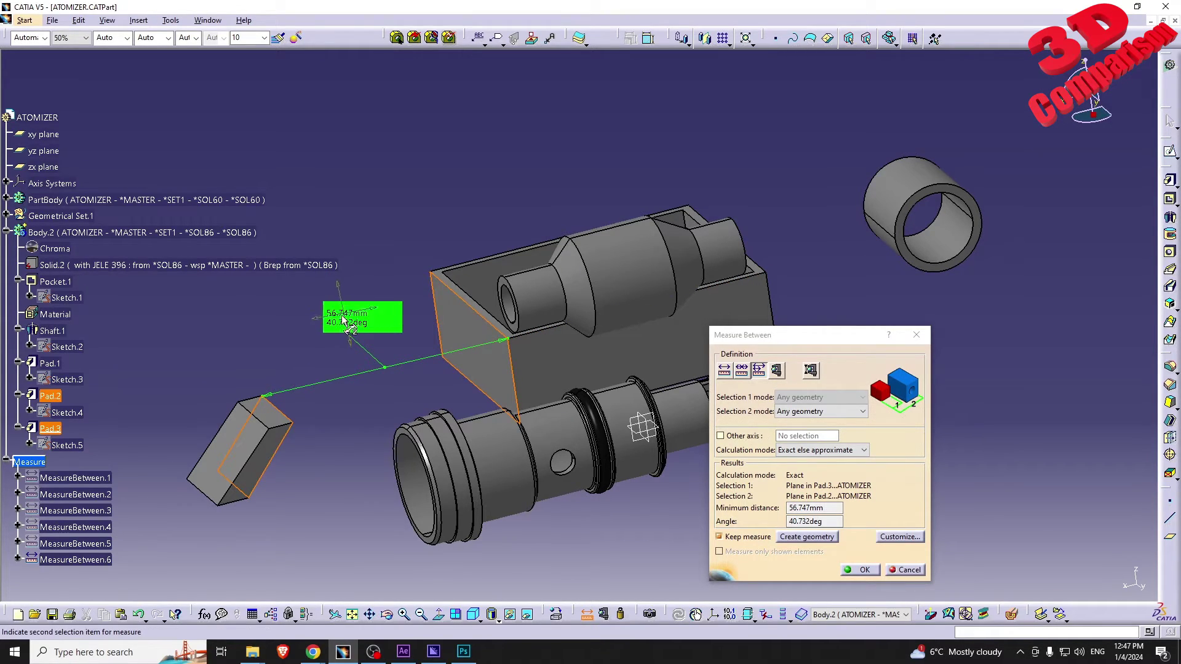
pyautogui.moveTo(372, 320); pyautogui.dragTo(401, 304)
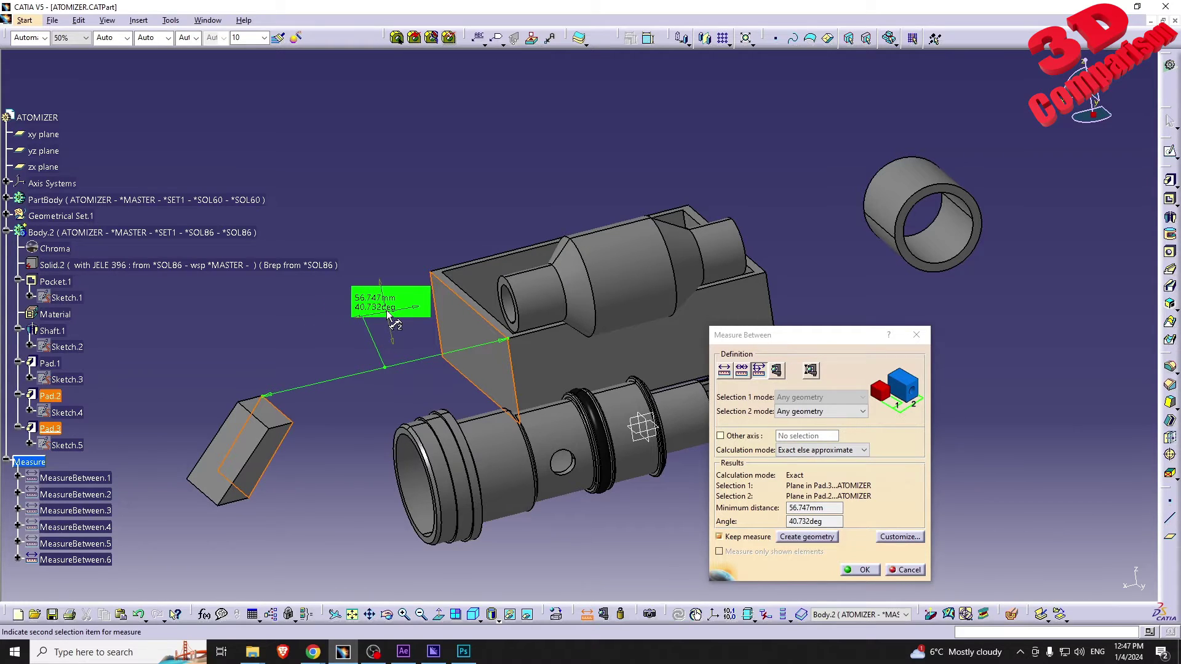
# Show the angle on the label, keep it as MeasureBetween.6, and reopen Sketch.5.
pyautogui.click(909, 537)
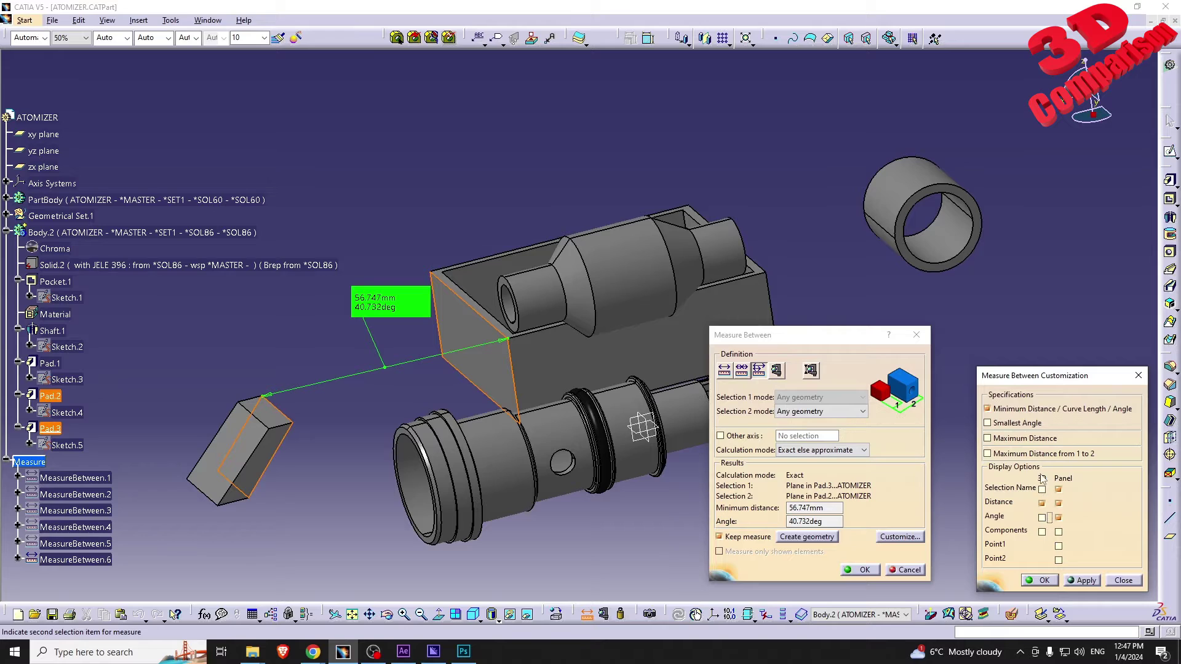
pyautogui.click(1082, 580)
pyautogui.click(1040, 580)
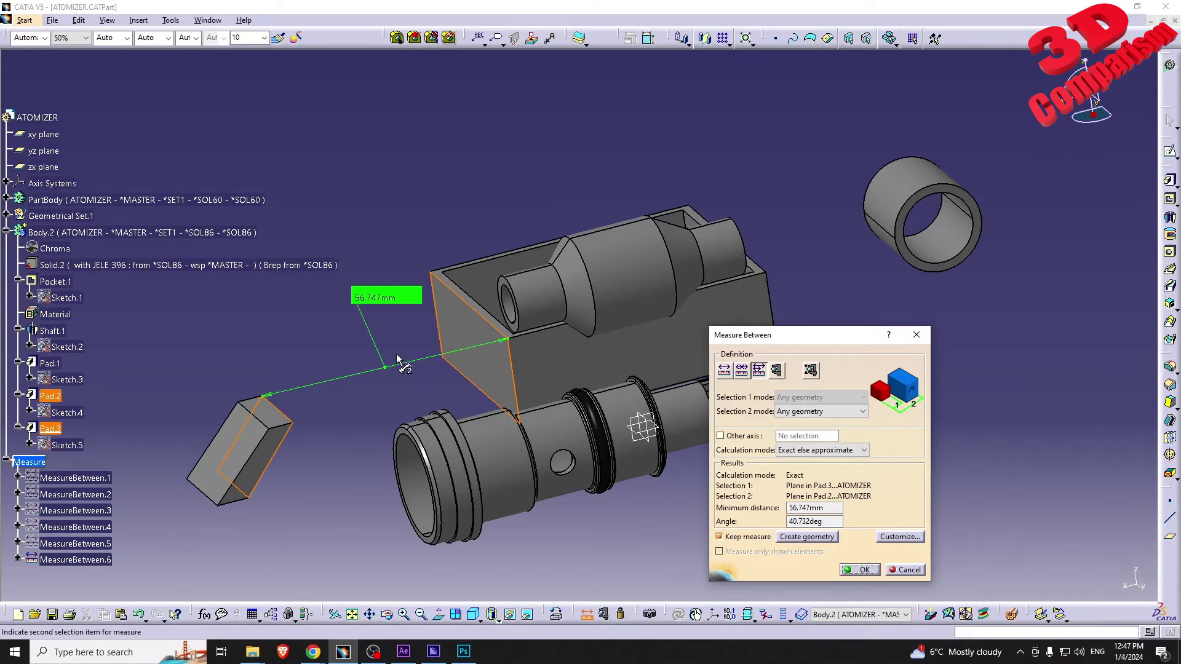
pyautogui.moveTo(371, 301); pyautogui.dragTo(348, 317)
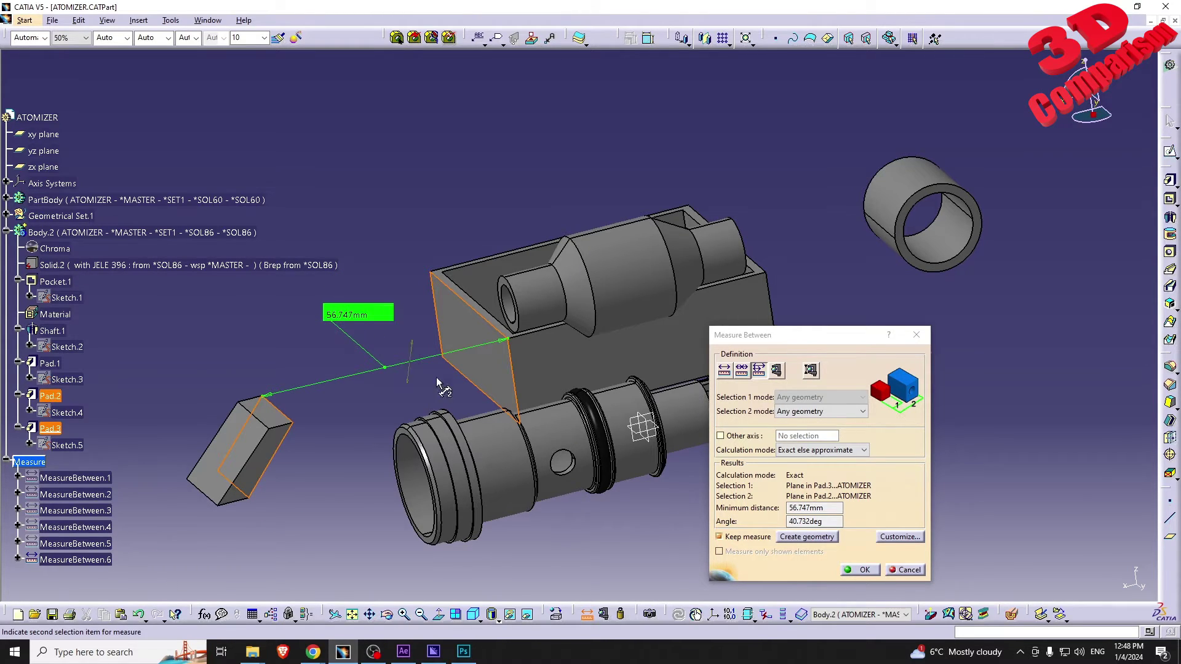
pyautogui.doubleClick(830, 522)
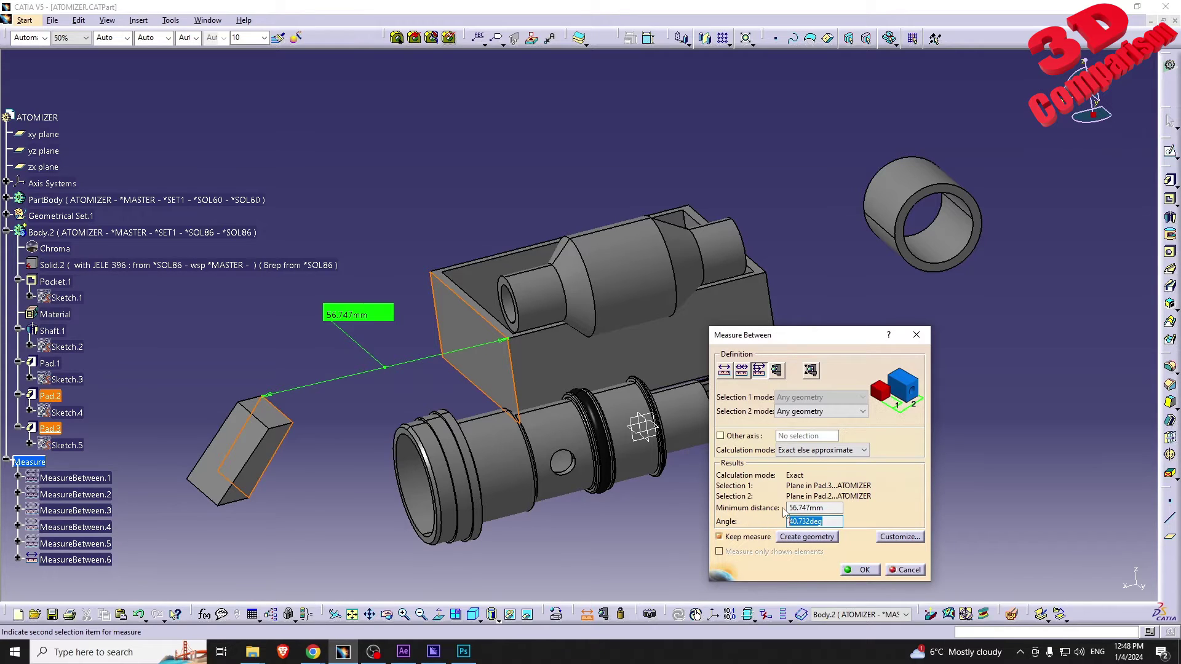
pyautogui.doubleClick(823, 508)
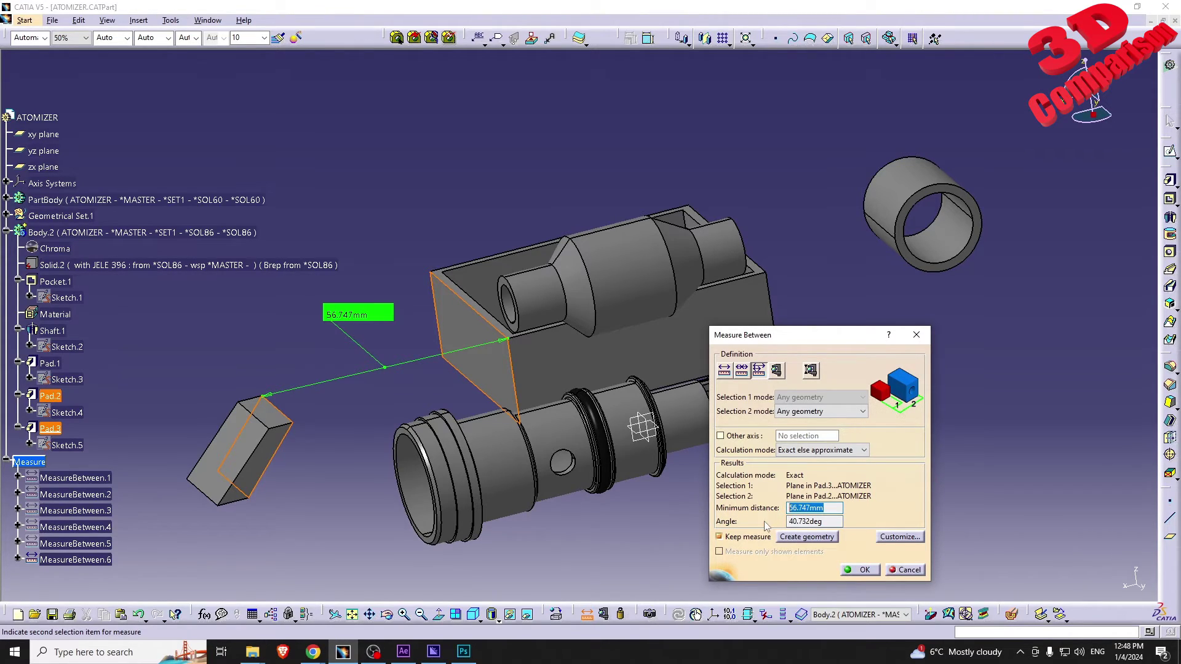
pyautogui.click(899, 537)
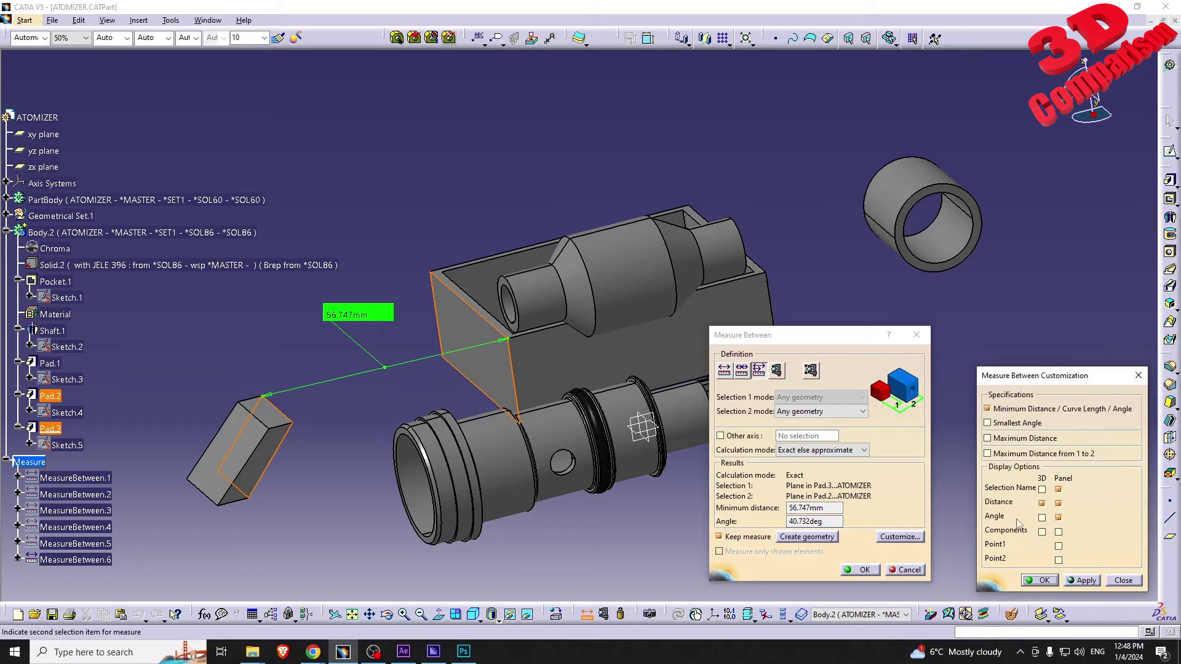
pyautogui.click(1084, 580)
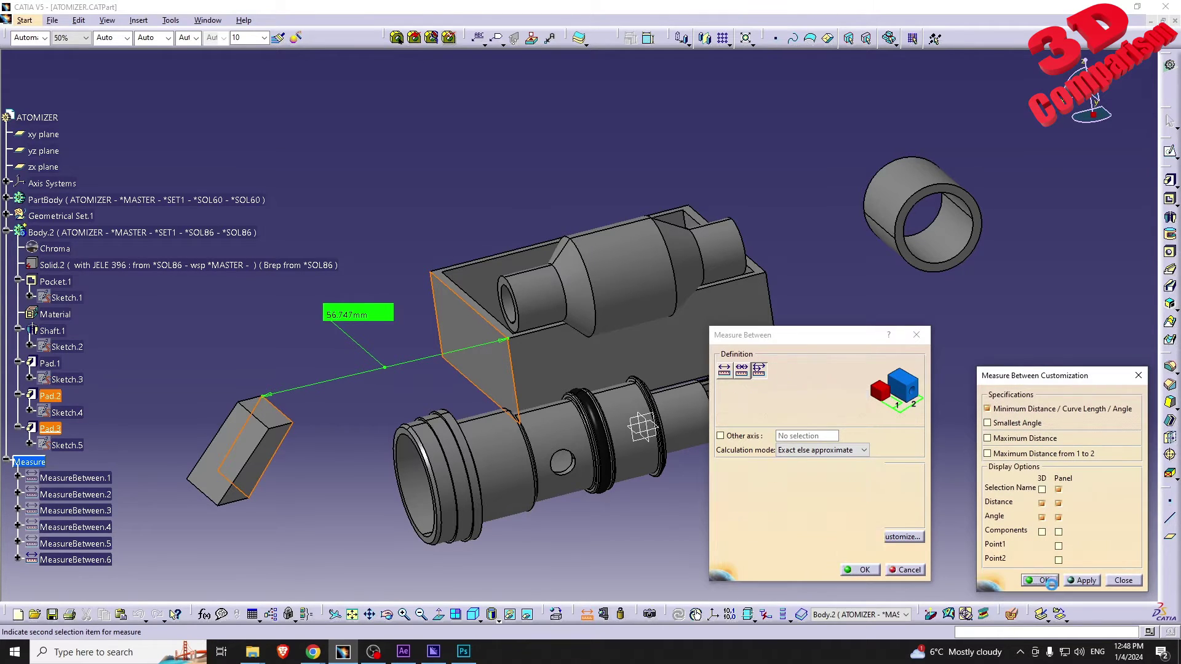
pyautogui.click(1039, 580)
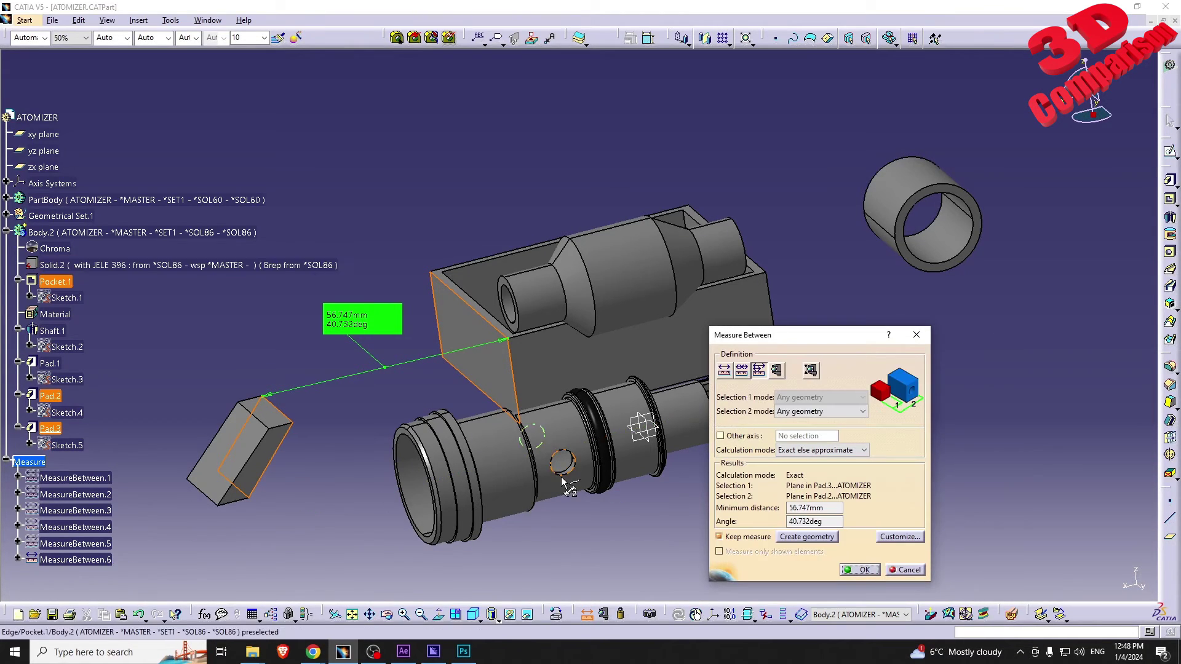
pyautogui.click(861, 571)
pyautogui.doubleClick(66, 445)
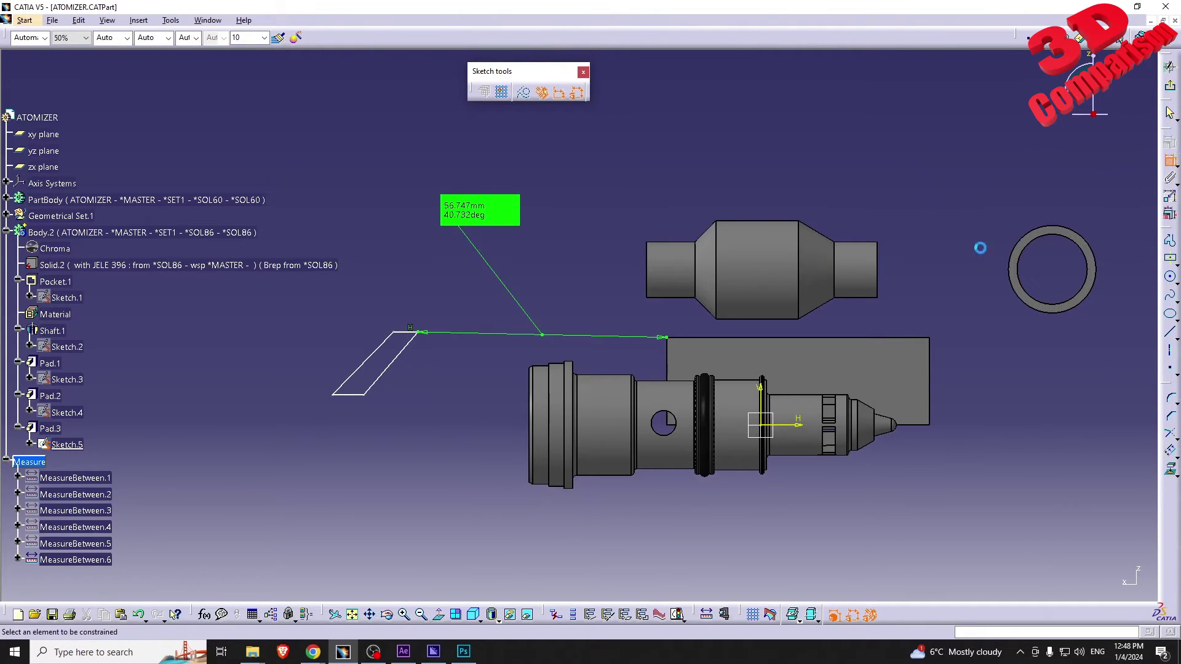
# Constrain the slanted edge to 40° from the bottom edge, then exit the sketch.
pyautogui.click(384, 373)
pyautogui.click(360, 395)
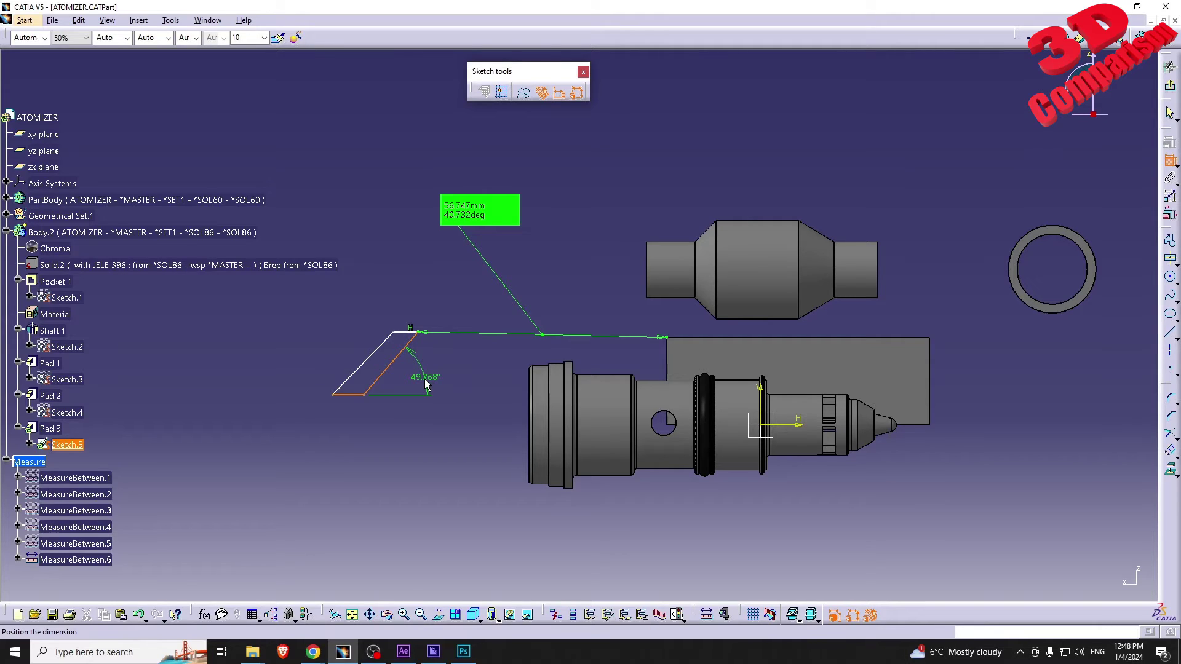
pyautogui.click(442, 376)
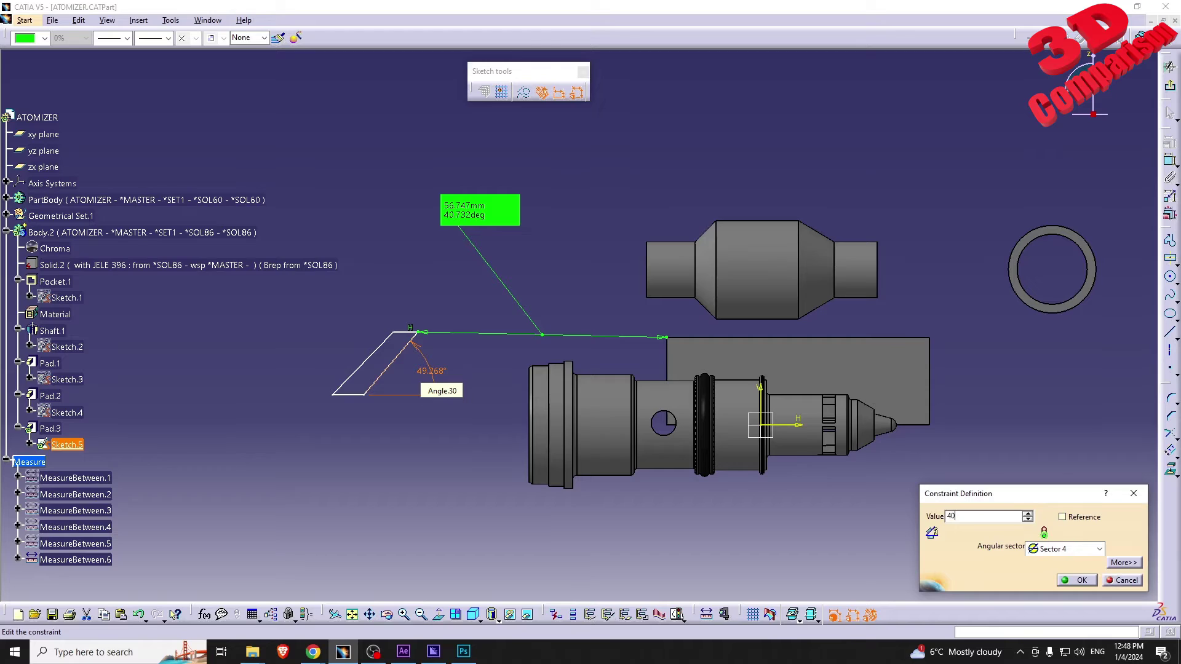
pyautogui.press('Return')
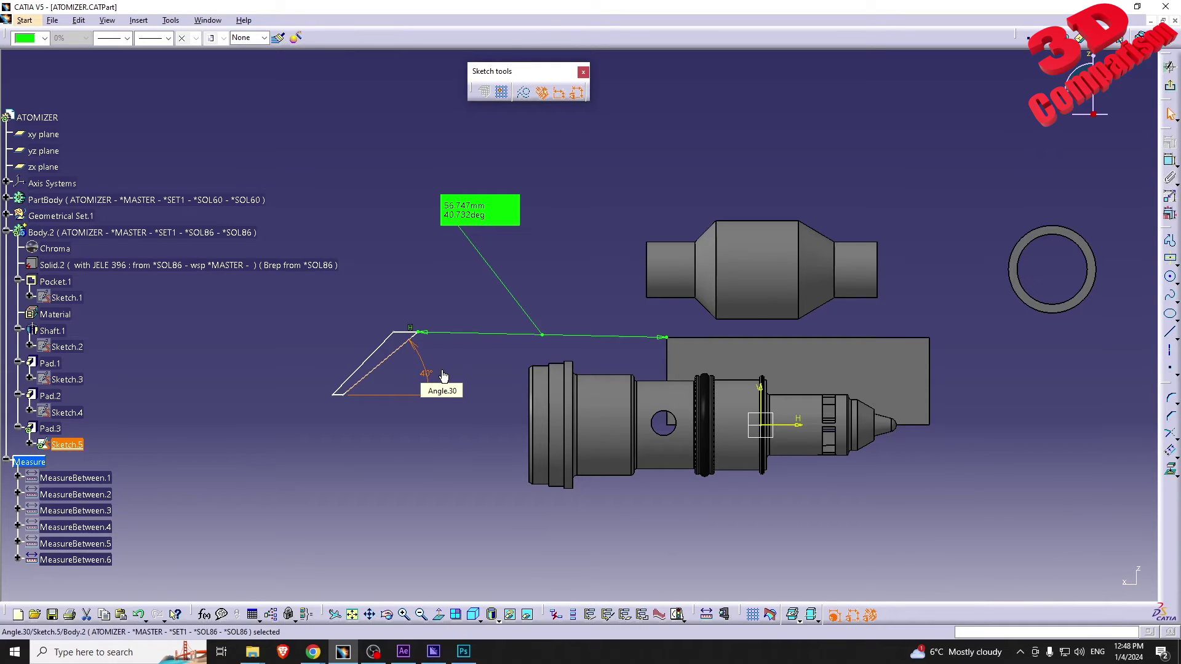
pyautogui.click(1170, 86)
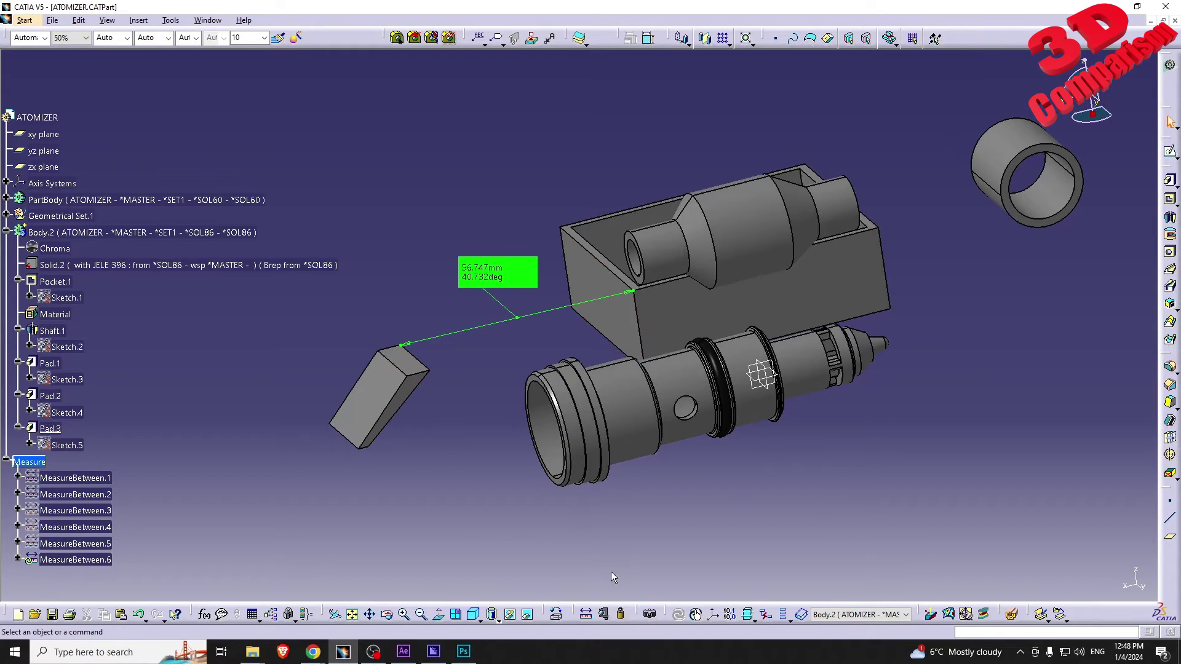
# Local Update MeasureBetween.6 so it now reads 56.747mm and 50deg.
pyautogui.click(494, 272)
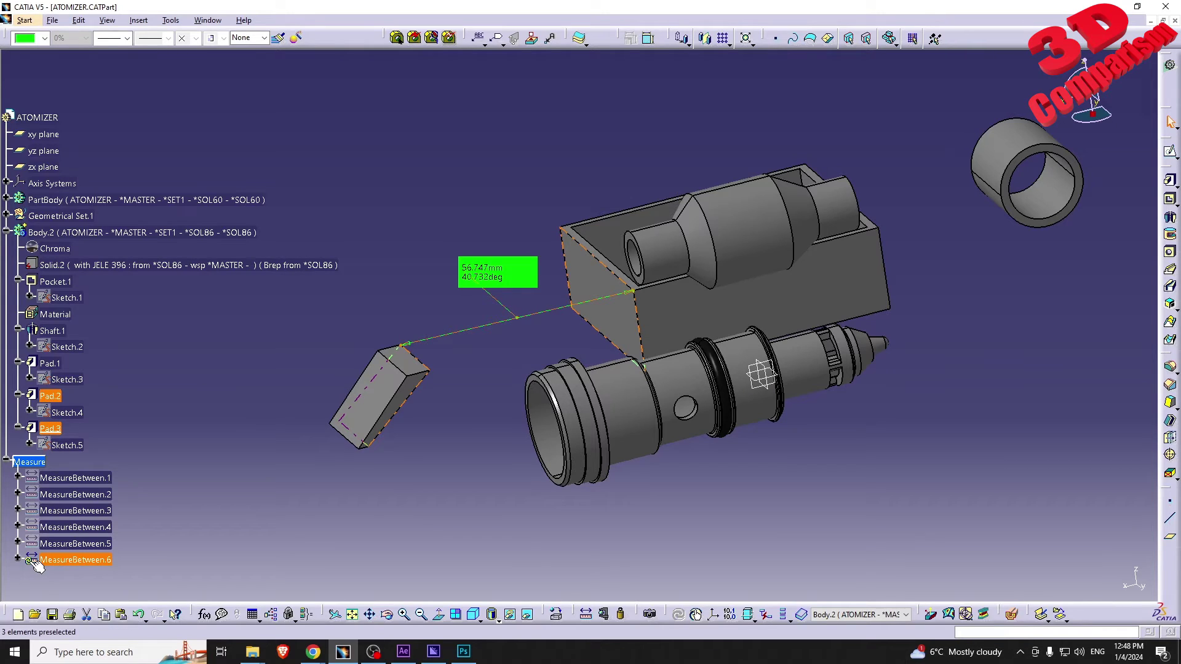
pyautogui.rightClick(91, 561)
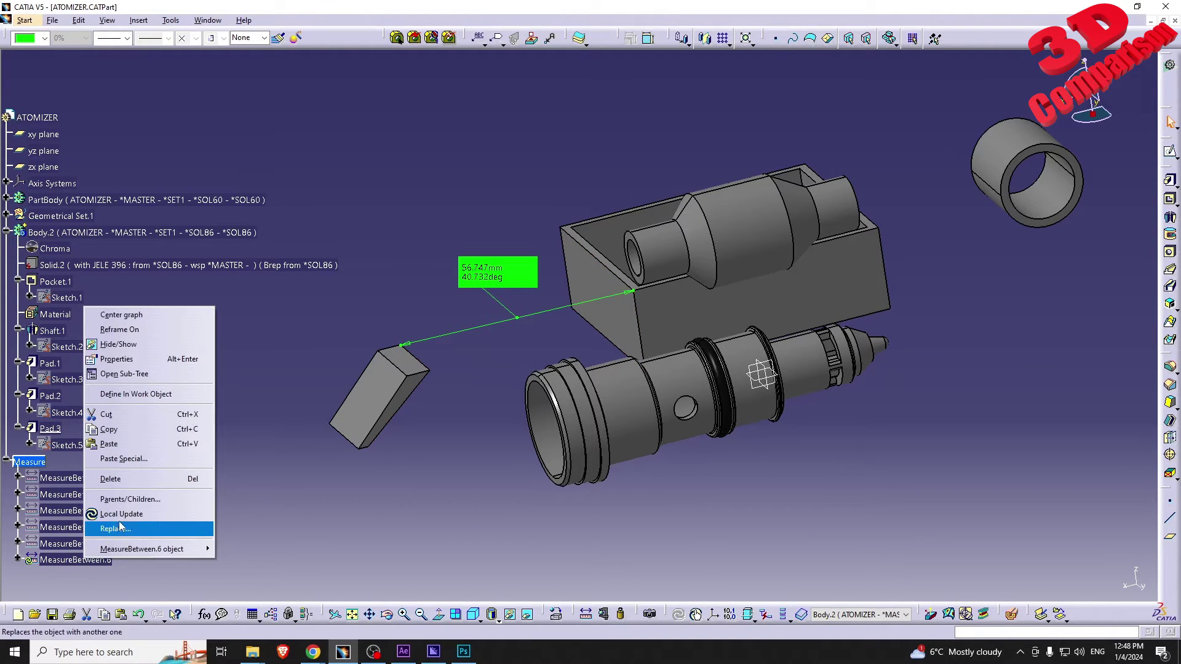
pyautogui.click(122, 514)
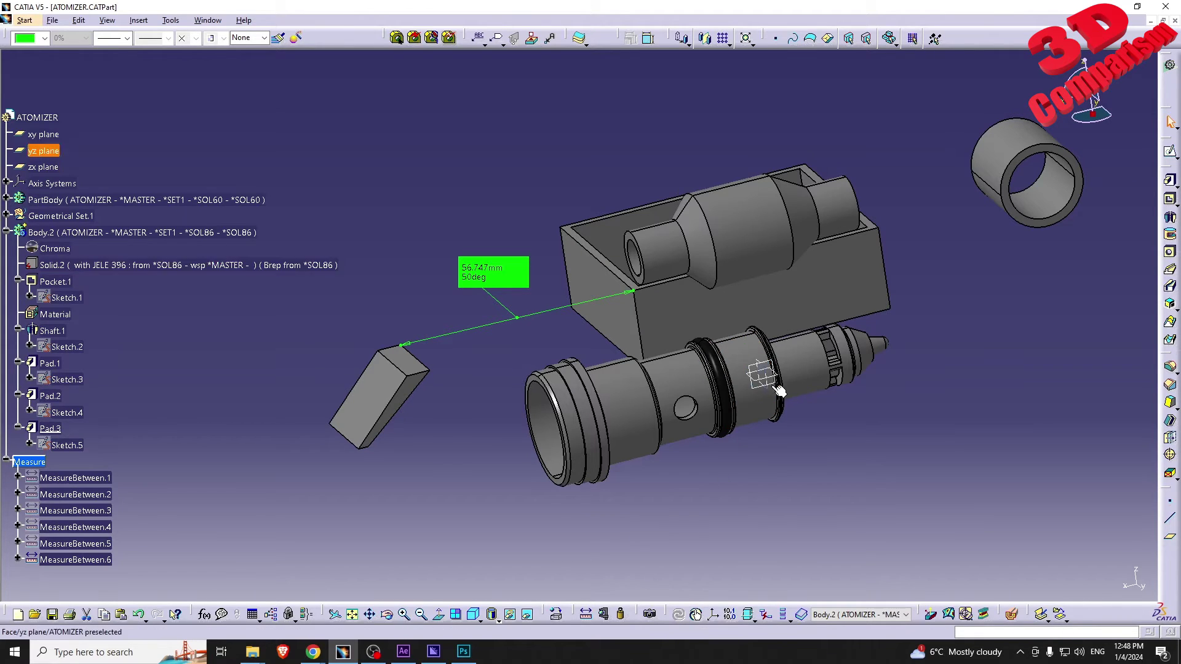
pyautogui.moveTo(779, 419); pyautogui.dragTo(630, 463, button='middle')
pyautogui.moveTo(558, 399); pyautogui.dragTo(541, 377, button='middle')
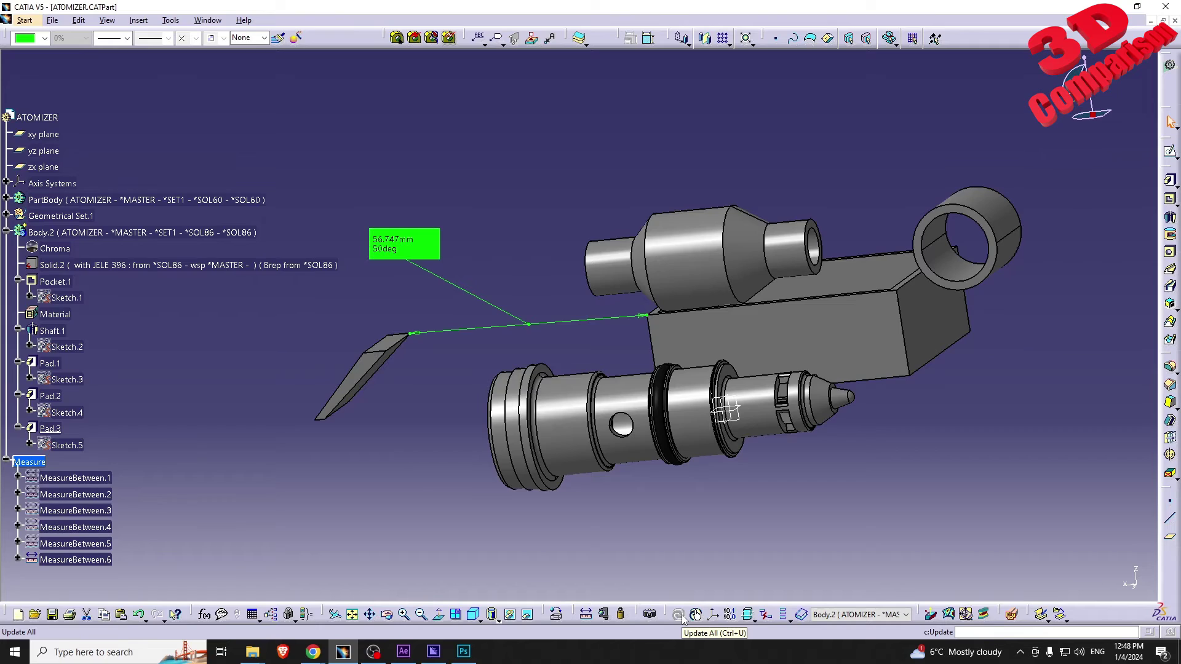
pyautogui.moveTo(517, 338); pyautogui.dragTo(649, 422, button='middle')
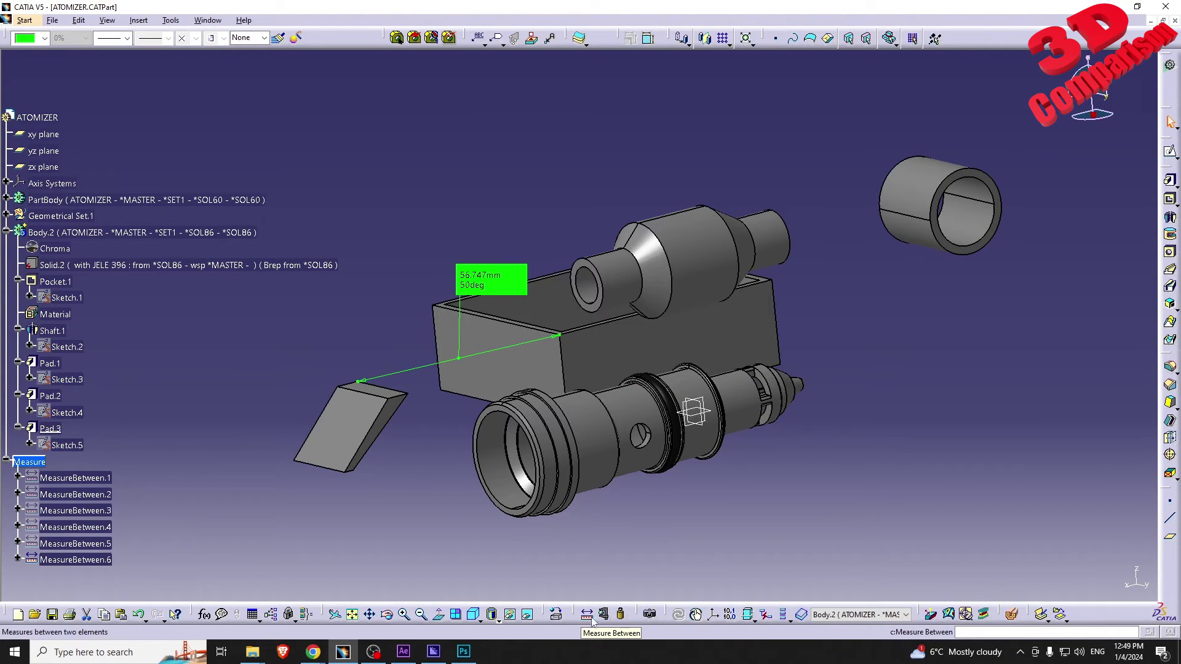
pyautogui.moveTo(767, 335); pyautogui.dragTo(697, 355, button='middle')
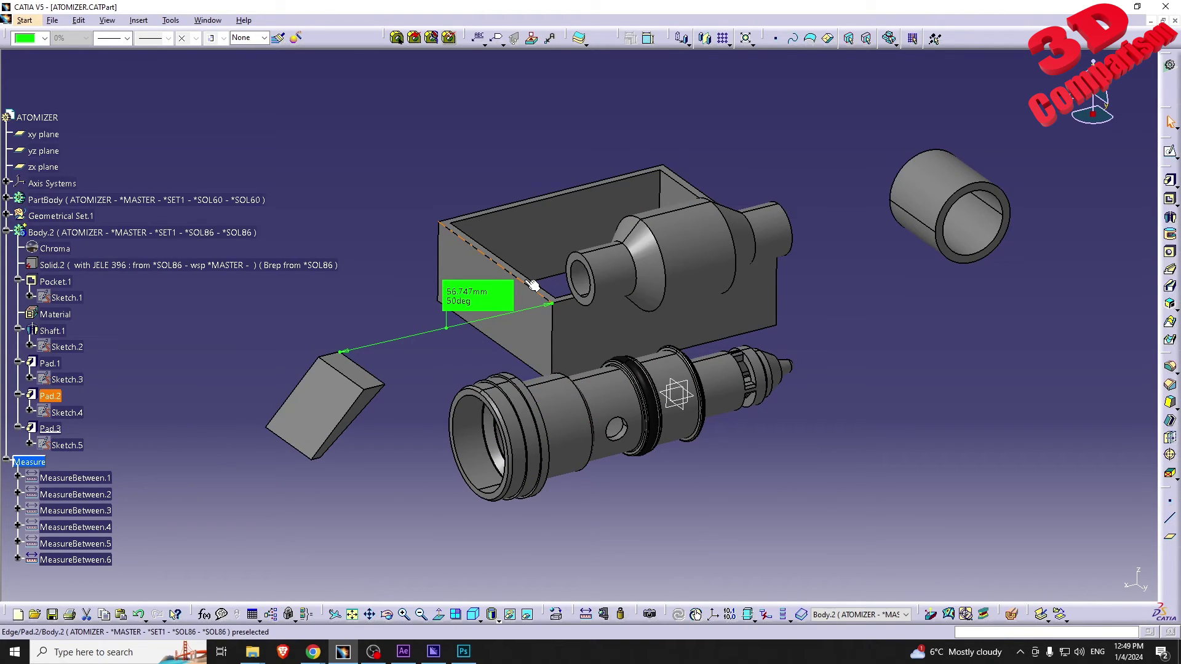
pyautogui.moveTo(612, 338); pyautogui.dragTo(630, 339, button='middle')
pyautogui.click(594, 518)
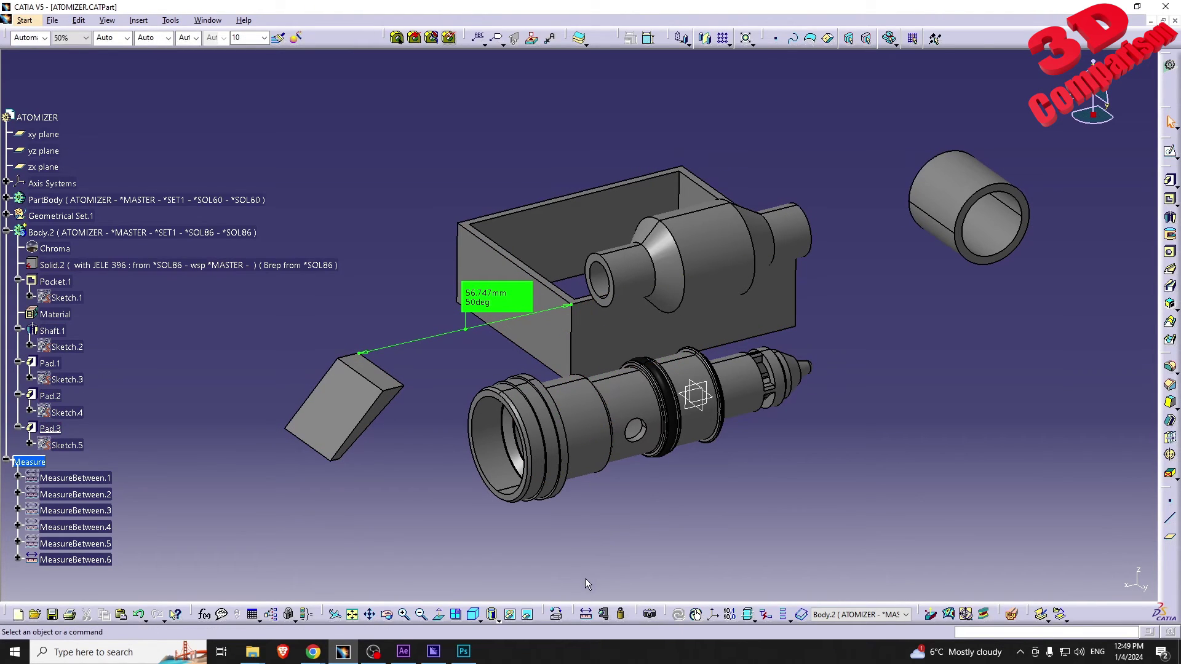
pyautogui.moveTo(572, 589); pyautogui.dragTo(48, 327)
pyautogui.moveTo(625, 56); pyautogui.dragTo(21, 332)
pyautogui.moveTo(723, 589); pyautogui.dragTo(1123, 340)
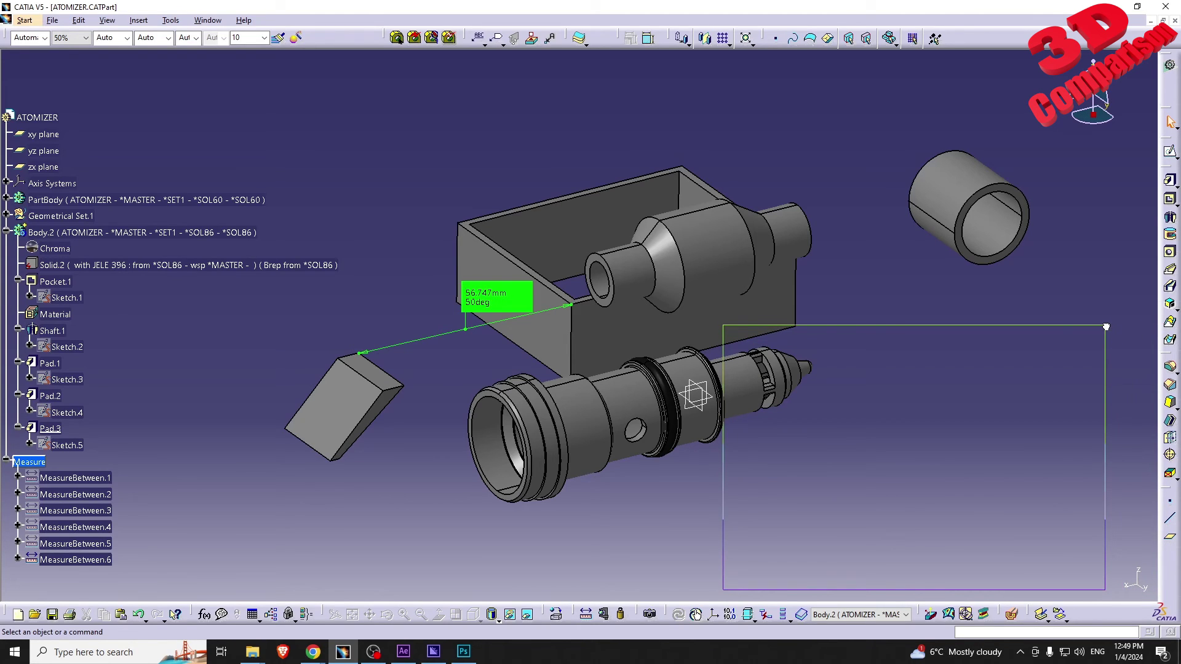
pyautogui.moveTo(1106, 327); pyautogui.dragTo(1106, 325)
pyautogui.moveTo(886, 280); pyautogui.dragTo(824, 366, button='middle')
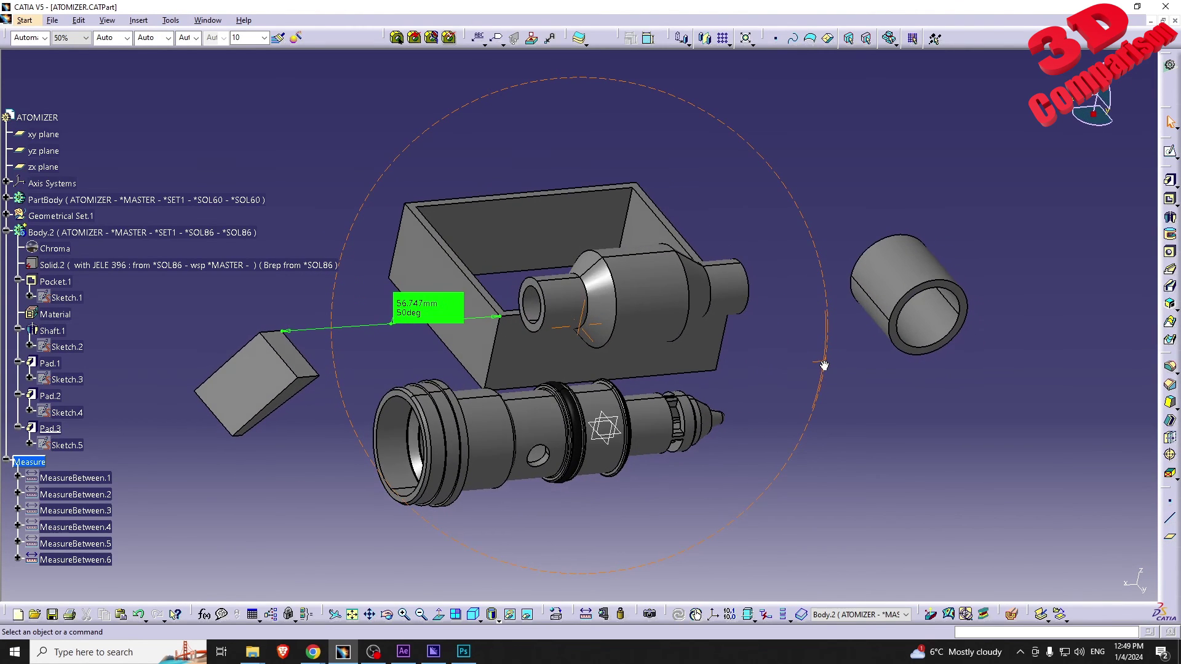